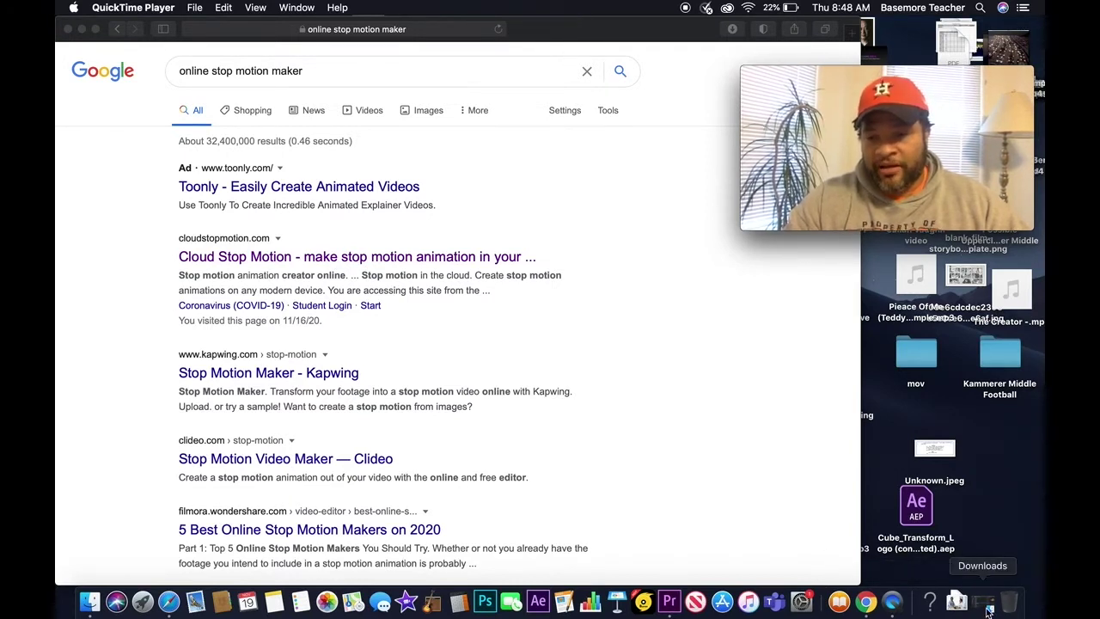
- Open My_Stop_Motion_Movie 3.mov from the Downloads folder
click(975, 606)
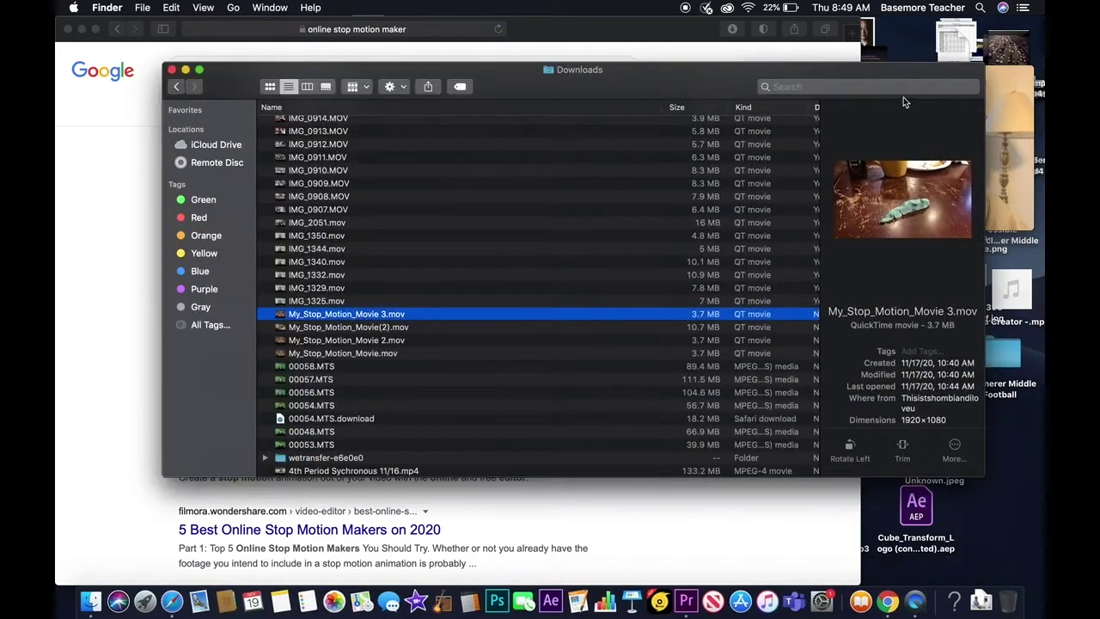
drag(896, 72, 786, 149)
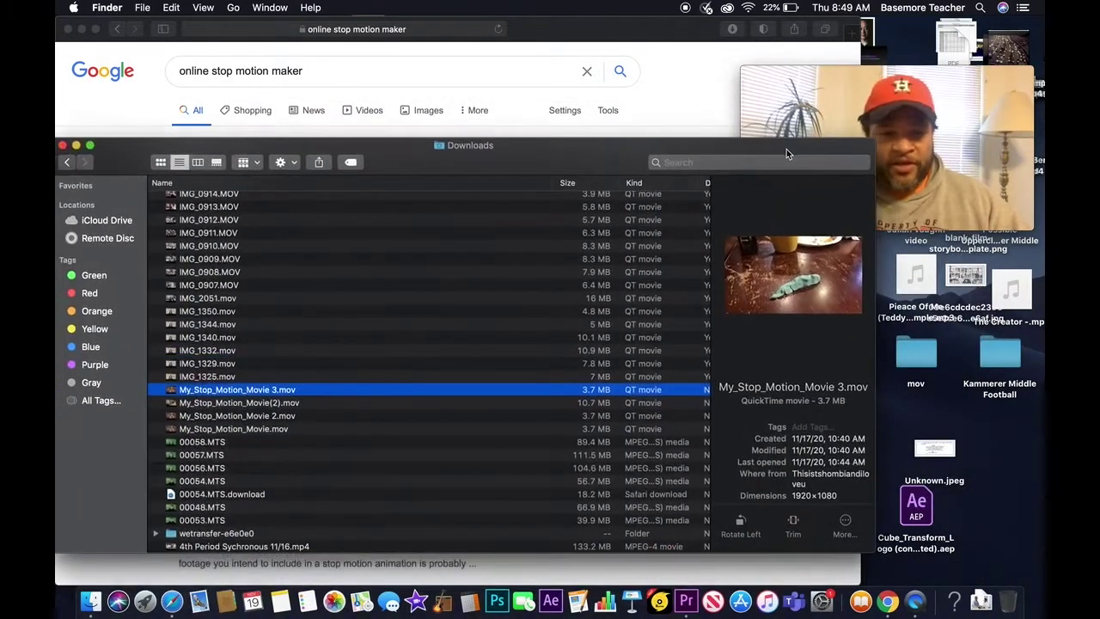
double_click(173, 391)
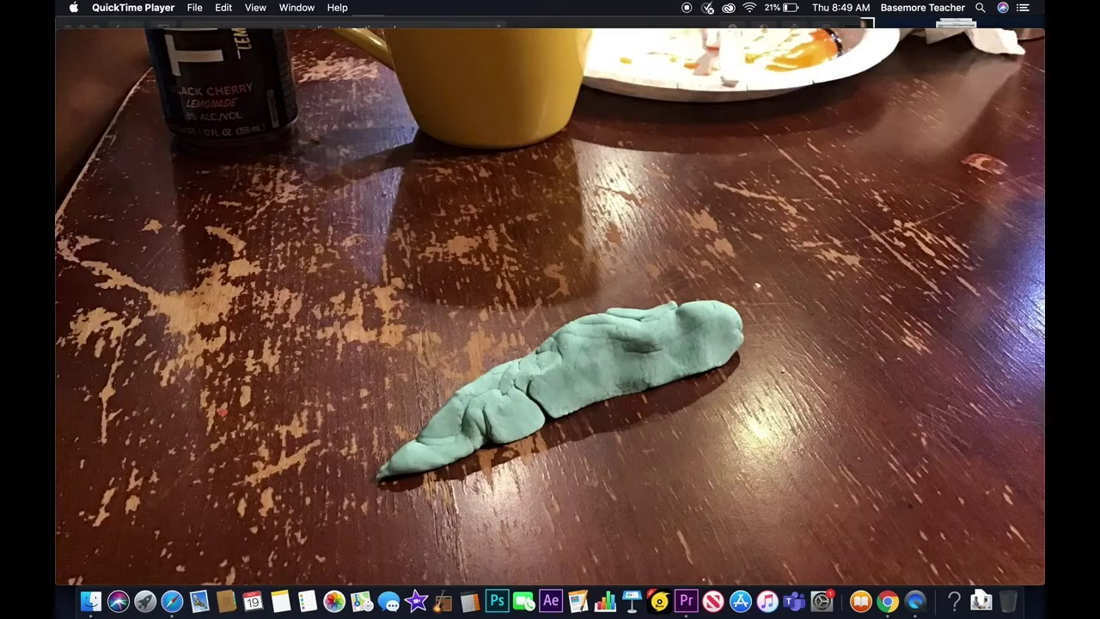
- Scrub through the opening frames of the clay animation to examine its movement, and return to the beginning
mouse_move(475, 466)
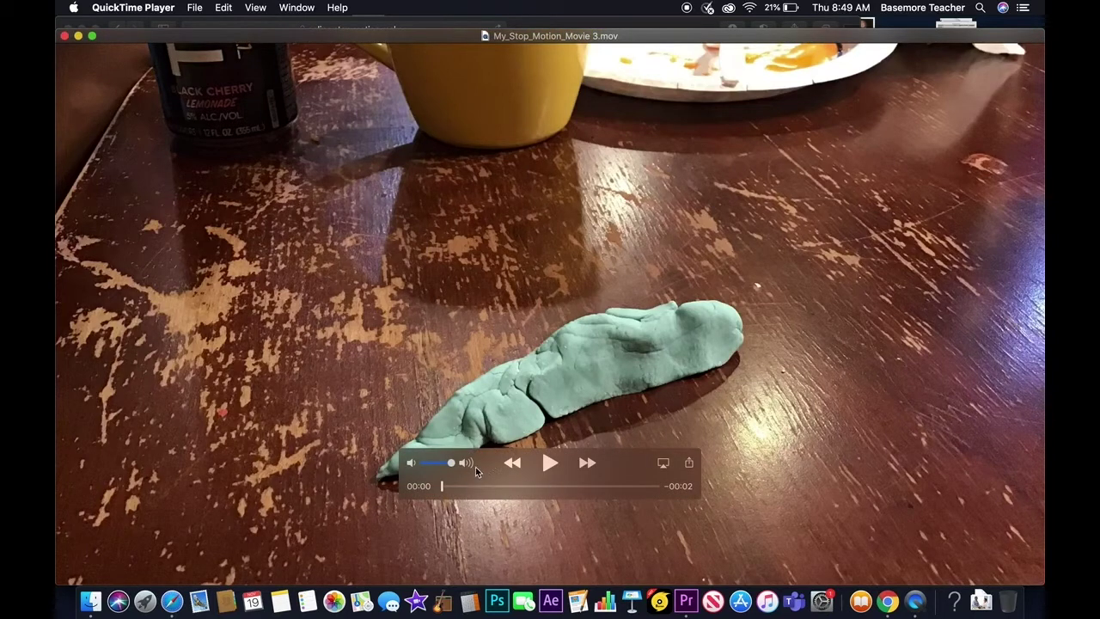
drag(445, 487, 468, 494)
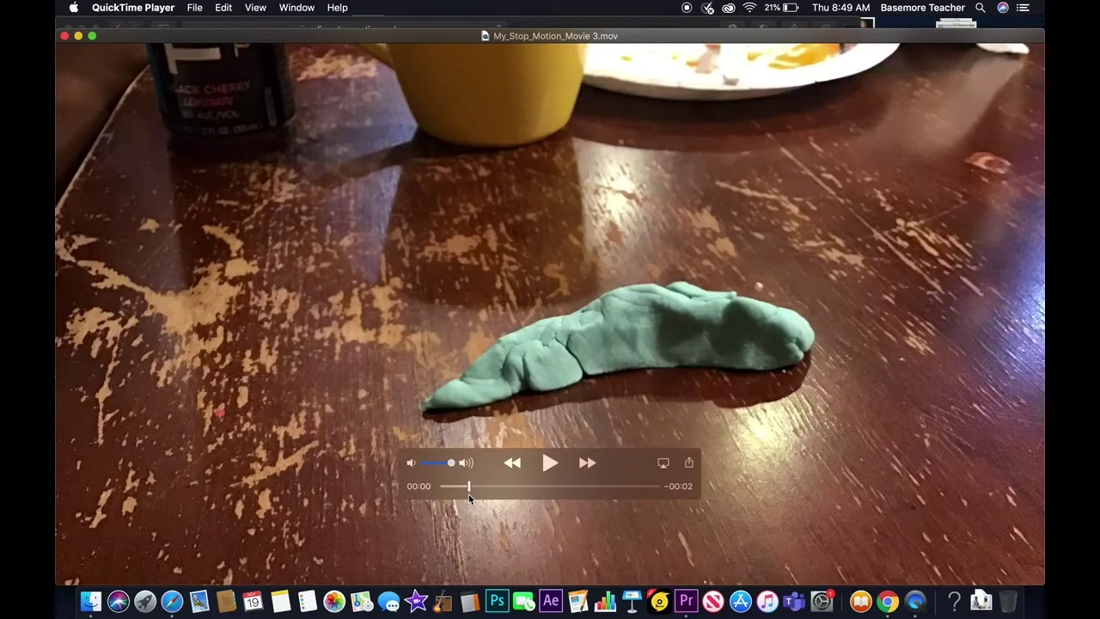
drag(475, 492, 482, 493)
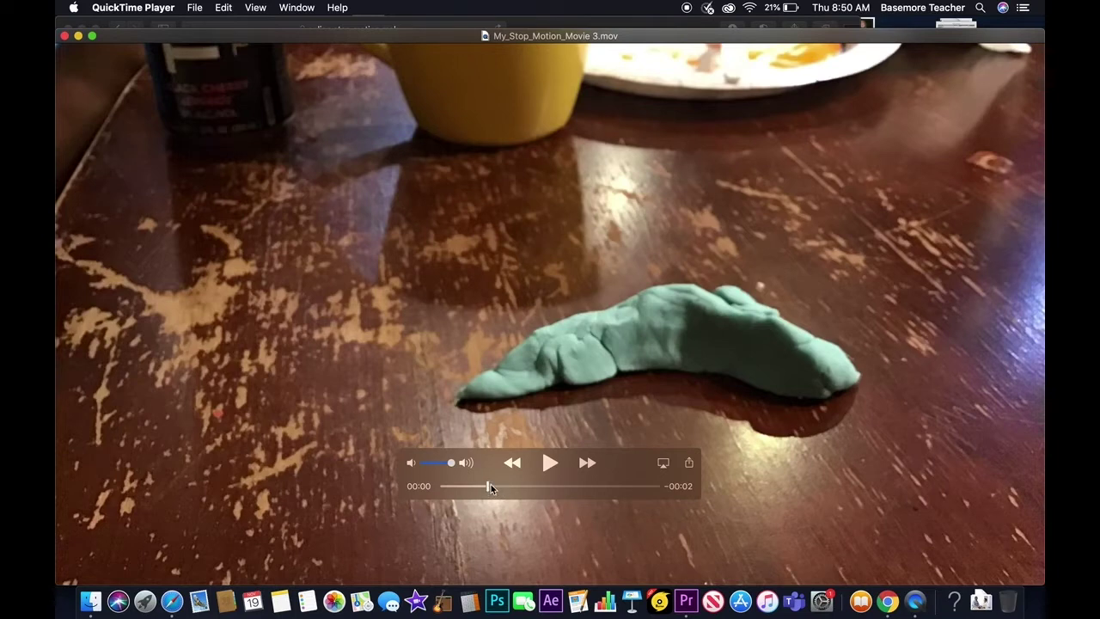
drag(491, 484, 441, 486)
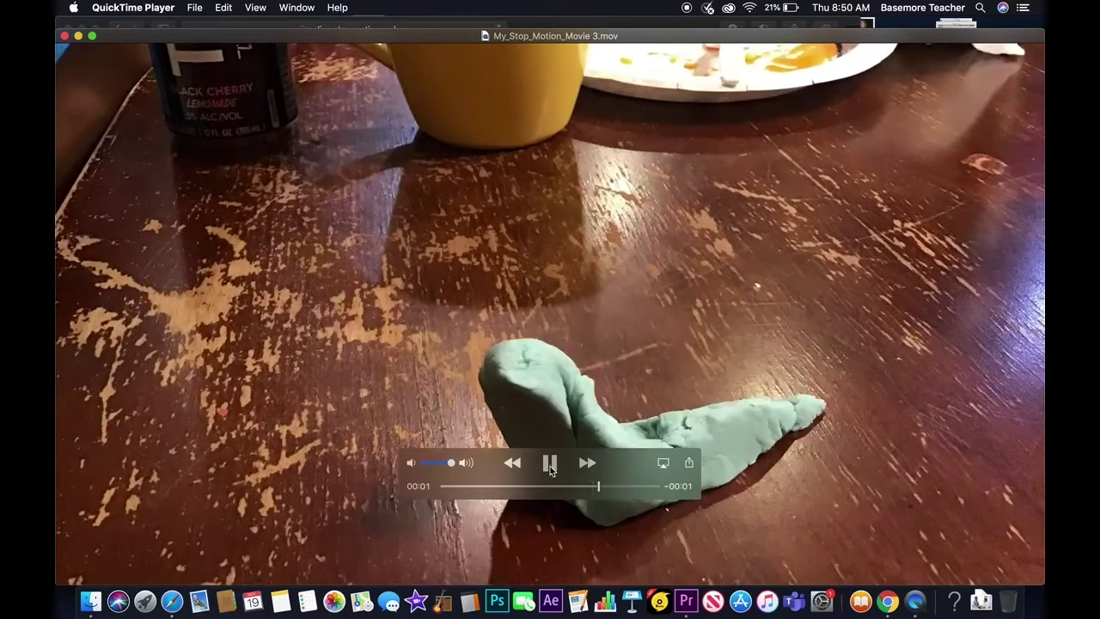
click(447, 485)
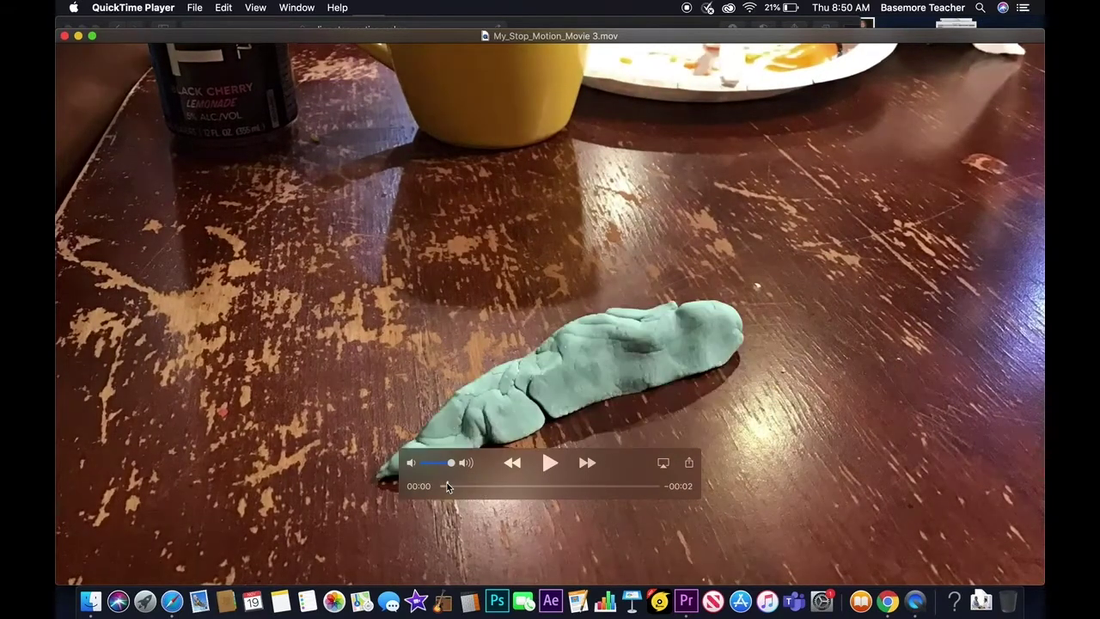
click(468, 487)
drag(467, 488, 403, 477)
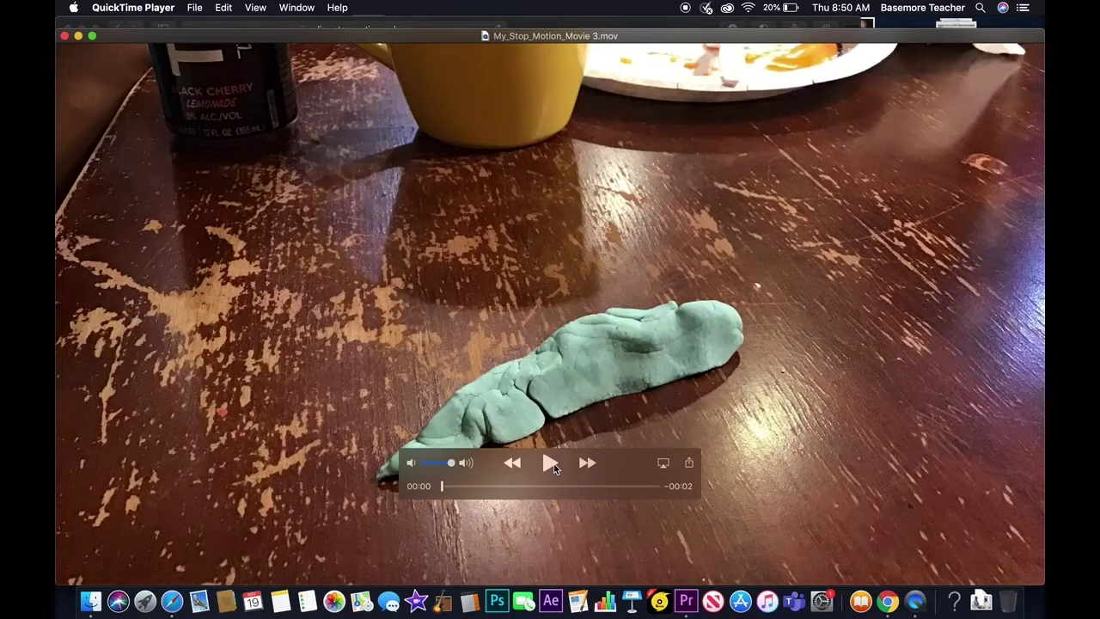
- Play the clay animation through and replay it from near the start, and minimise its window
click(552, 465)
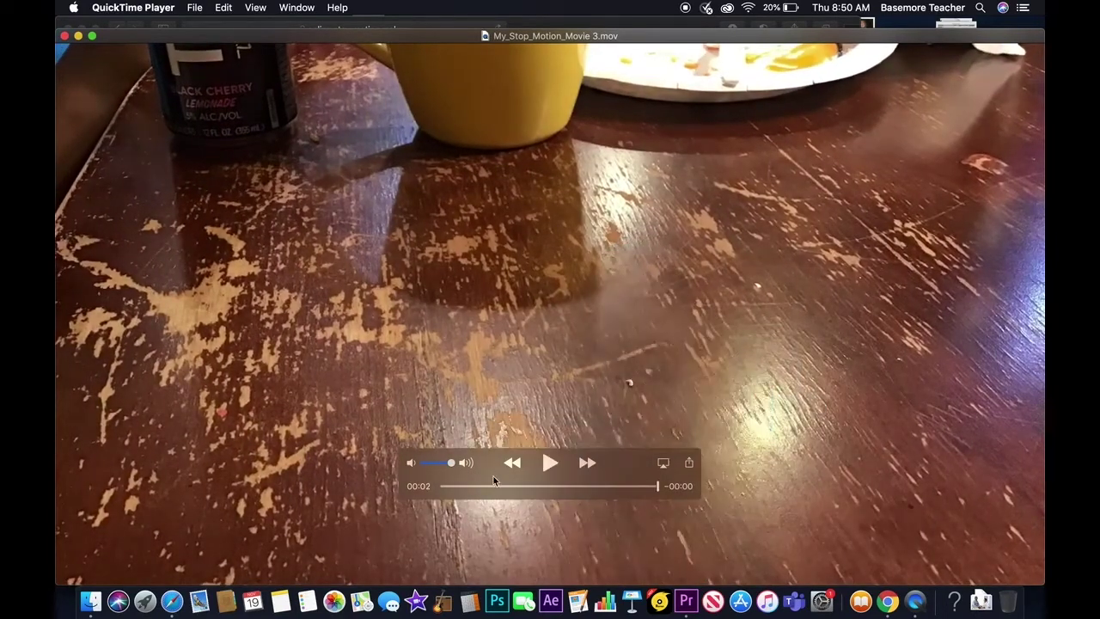
click(453, 490)
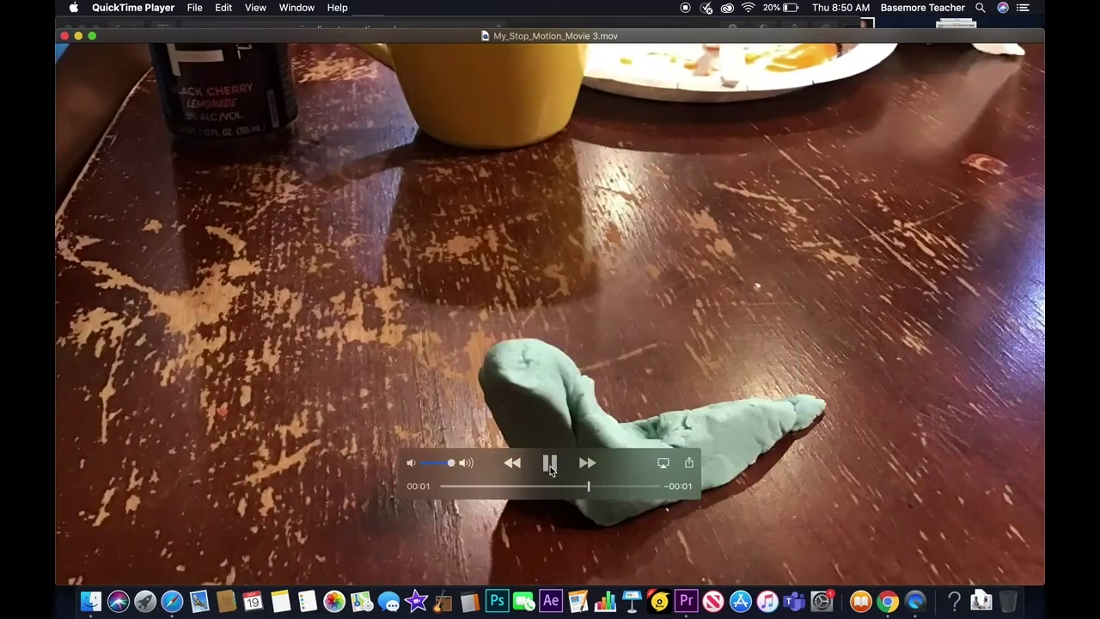
click(550, 465)
click(79, 36)
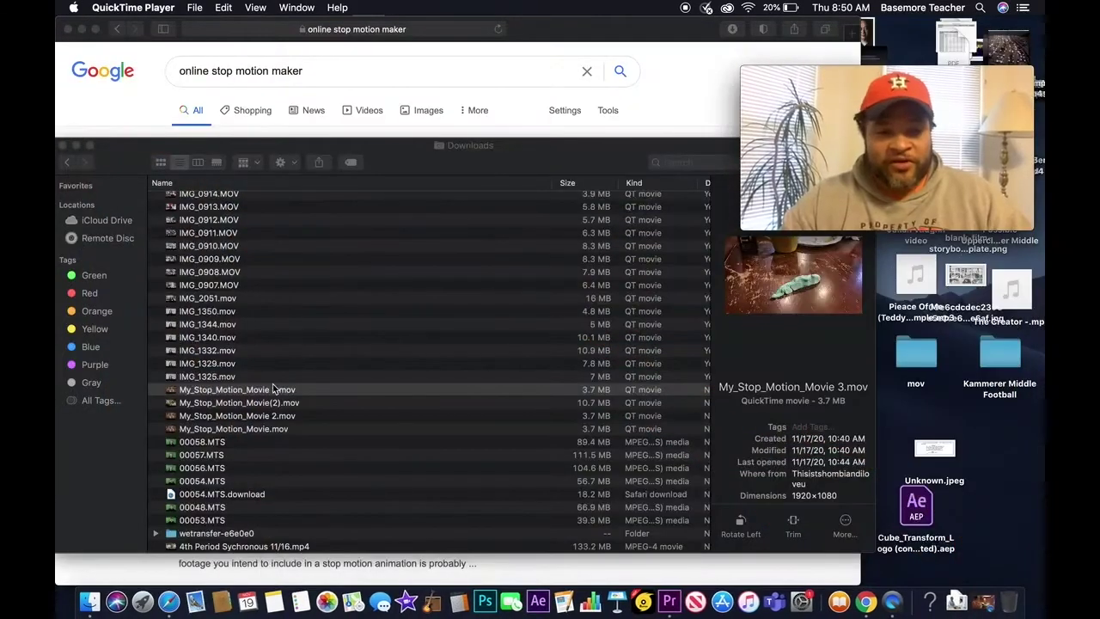
- Open My_Stop_Motion_Movie(2).mov, play its opening, and rewind it to the start
click(196, 403)
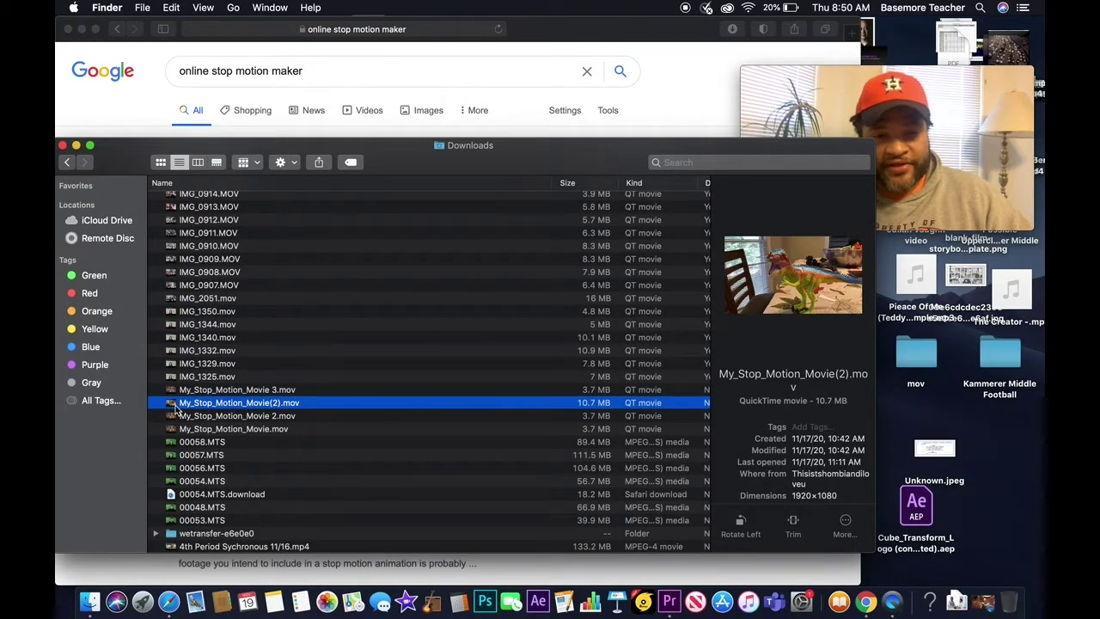
double_click(177, 409)
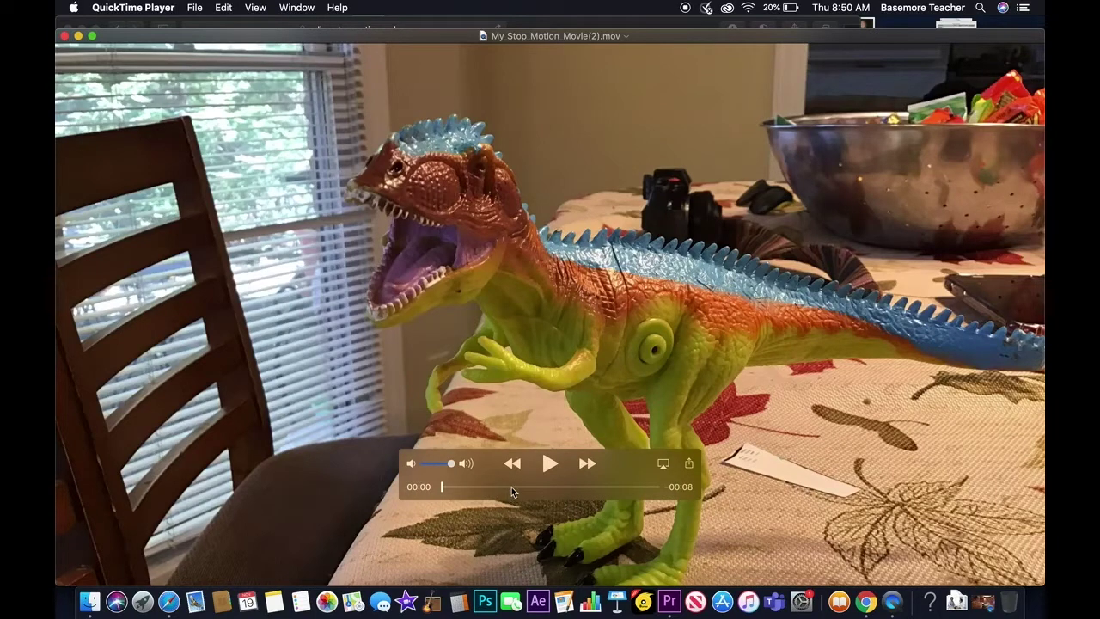
click(548, 465)
click(548, 464)
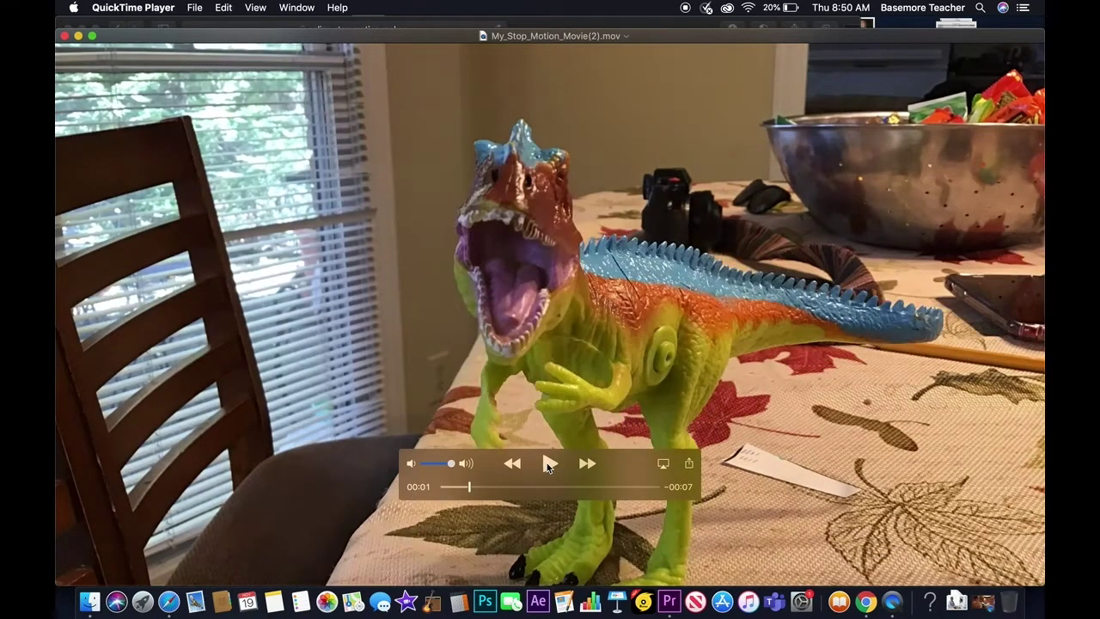
drag(469, 486, 443, 485)
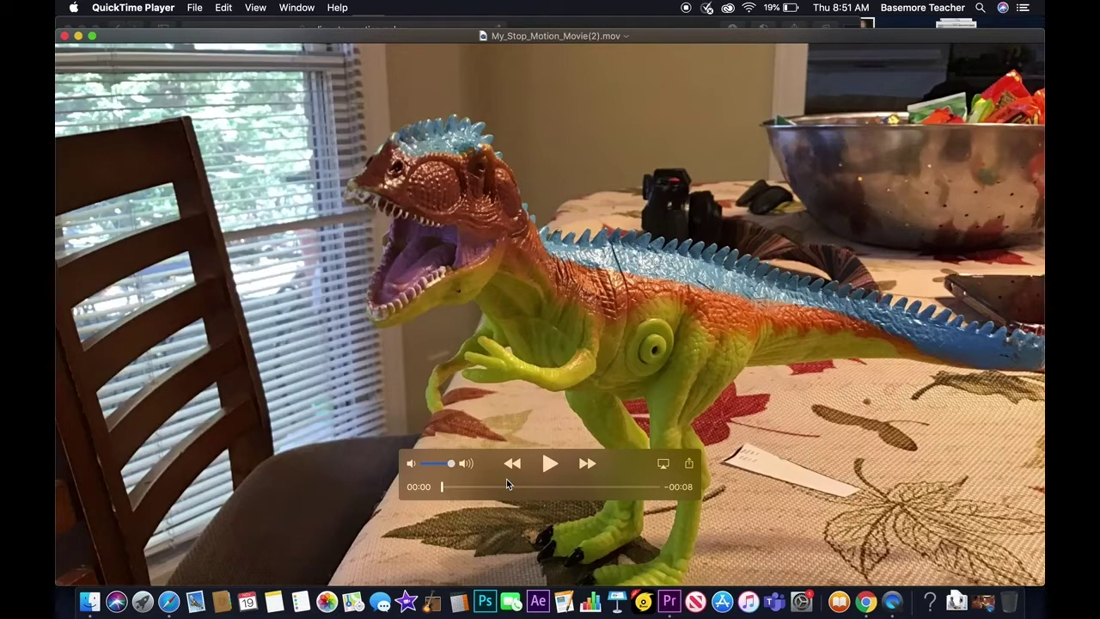
- Play and rewind short parts of the dinosaur movie to examine how its pose changes between frames
click(544, 466)
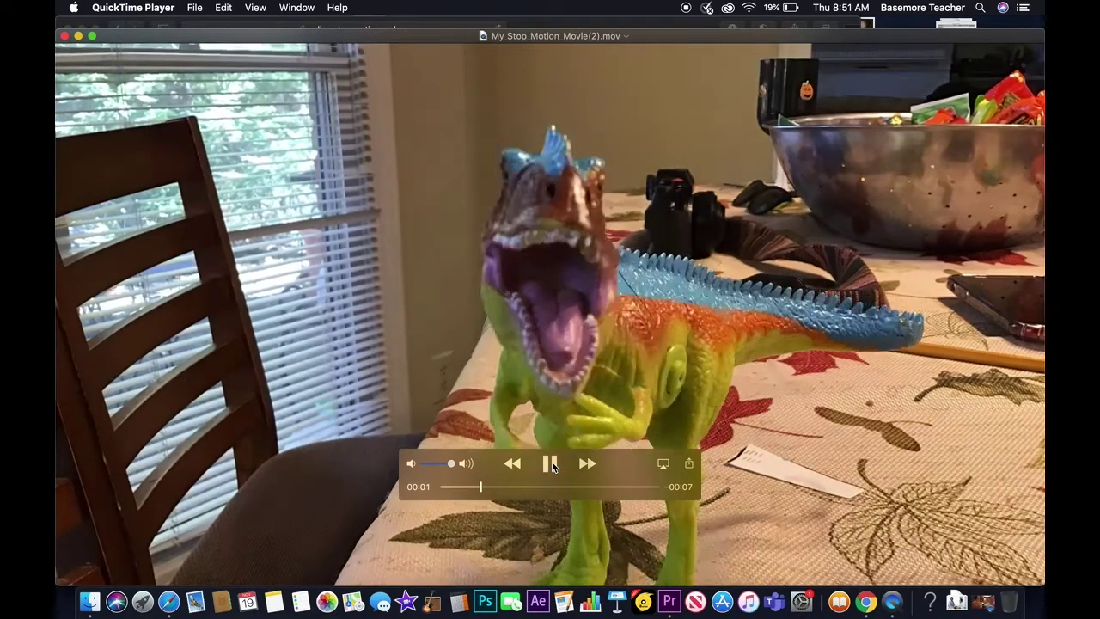
click(550, 465)
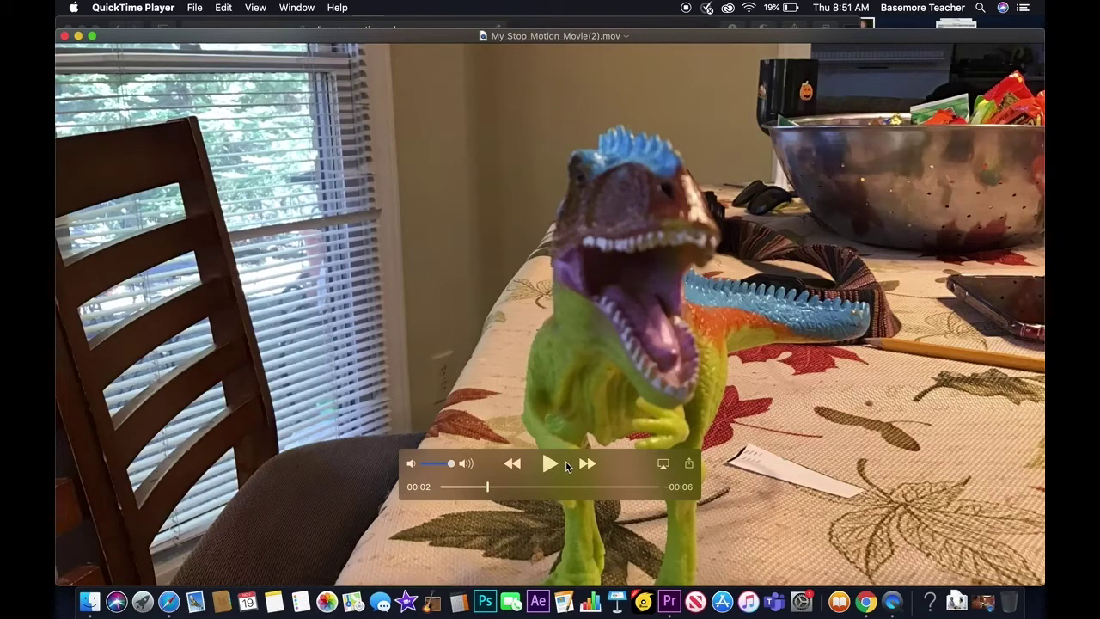
mouse_move(486, 486)
mouse_down()
mouse_move(459, 486)
mouse_move(481, 480)
mouse_up()
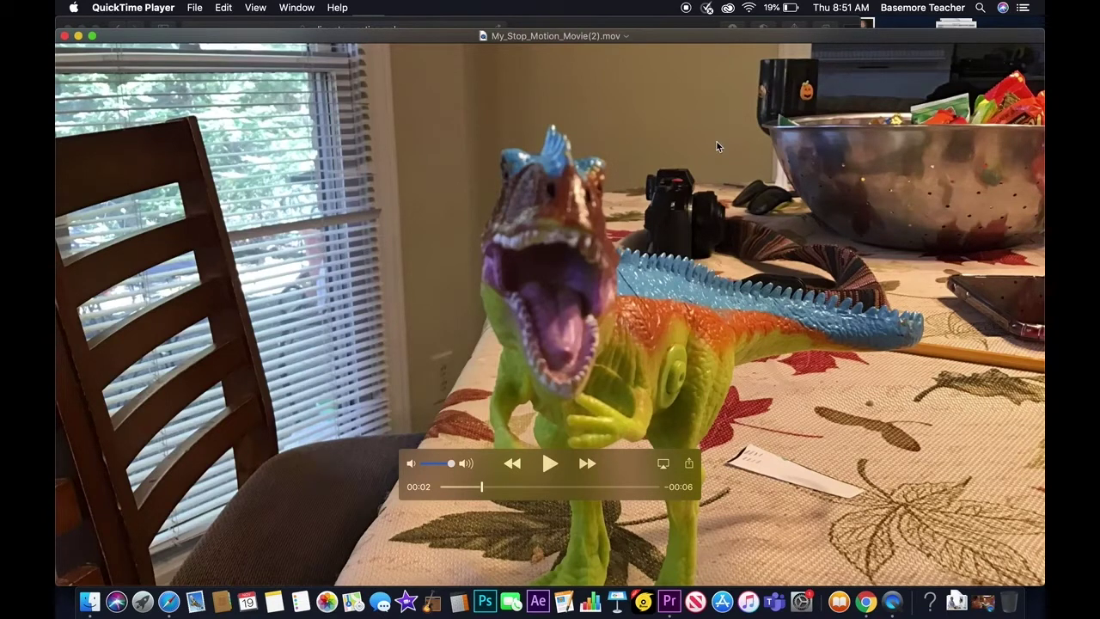
drag(479, 482, 466, 487)
click(550, 463)
click(549, 464)
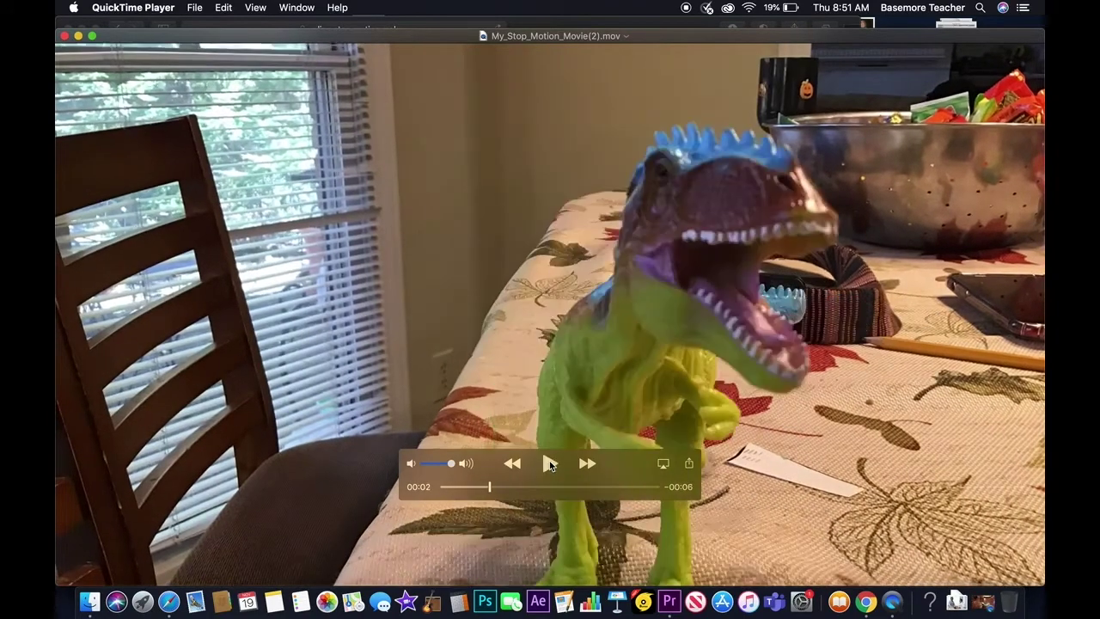
drag(487, 484, 460, 470)
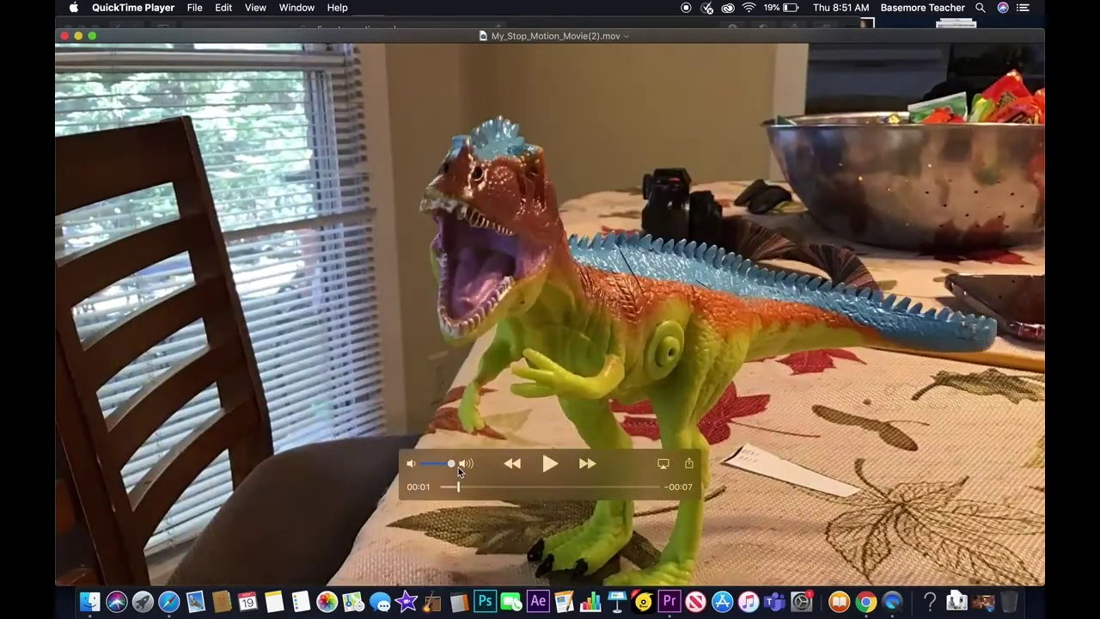
- Put away the dinosaur movie and Downloads windows, and open the Cloud Stop Motion site from the search results
click(64, 35)
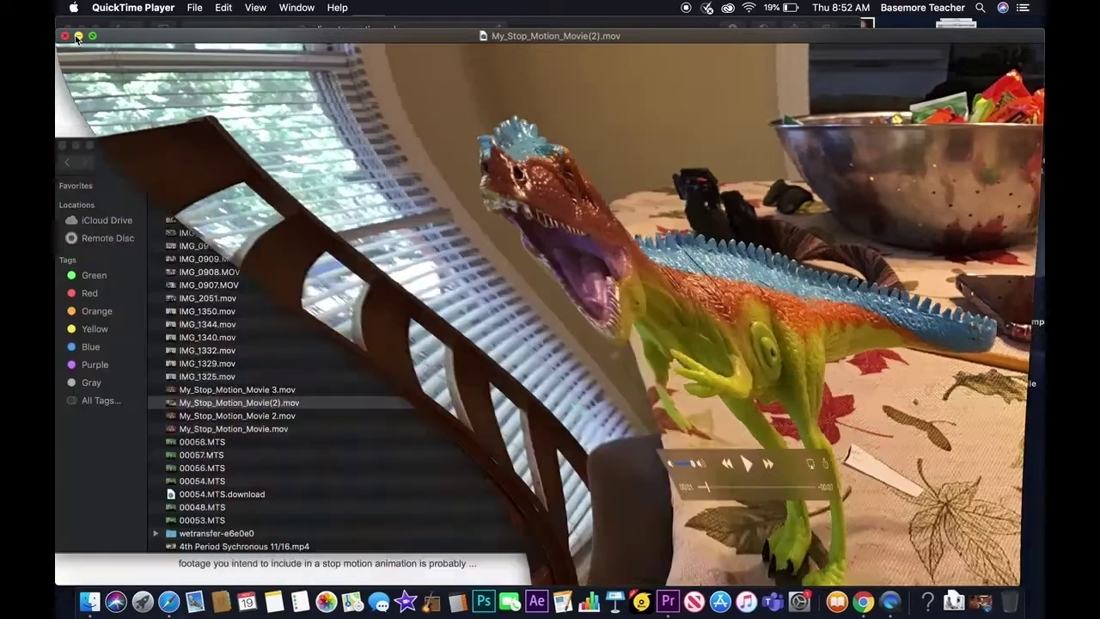
click(76, 145)
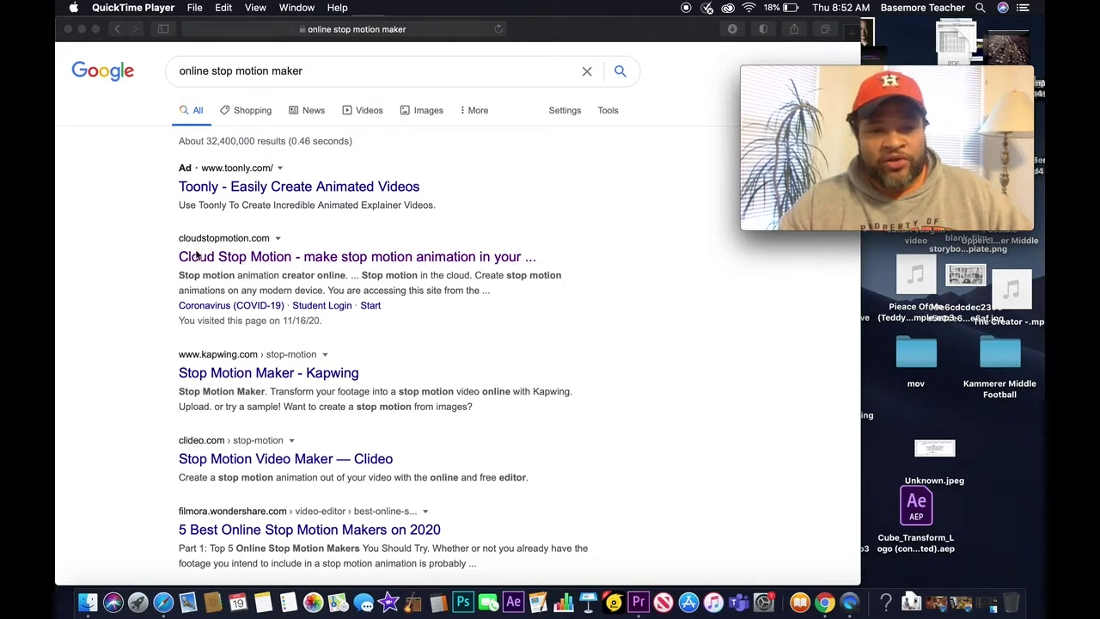
click(326, 263)
click(327, 260)
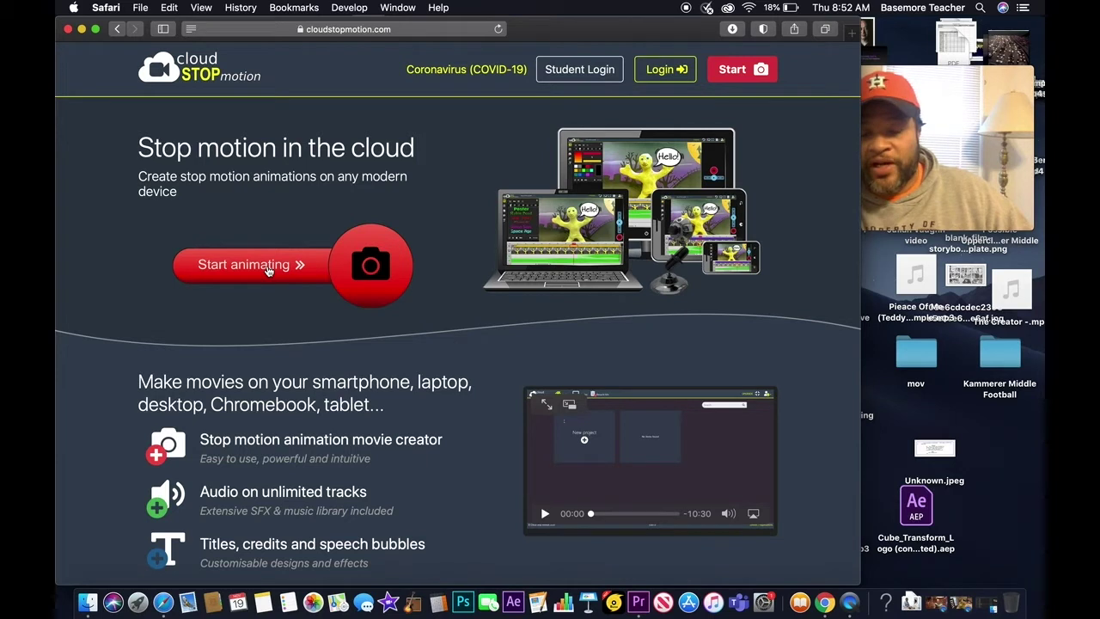
- Move the Movie Recording window so that the page's Login and Start options are uncovered
click(953, 116)
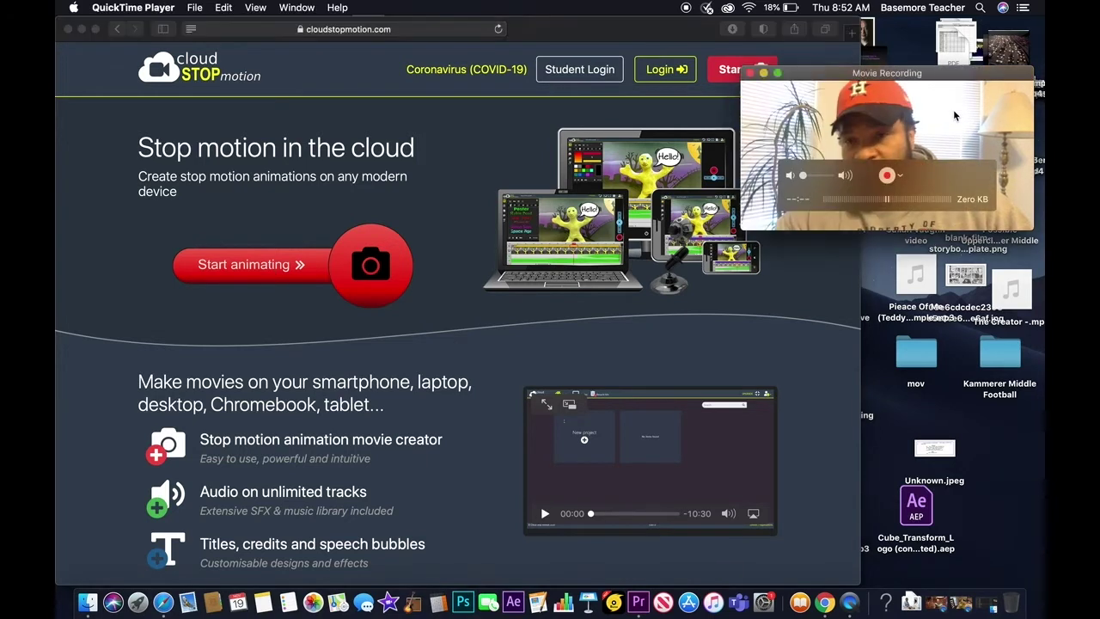
drag(954, 115, 1014, 55)
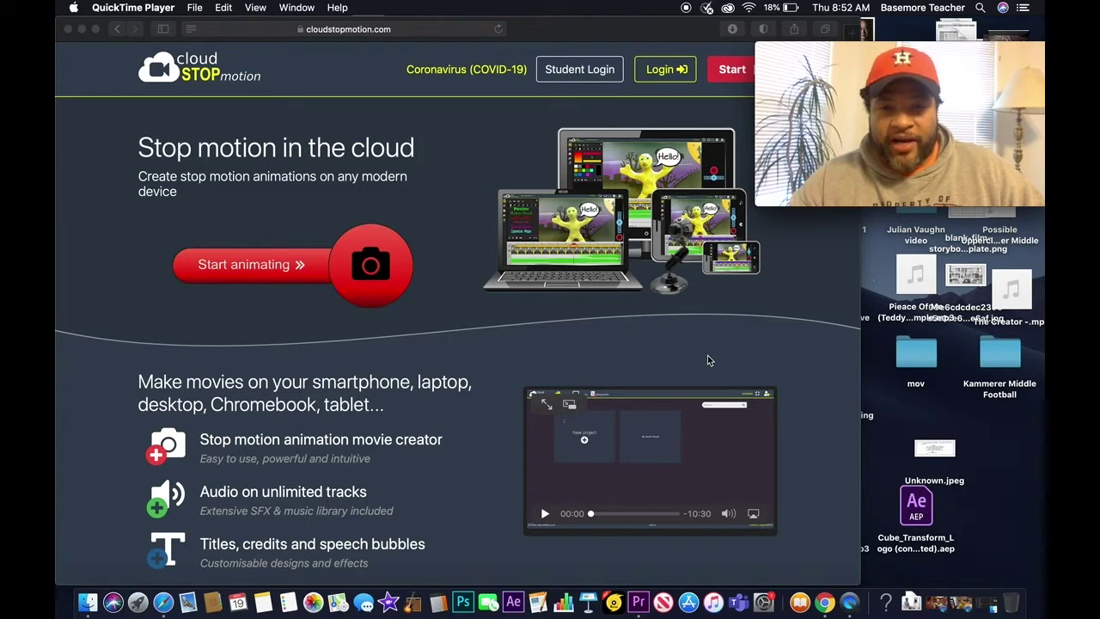
drag(954, 49, 960, 177)
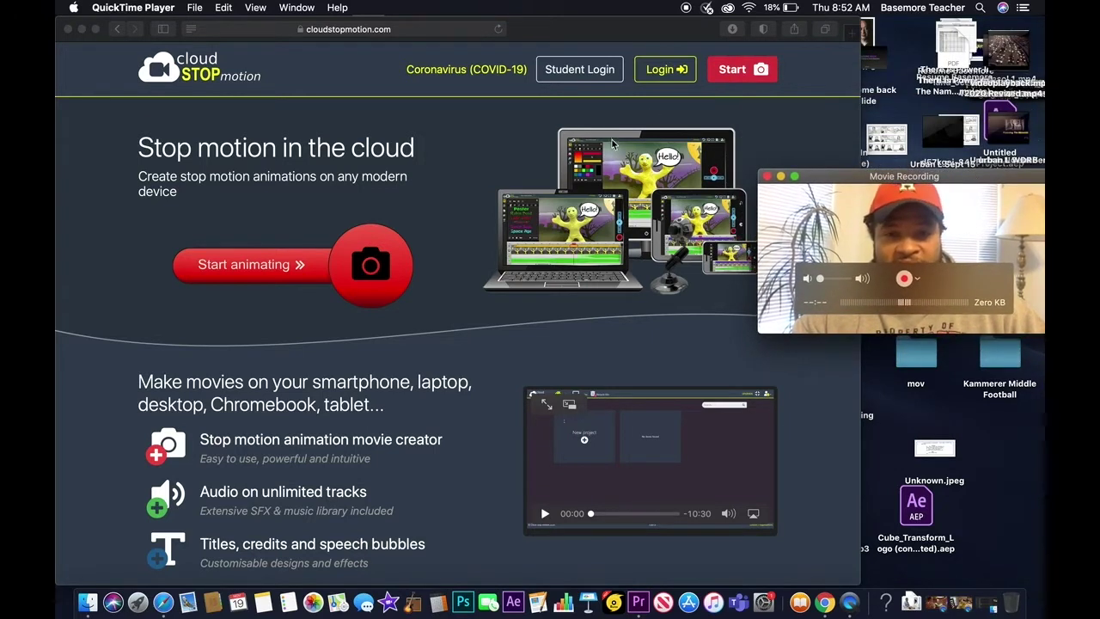
- Try to sign in to Cloud Stop Motion with the saved e-mail address and password, and return to the home page
click(669, 73)
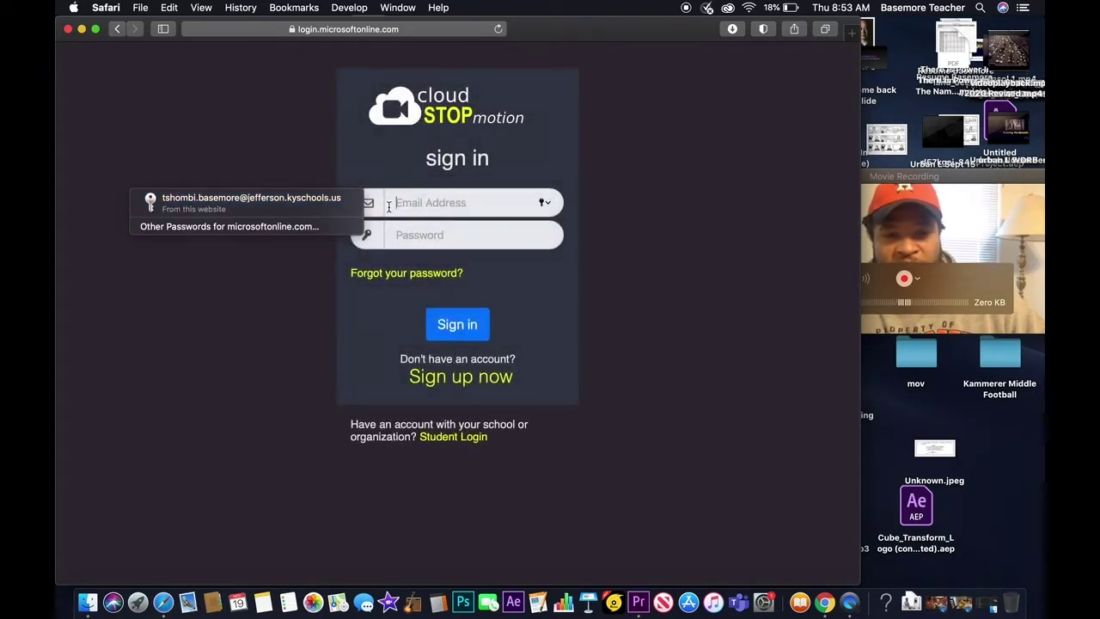
click(263, 205)
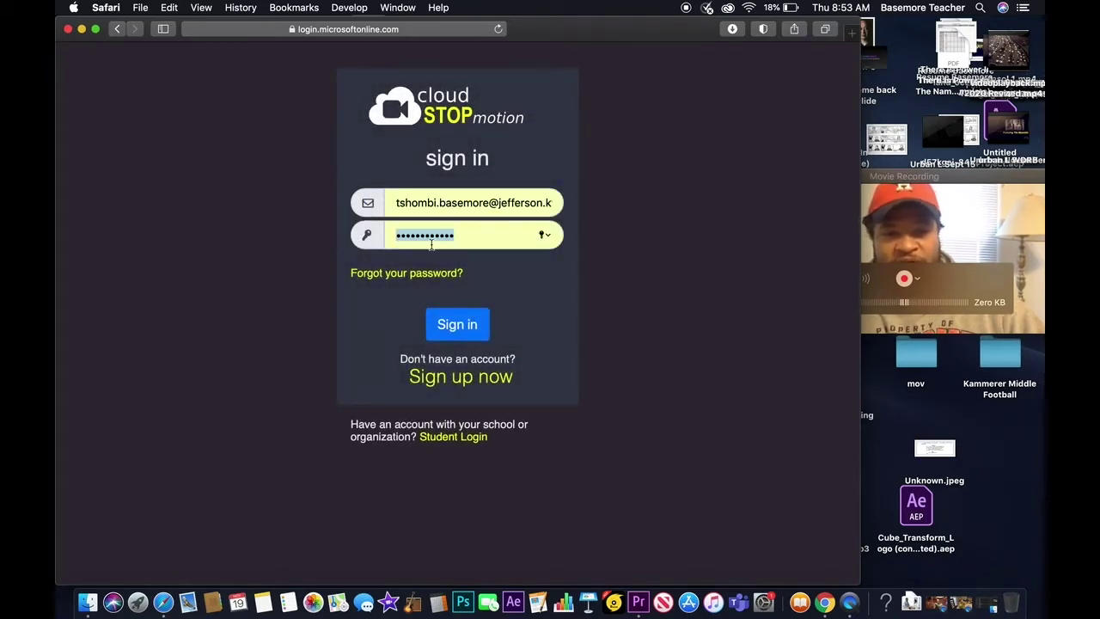
click(463, 332)
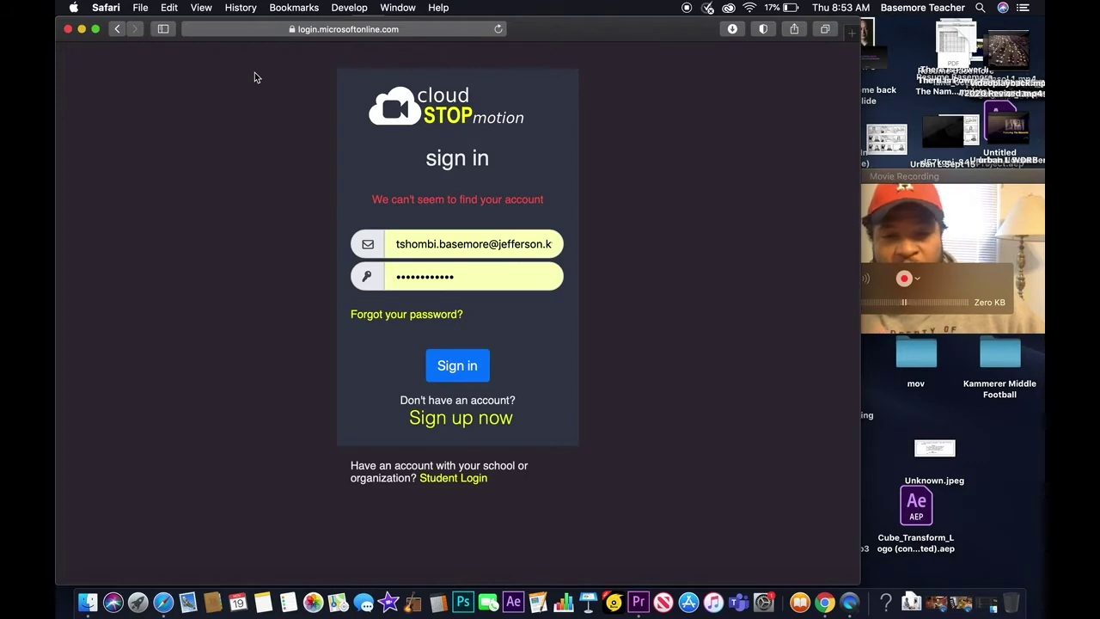
click(1027, 336)
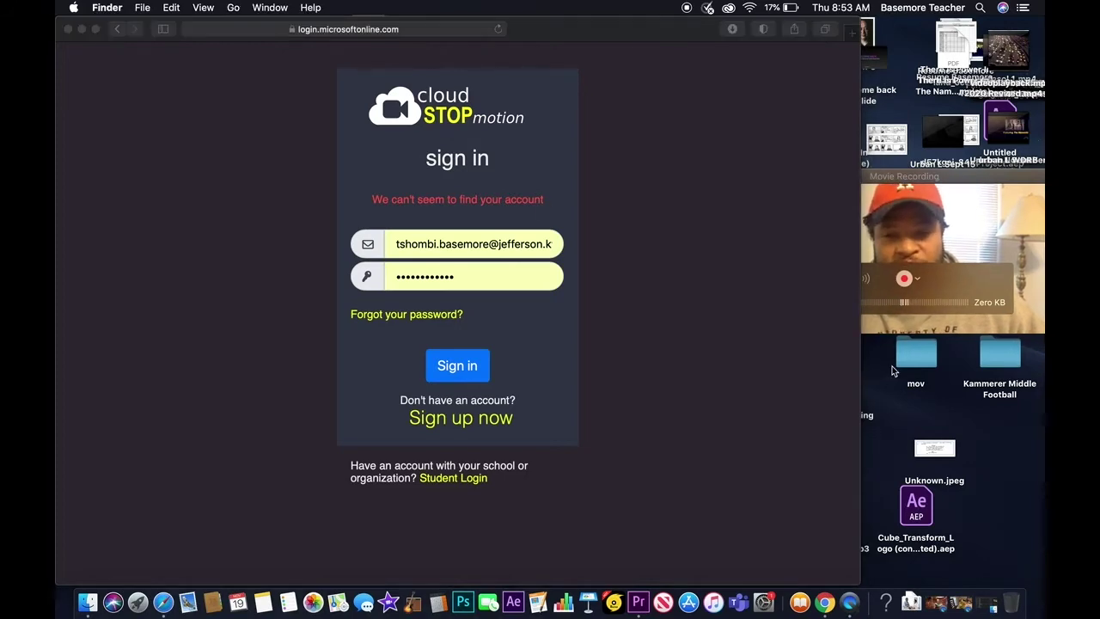
click(629, 310)
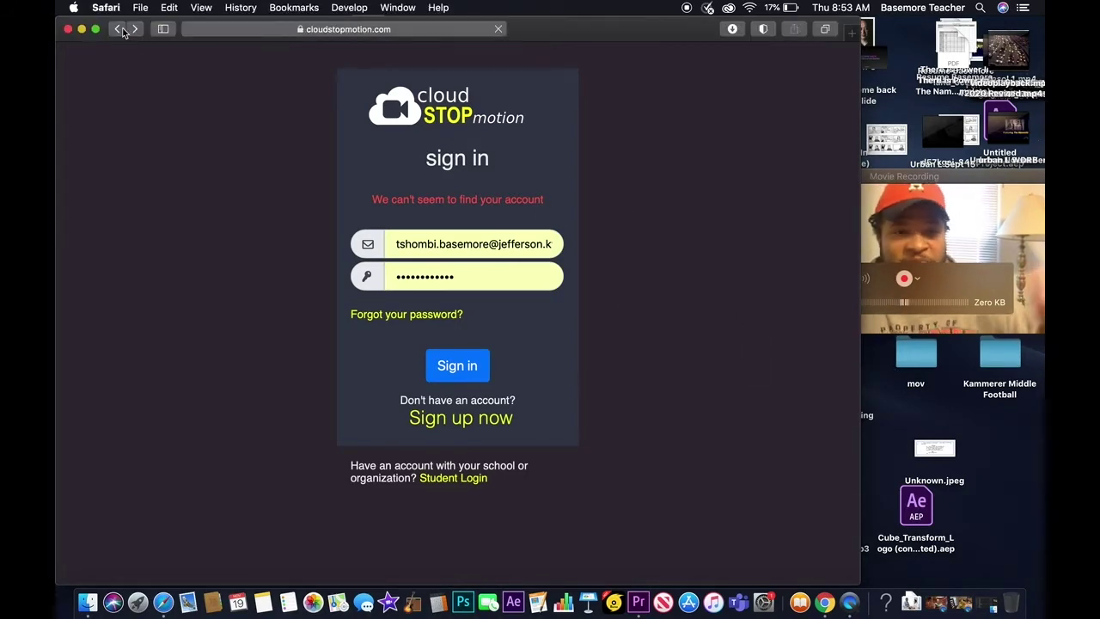
click(119, 30)
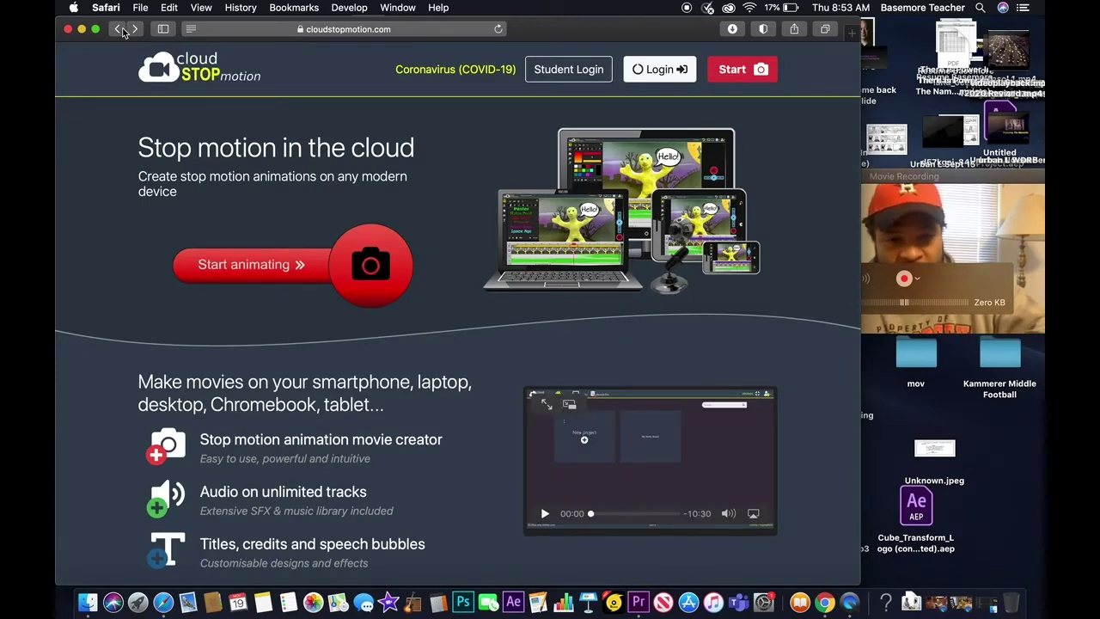
drag(124, 120, 900, 141)
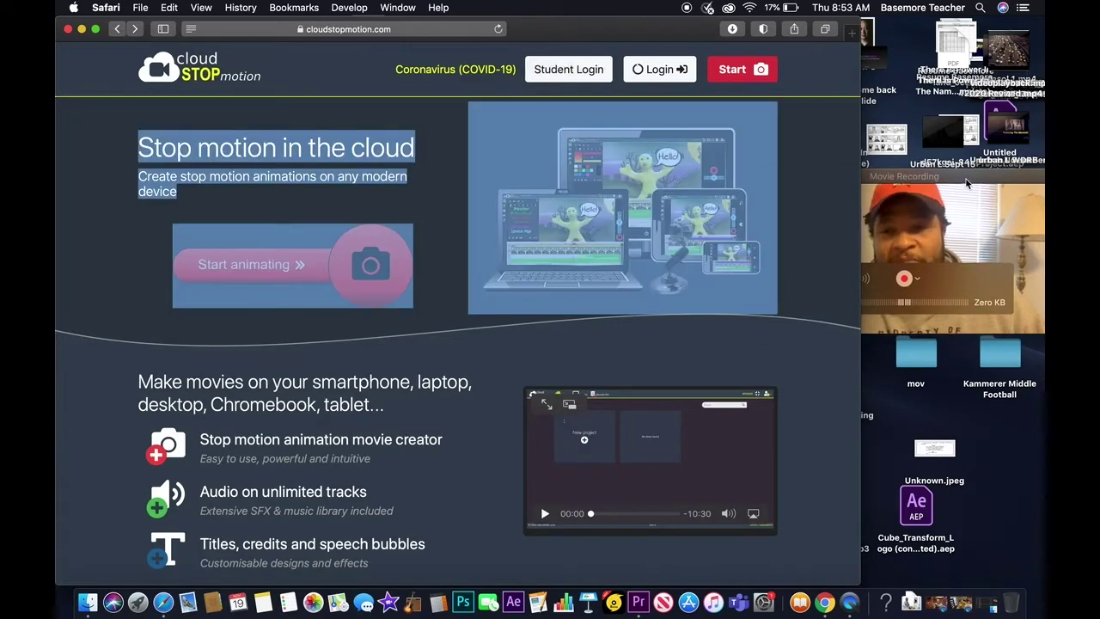
click(966, 183)
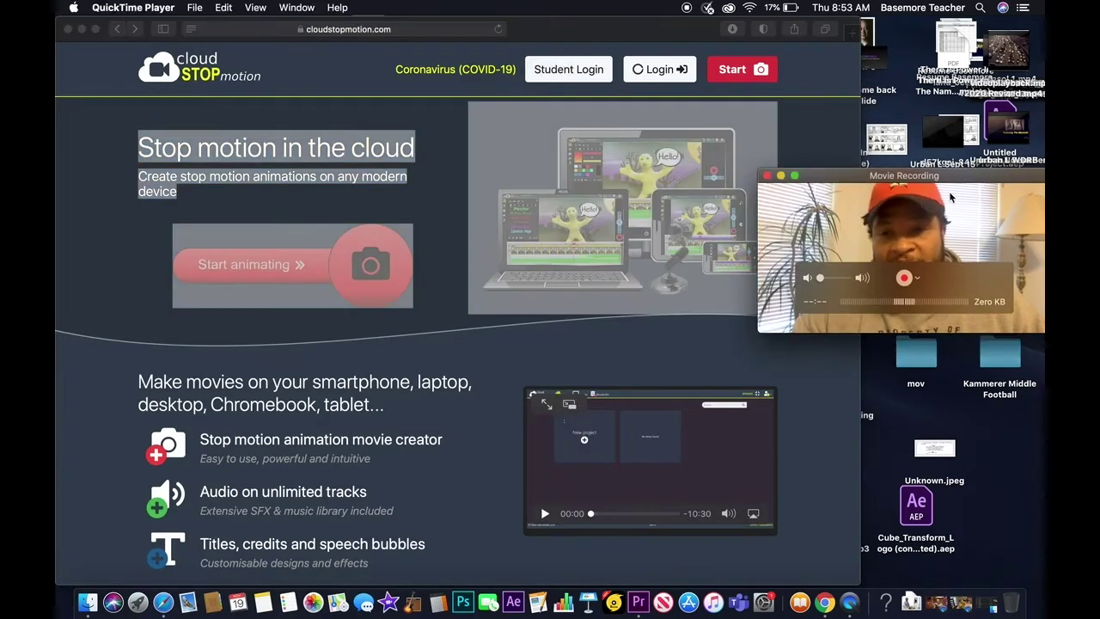
click(527, 361)
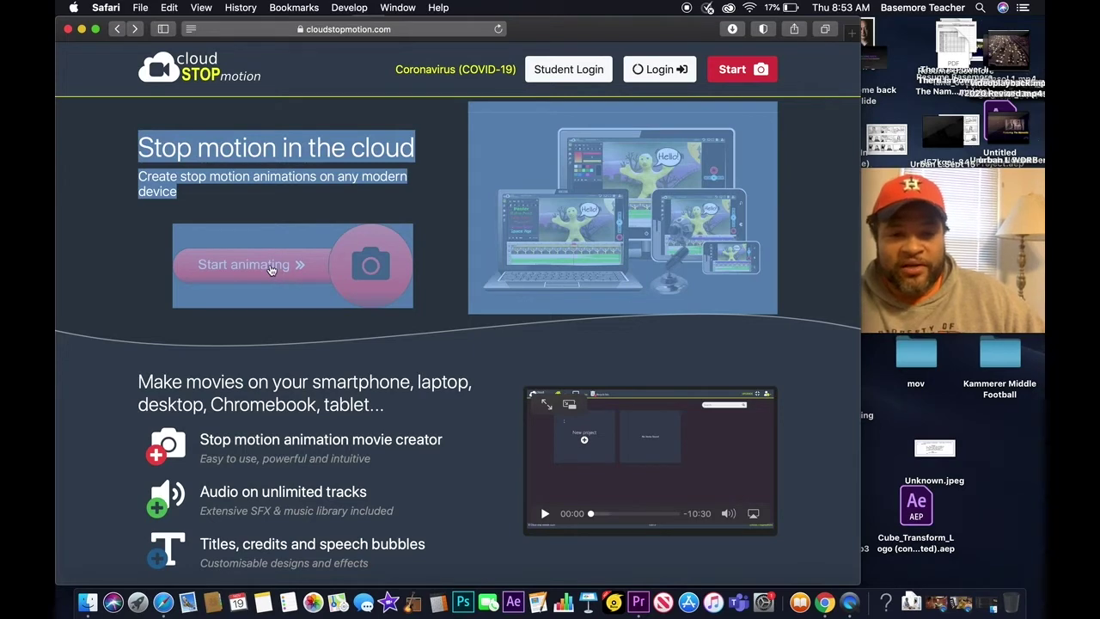
- Start animating without signing in, open the 12-frame My Animation project and allow the site to use the camera
click(271, 267)
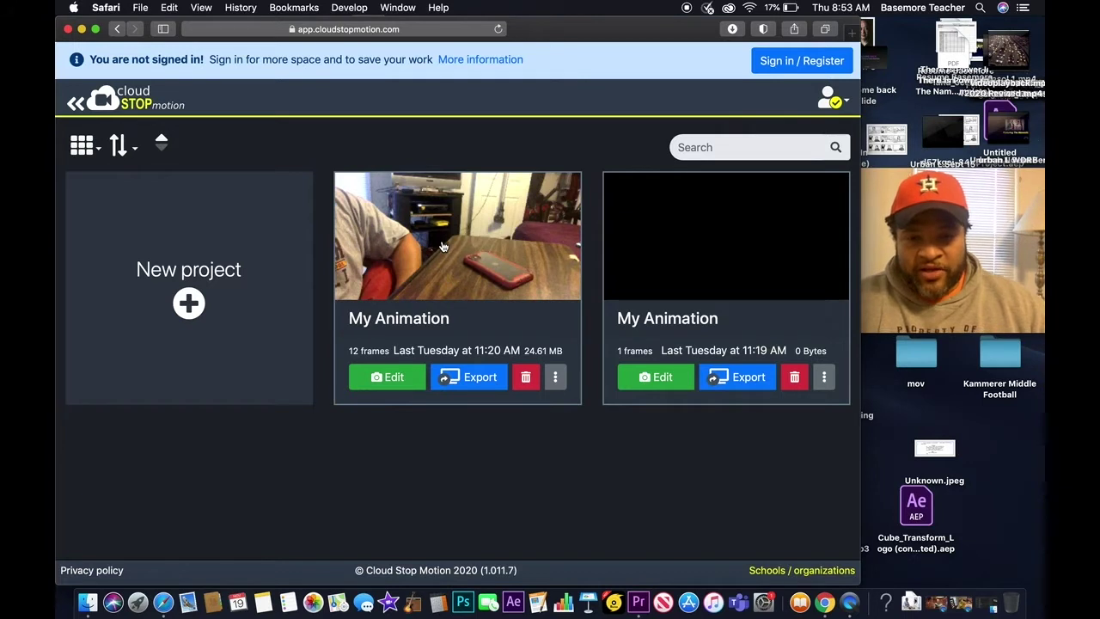
click(442, 246)
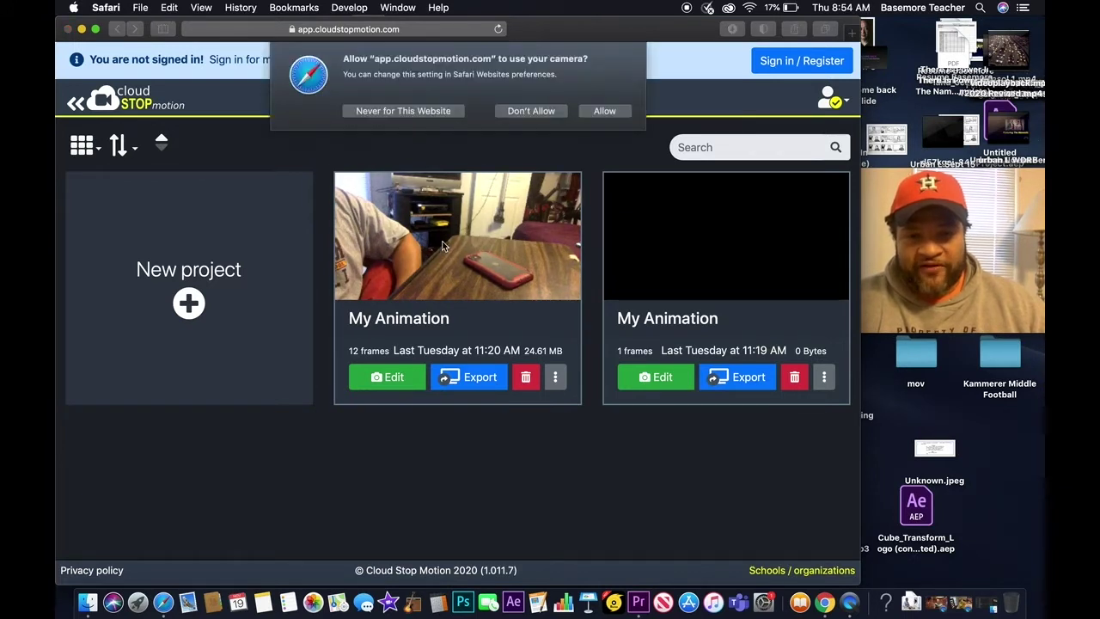
click(604, 110)
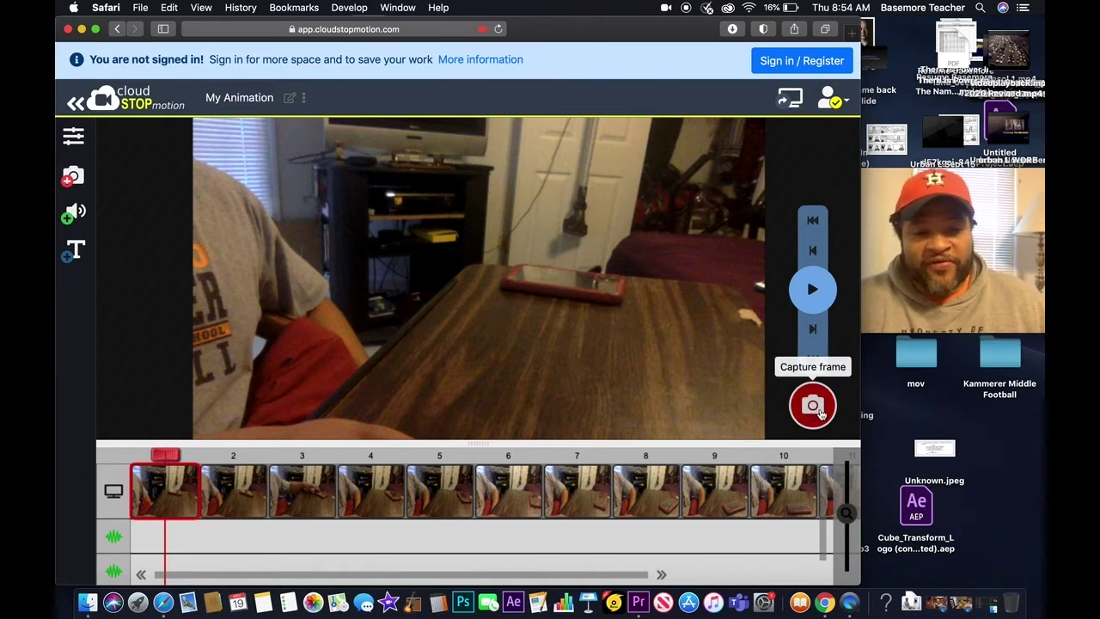
- Move the second frame ahead of the first on the My Animation timeline and play the animation
click(227, 489)
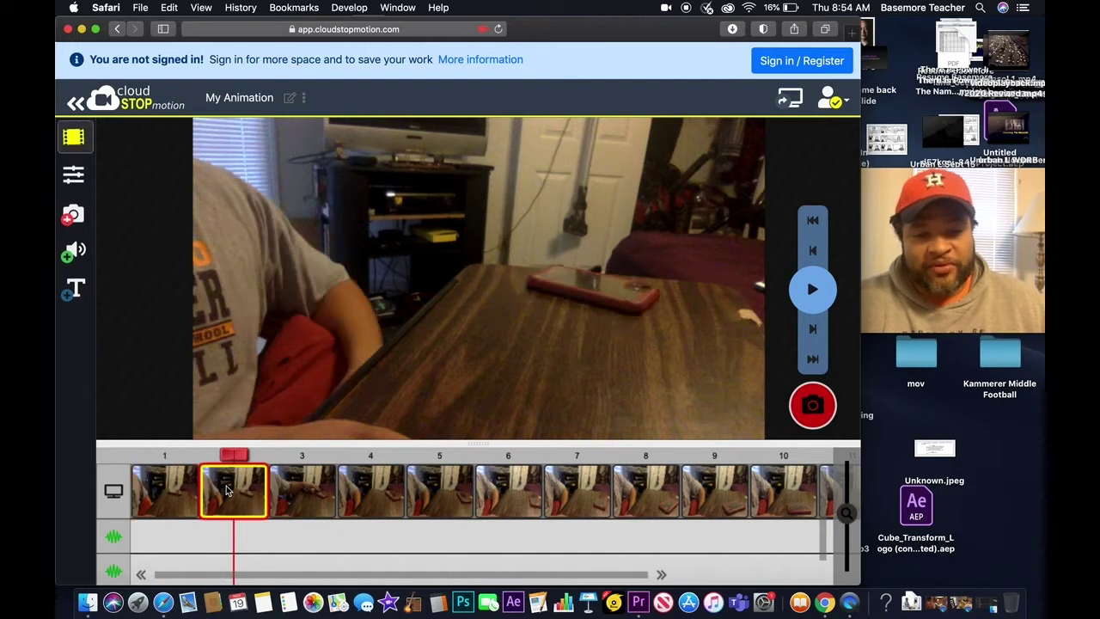
drag(226, 488, 143, 488)
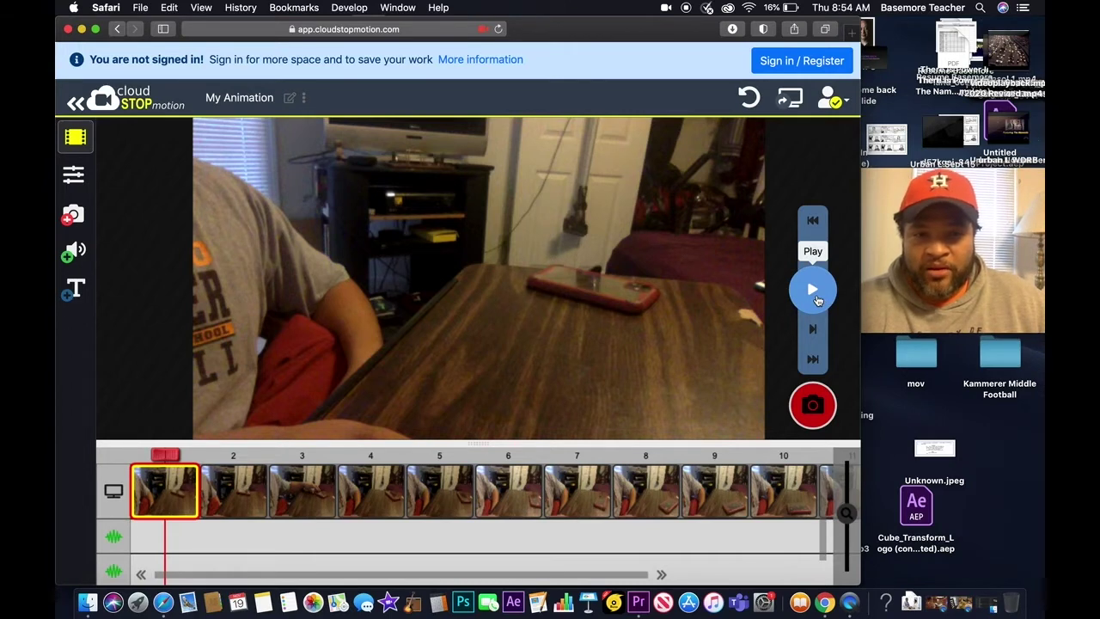
click(815, 298)
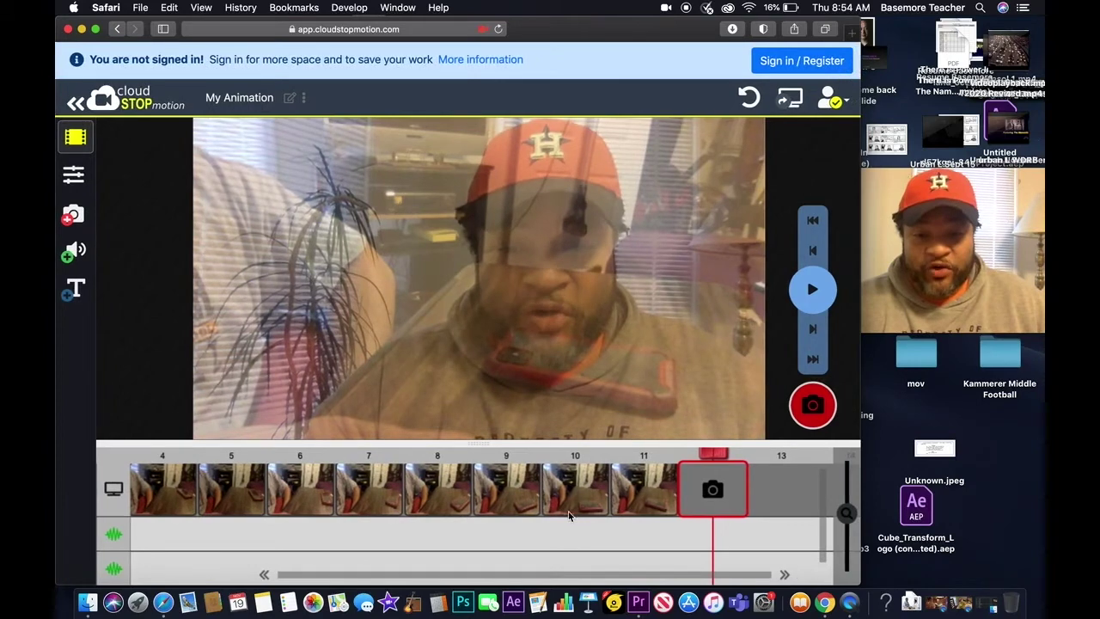
- View frames 9, 7 and 1 to compare the phone's positions, and replay the animation from the first frame
click(479, 488)
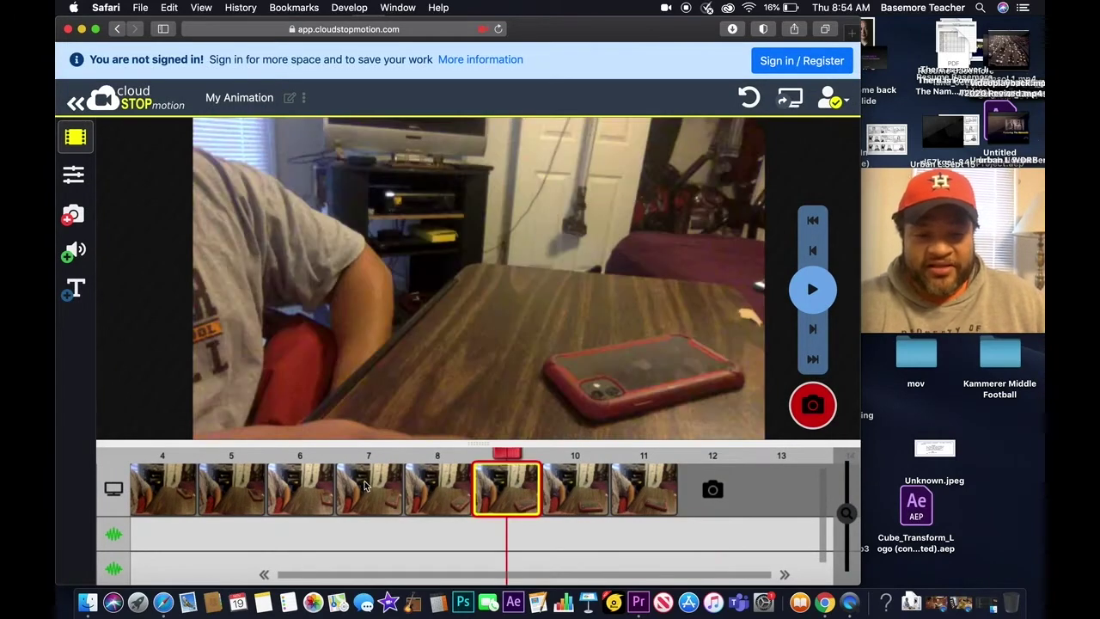
scroll(185, 487, left, 5)
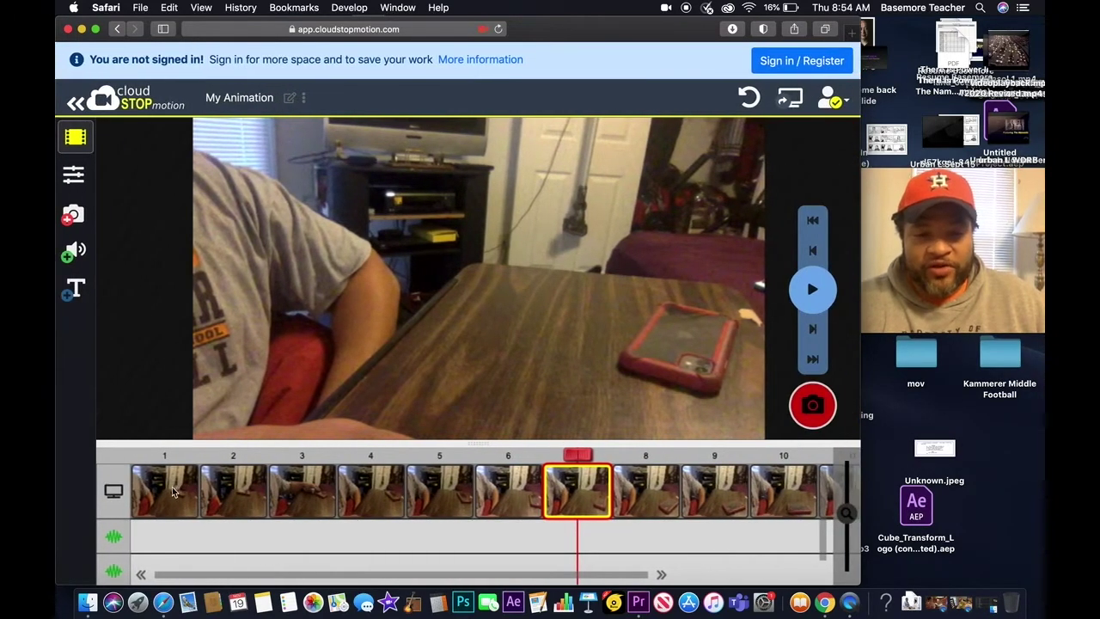
click(170, 490)
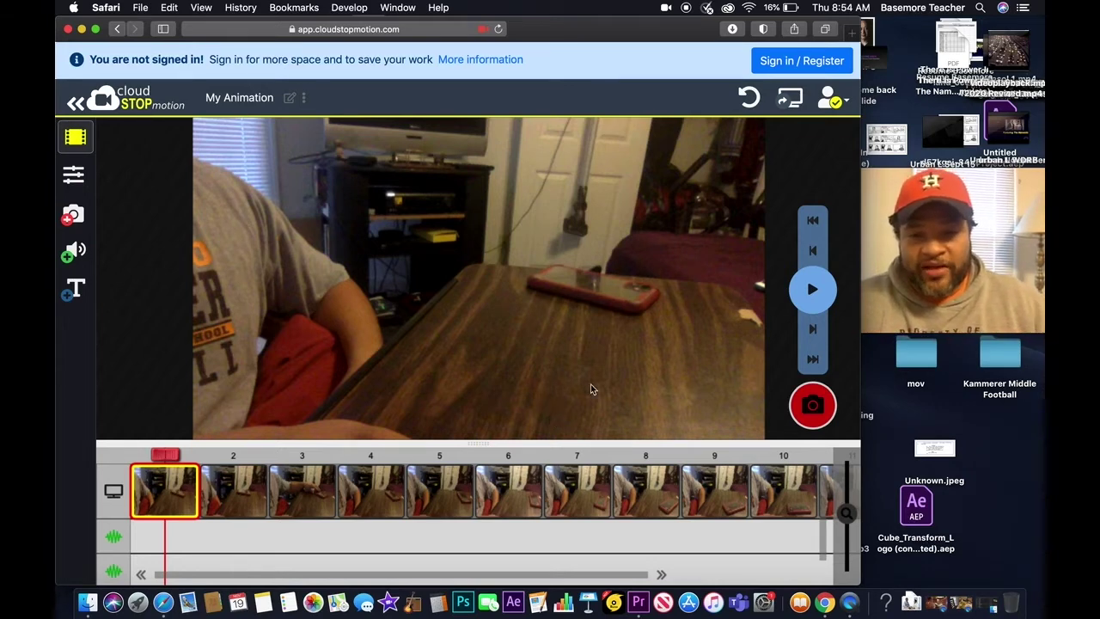
click(813, 293)
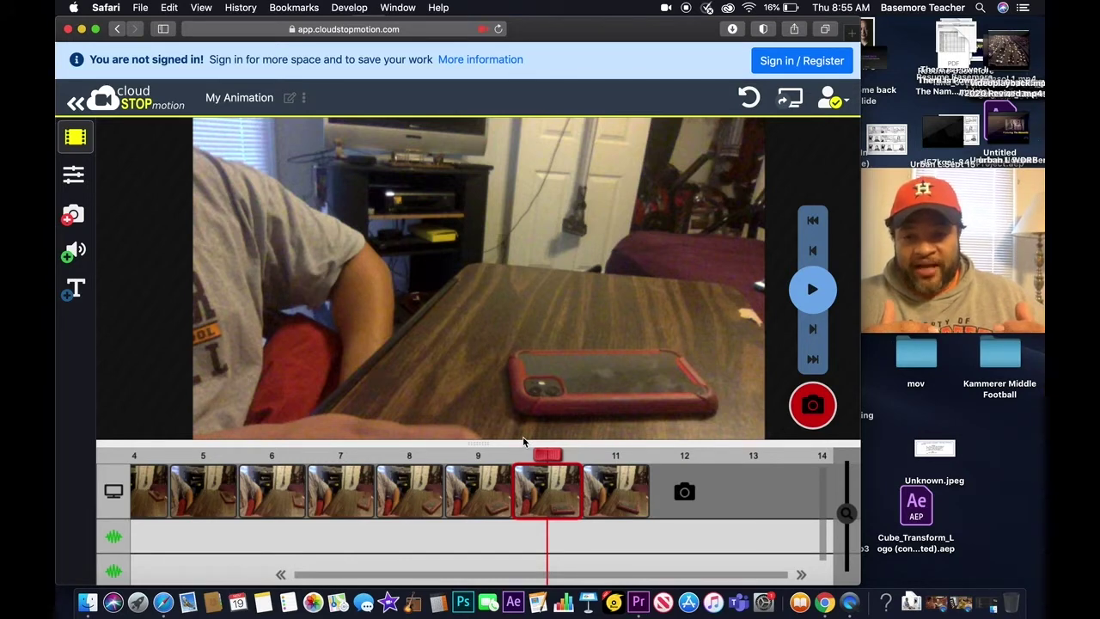
mouse_move(919, 267)
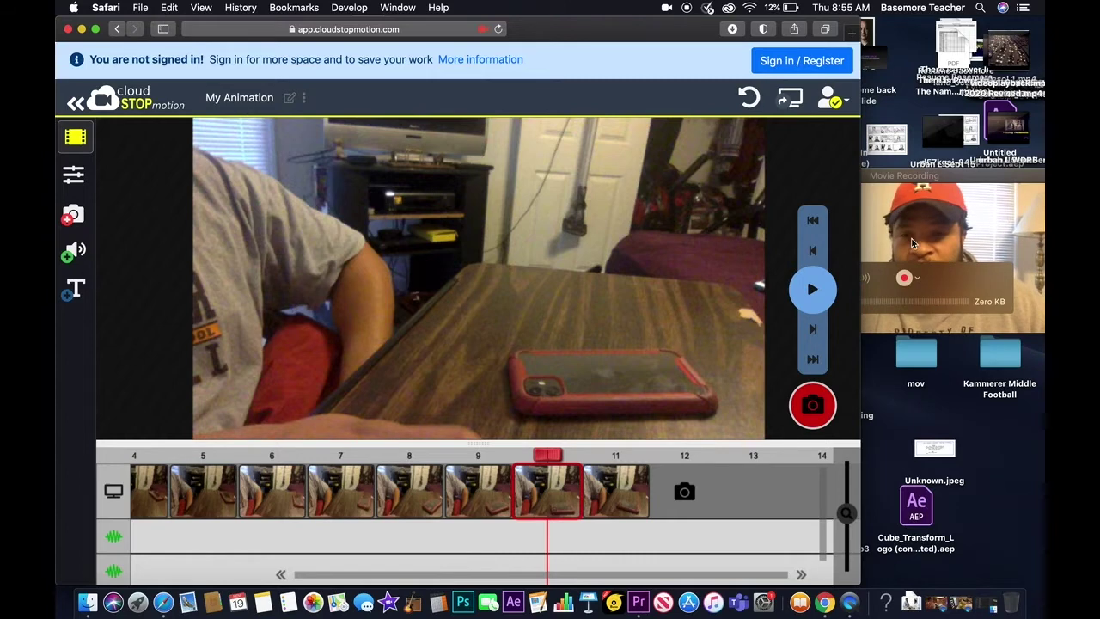
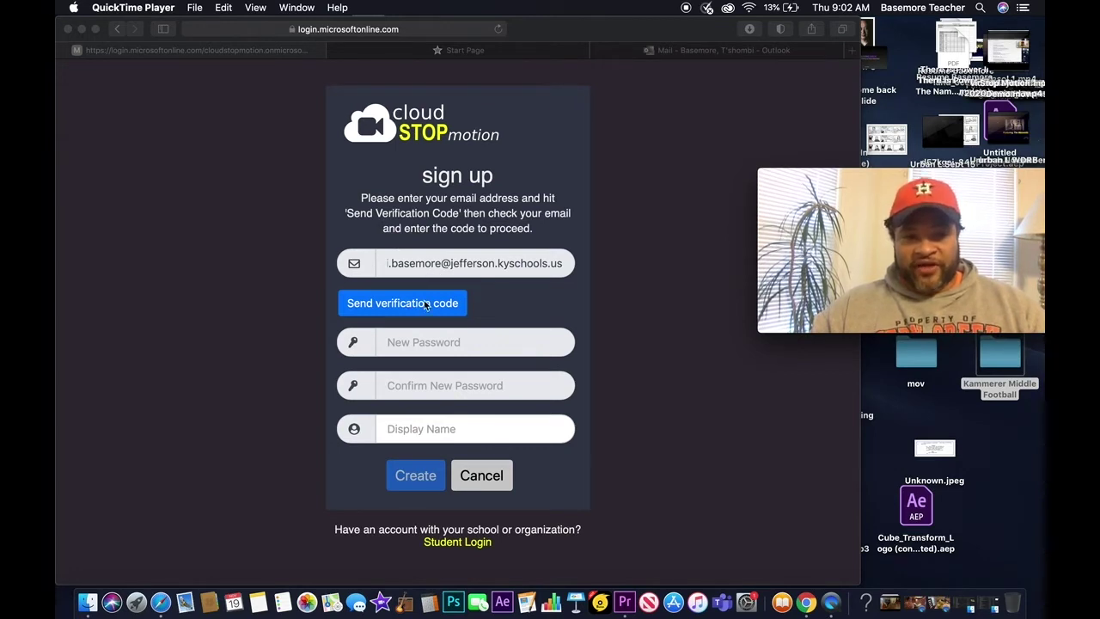
- Request a verification code for the sign-up e-mail address and copy the code from the CloudStopMotion message in Outlook
click(424, 305)
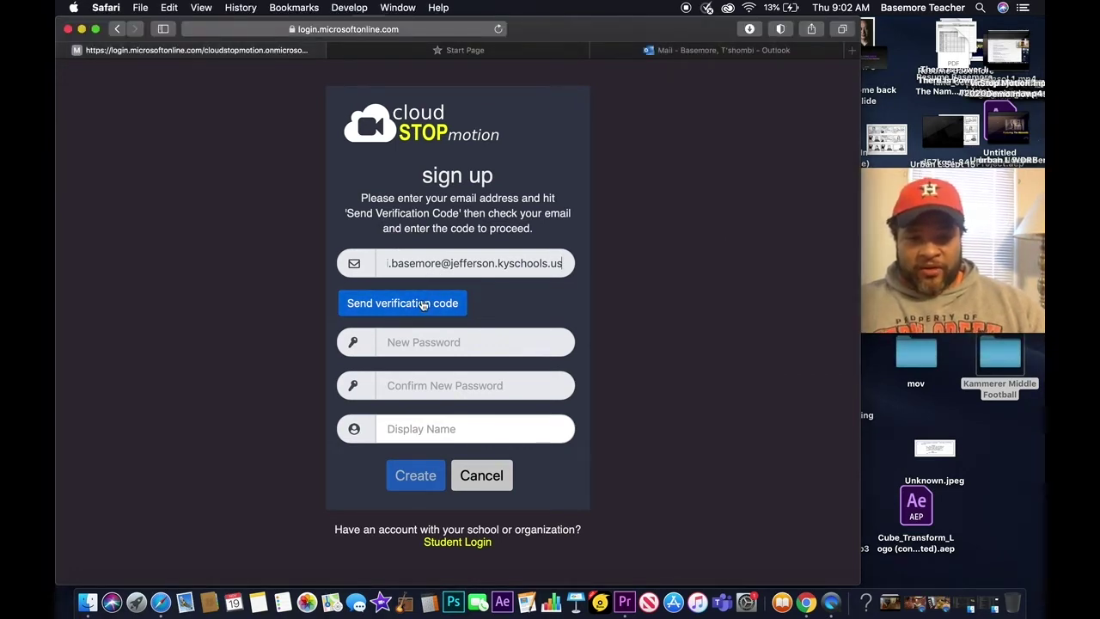
click(416, 305)
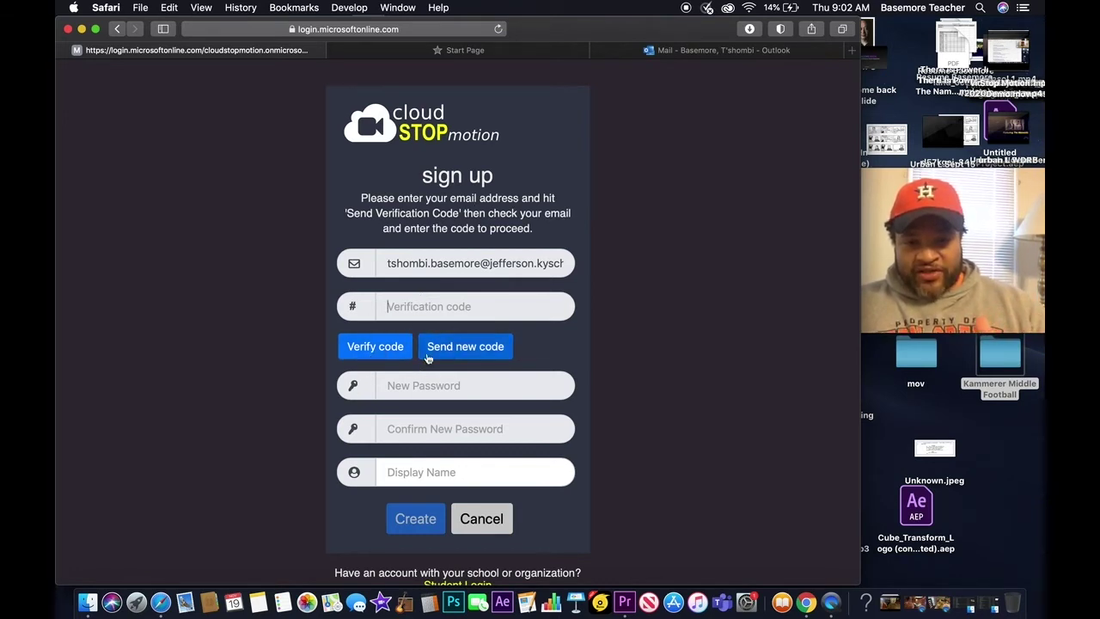
click(698, 51)
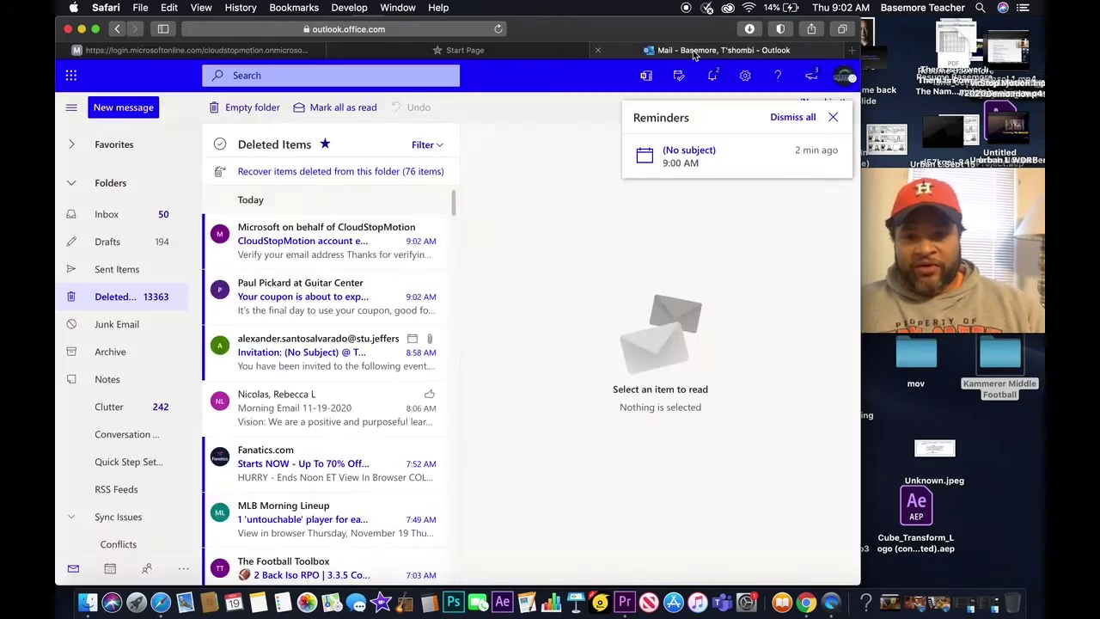
click(312, 246)
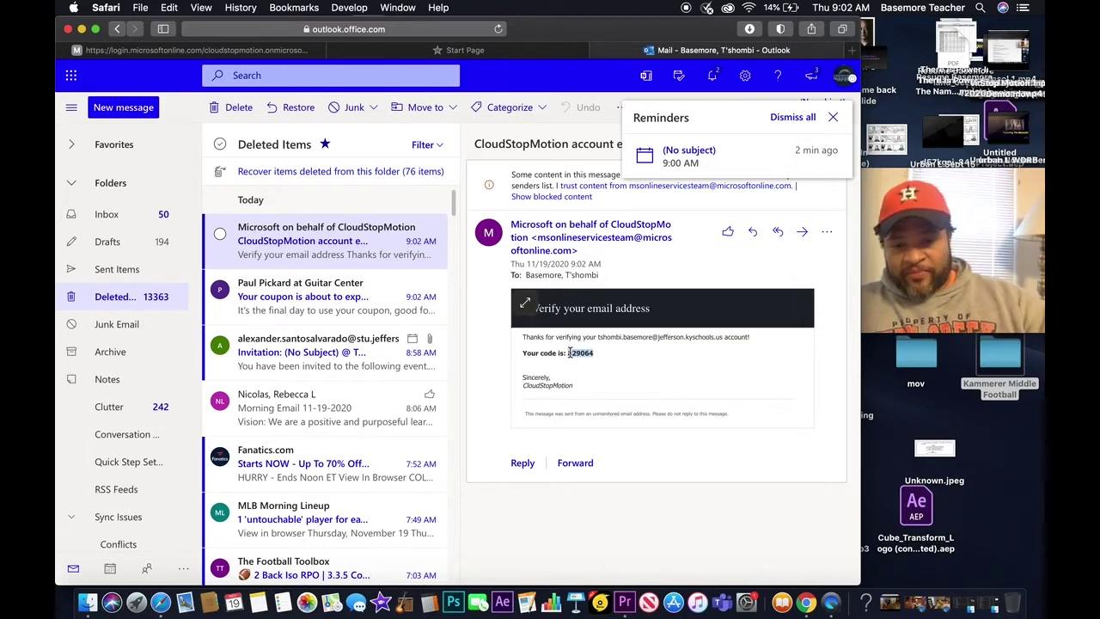
drag(568, 353, 566, 352)
key(super+c)
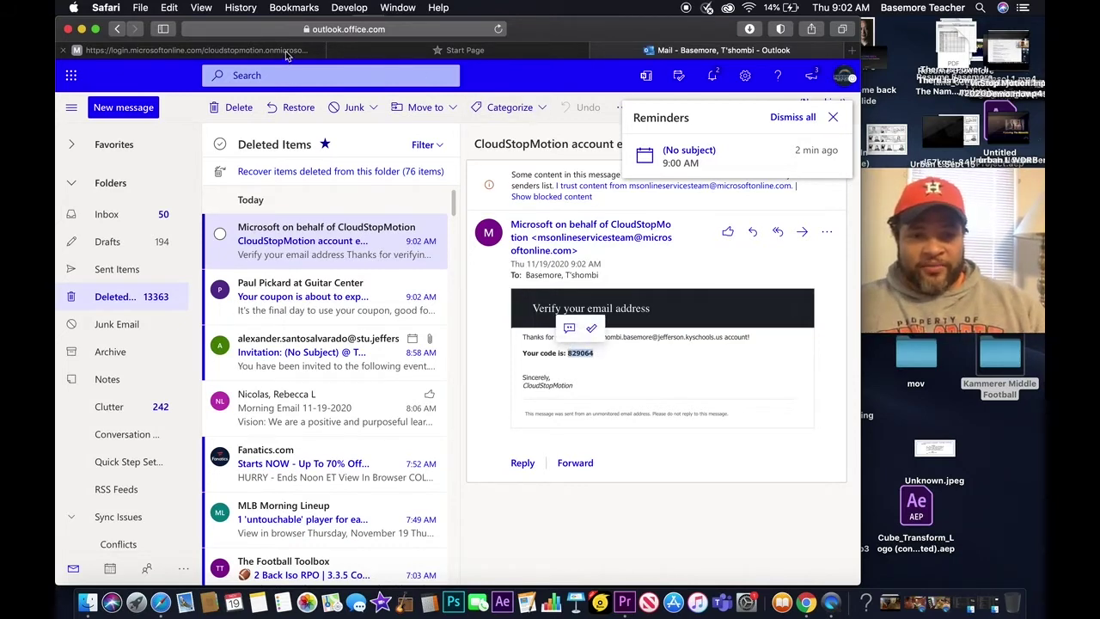
- Return to the Cloud Stop Motion sign-up form, paste the verification code and verify it
click(287, 51)
click(453, 314)
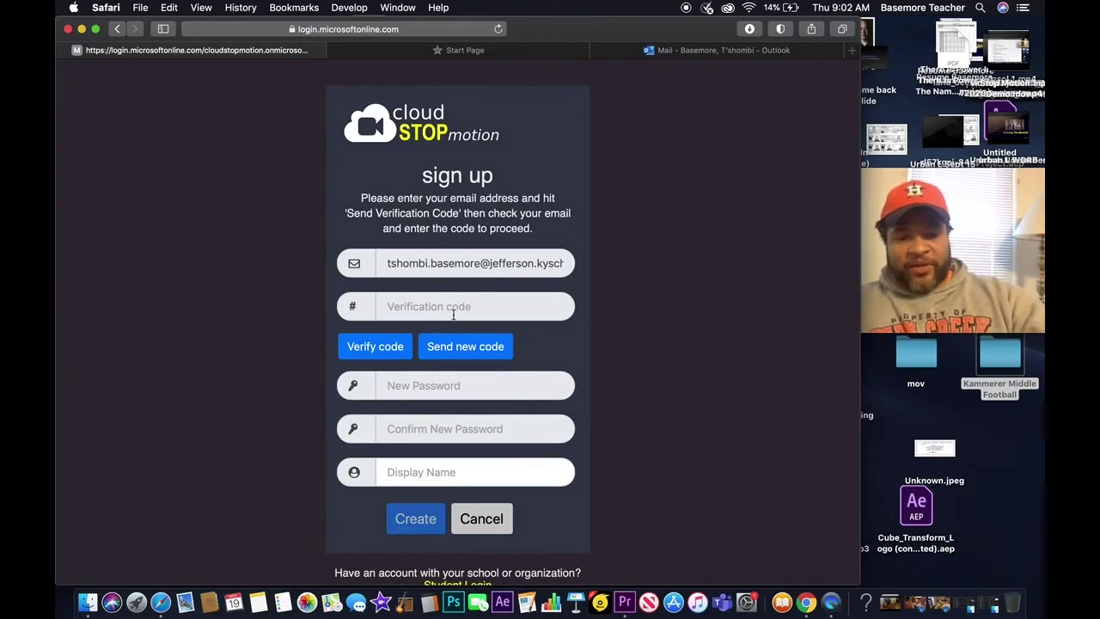
key(super+v)
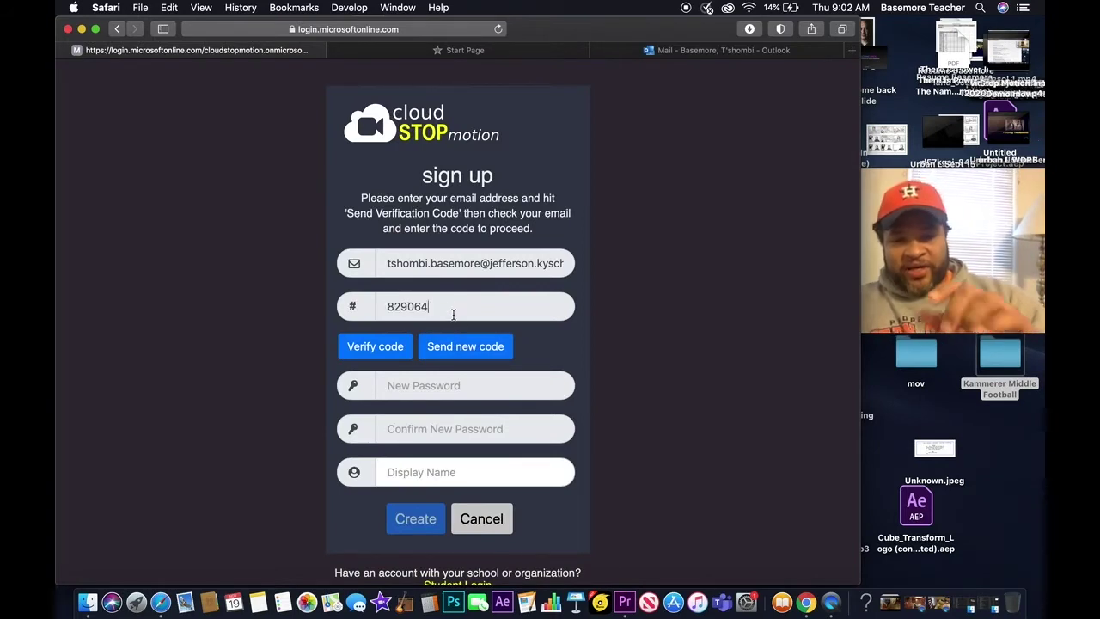
click(393, 357)
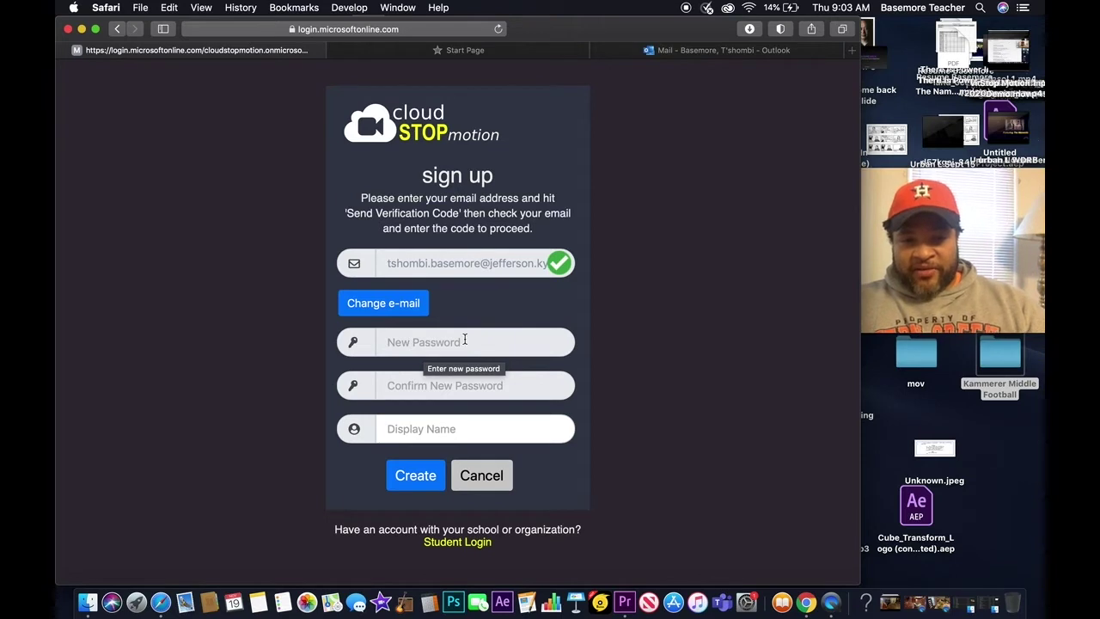
- Enter the new account password in the sign-up form and repeat it in the confirmation field
click(414, 342)
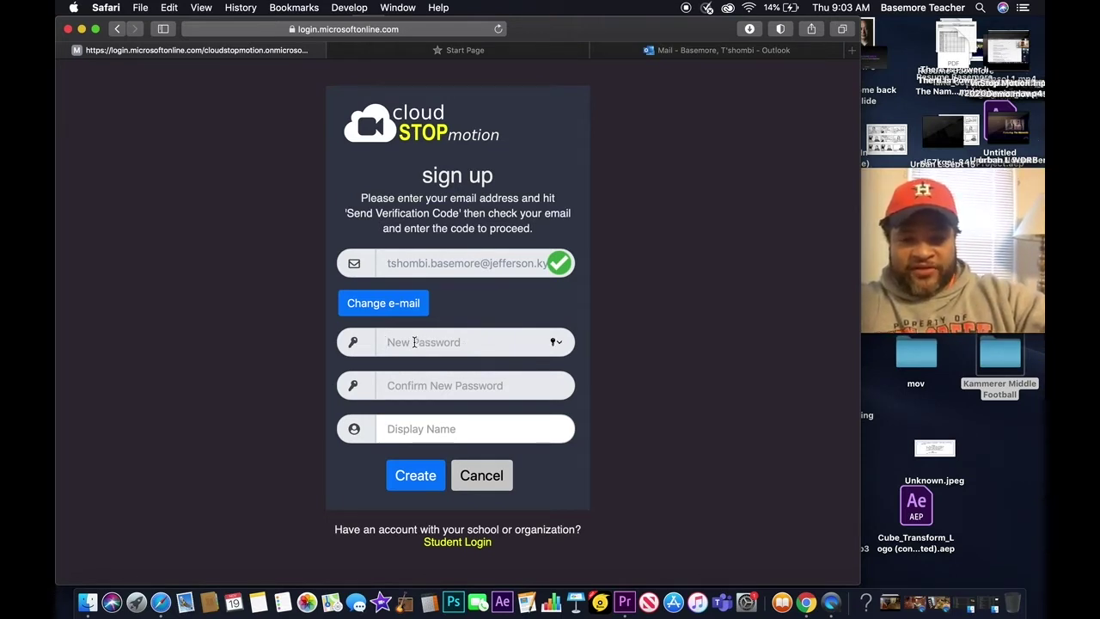
text(••••••)
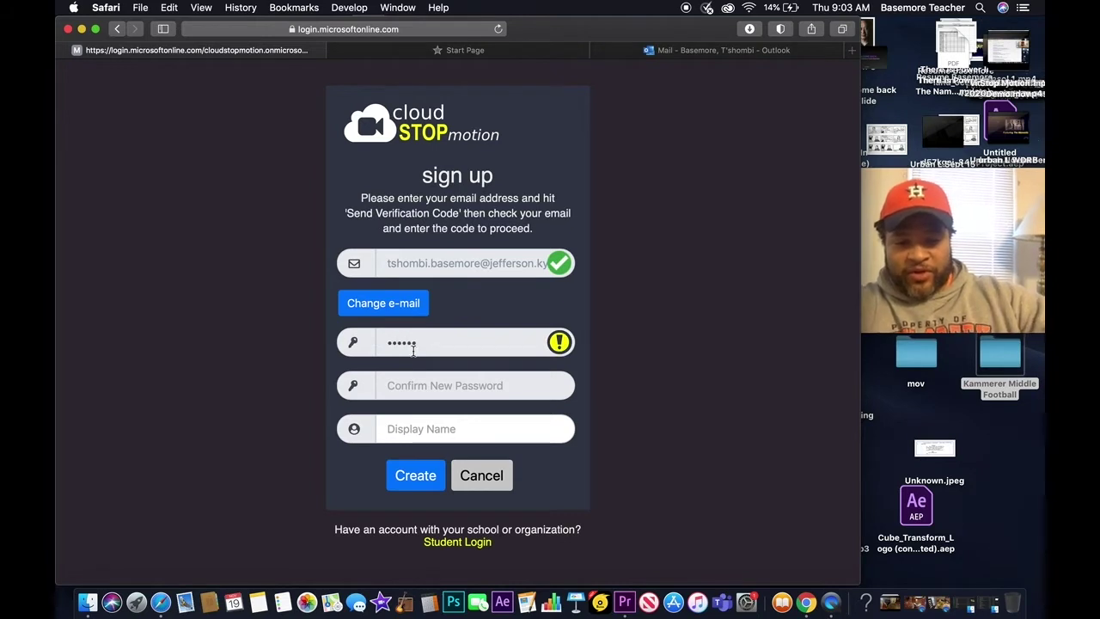
text(••)
click(416, 383)
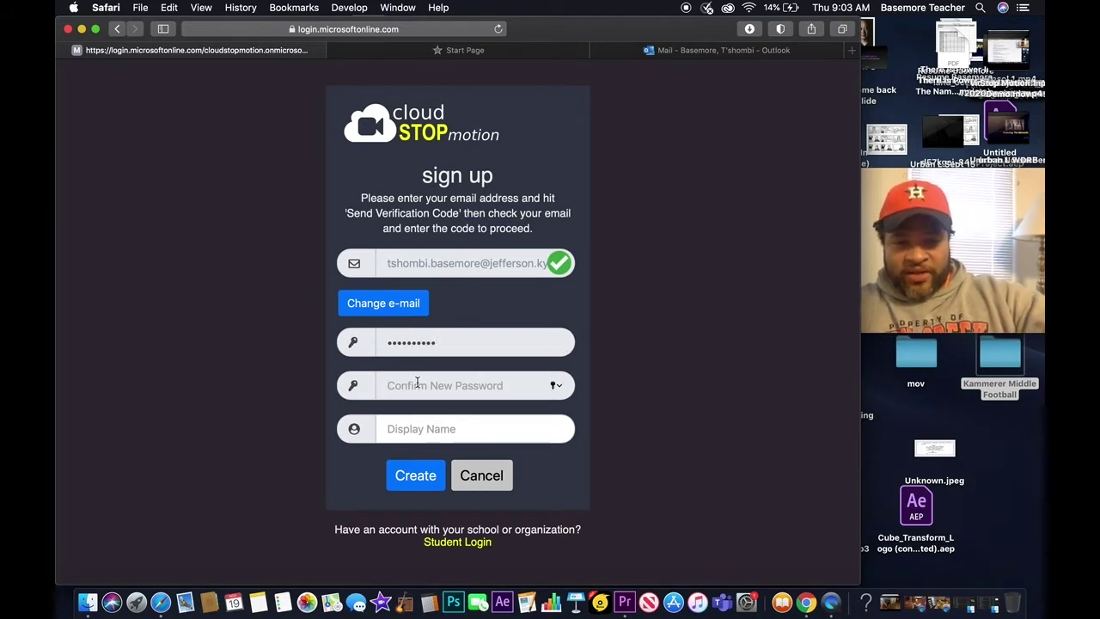
text(••••••)
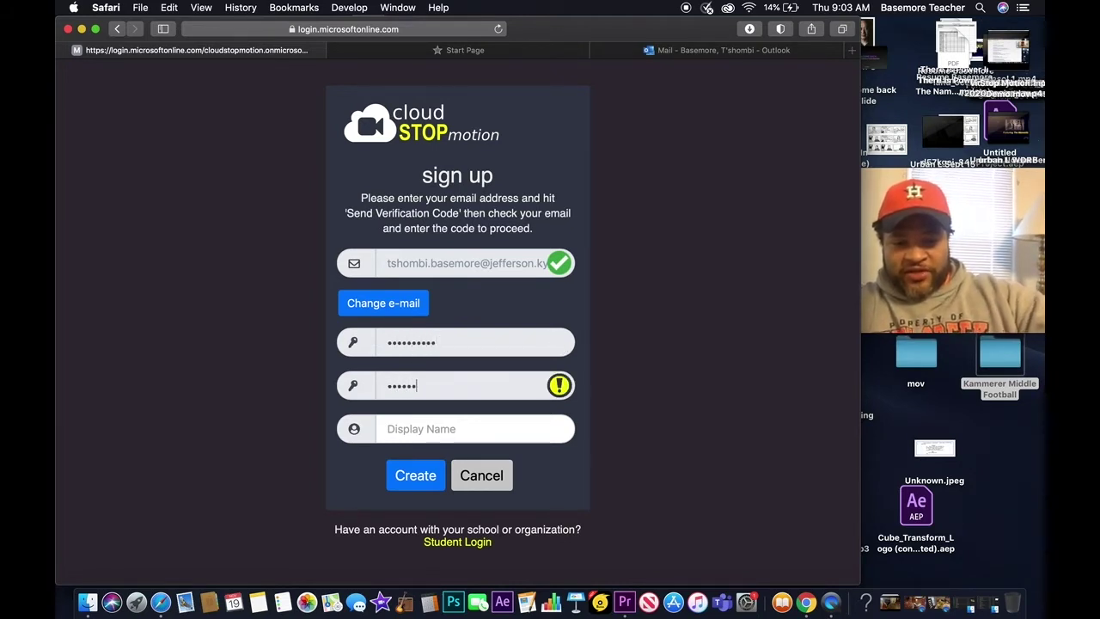
text(•••)
- Fill in the display name, create the Cloud Stop Motion account and save its password in the browser
click(422, 428)
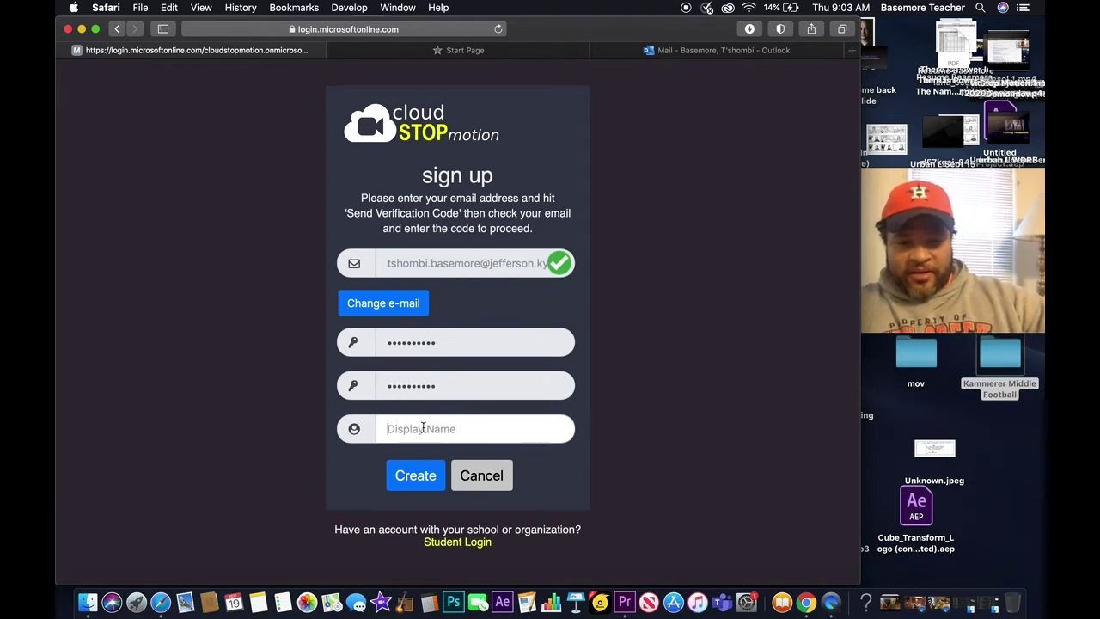
text(Basemore)
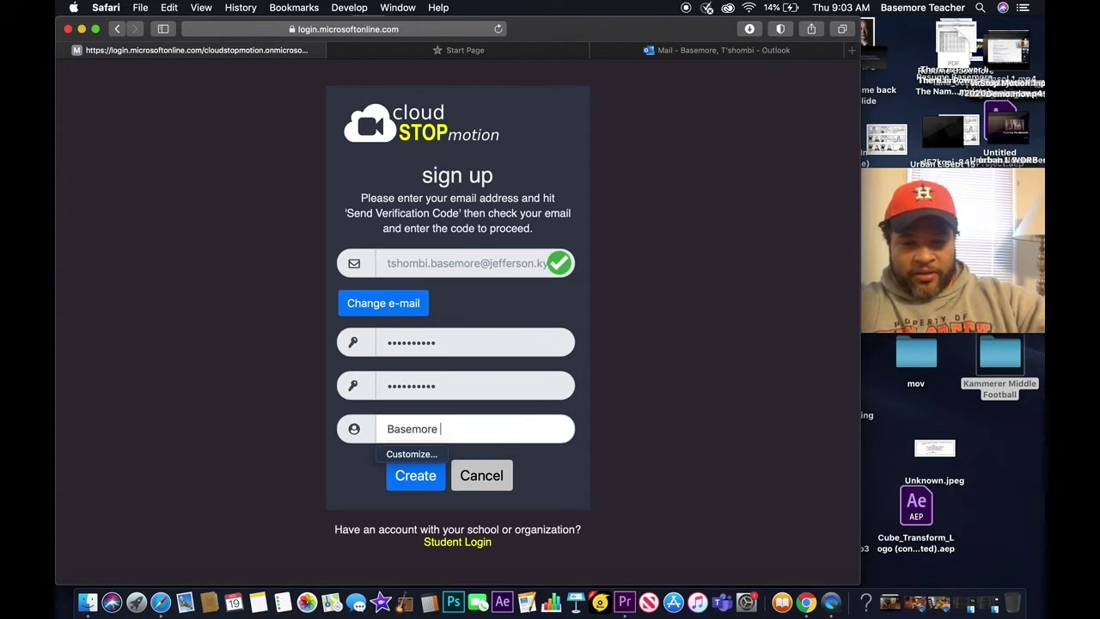
text( Teacher)
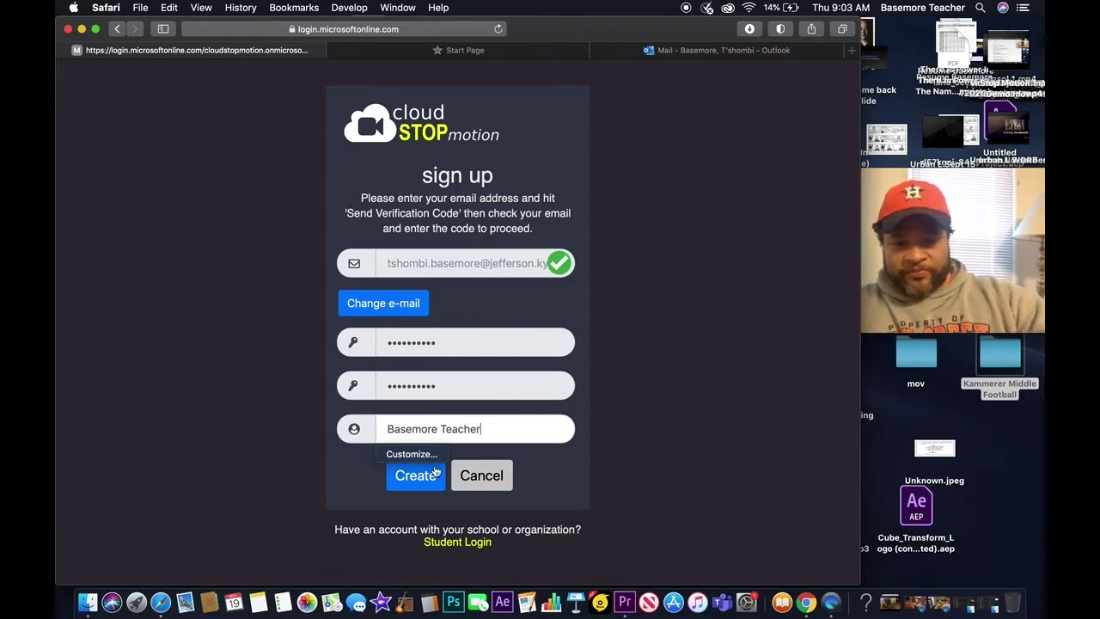
click(422, 478)
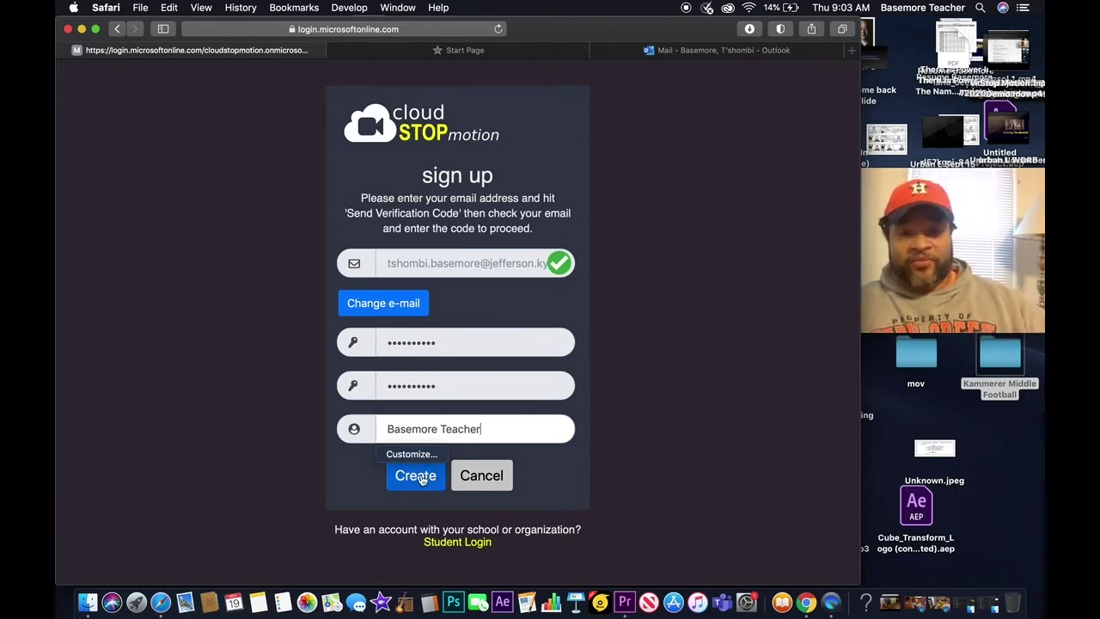
click(415, 476)
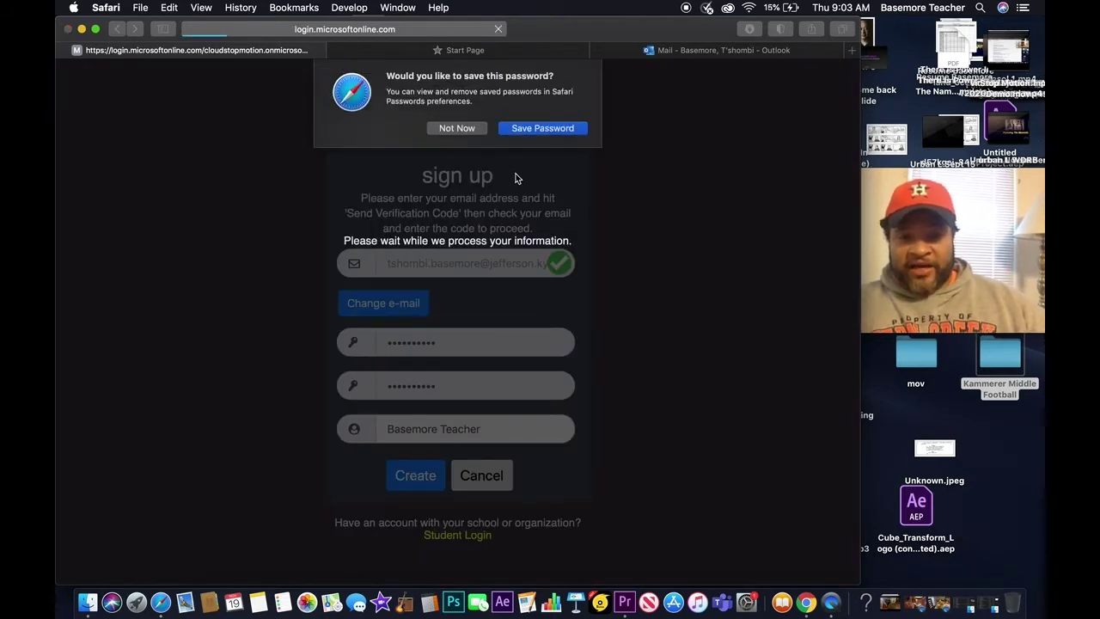
click(520, 131)
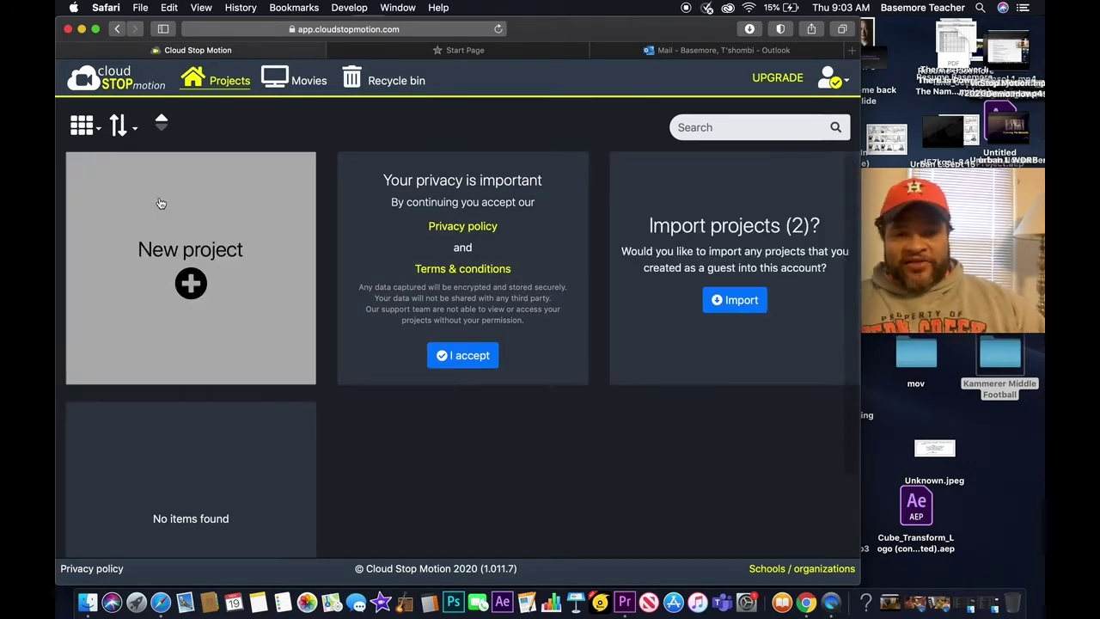
- Create a new stop motion project and allow the site to use the camera
click(187, 283)
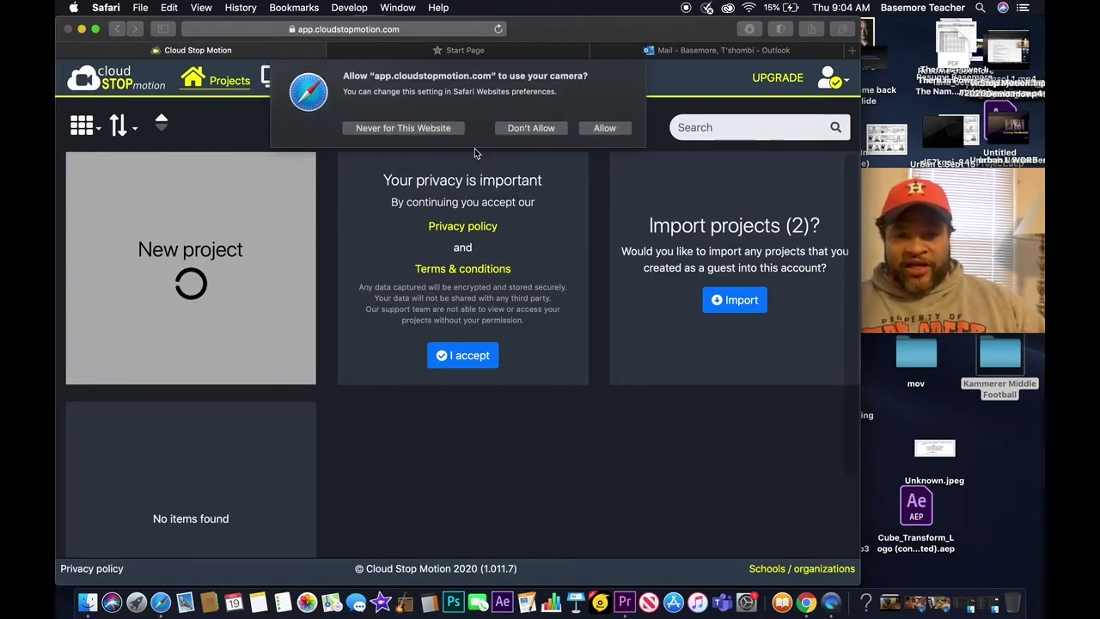
click(603, 128)
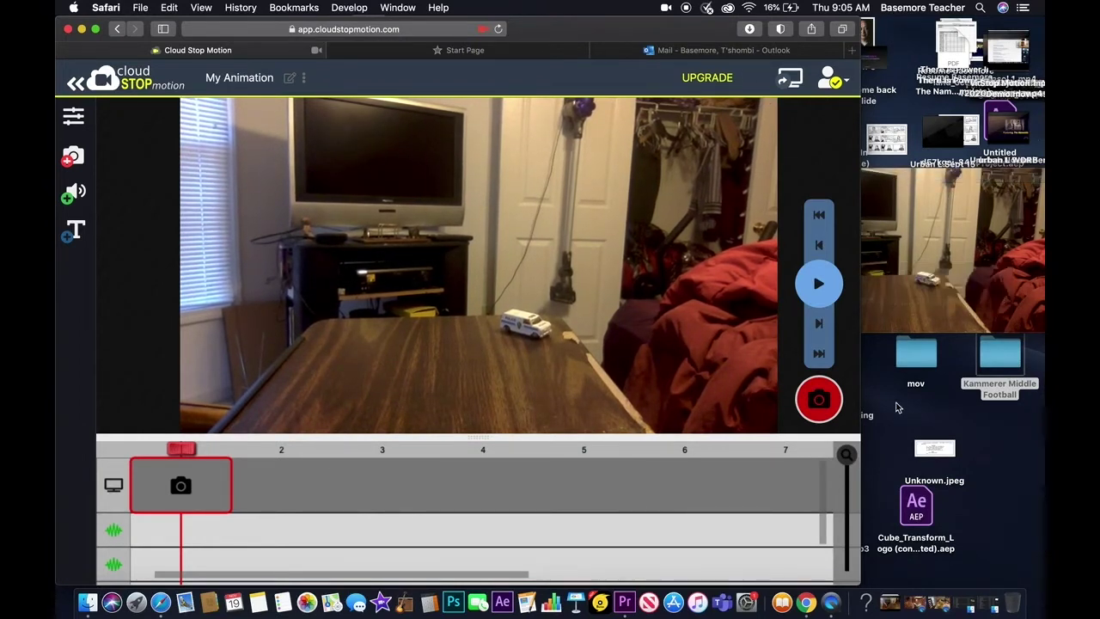
- Capture 16 frames of the toy car, shifting it slightly around the tabletop between shots
click(823, 397)
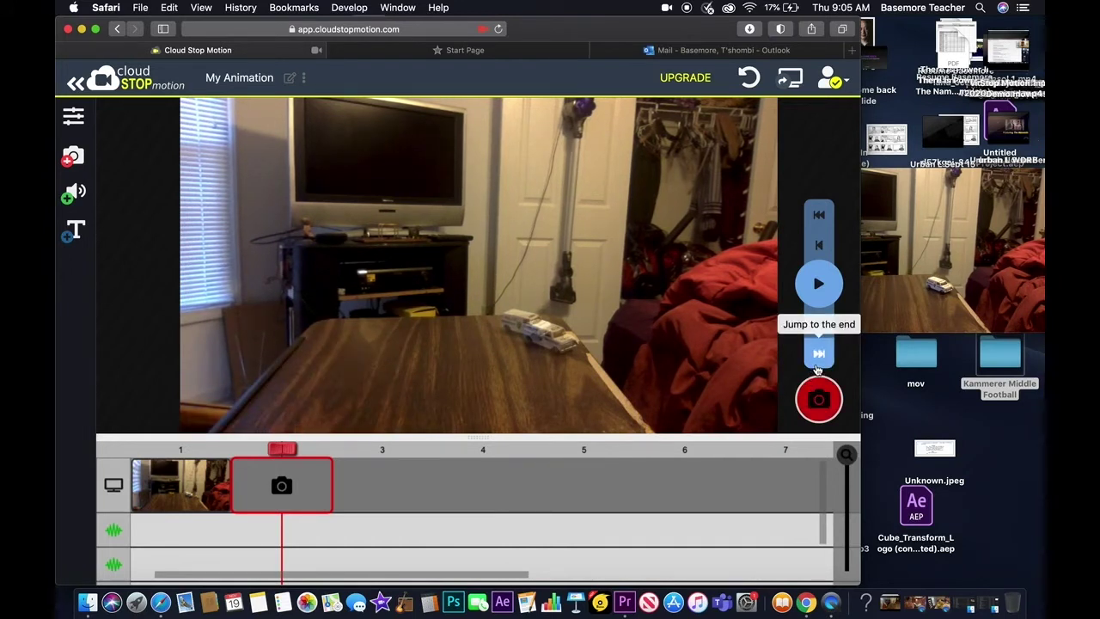
click(830, 395)
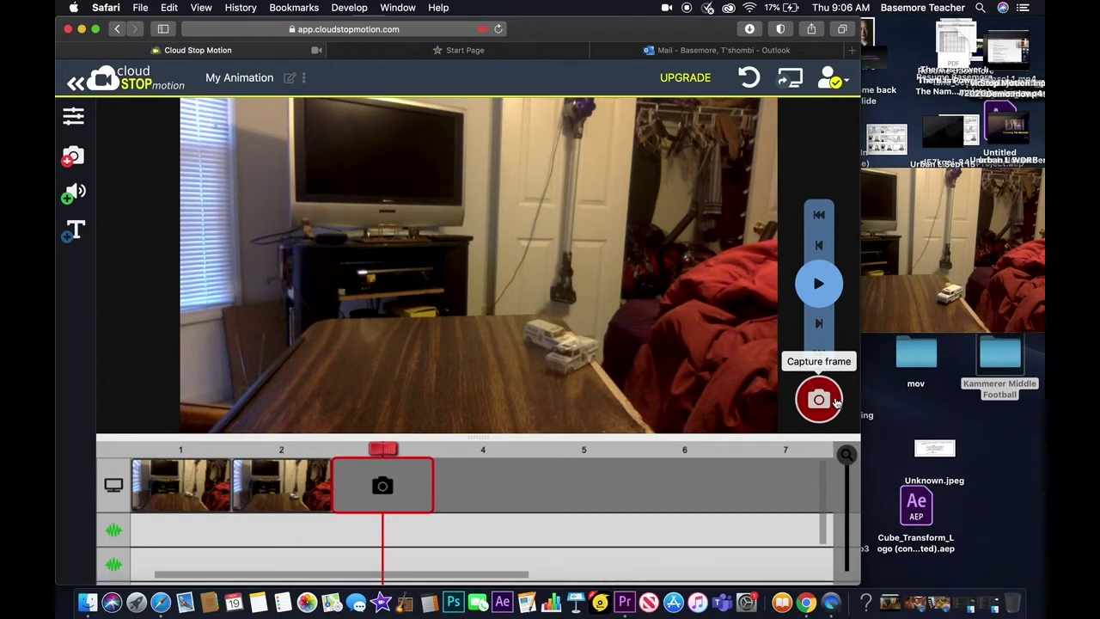
click(832, 400)
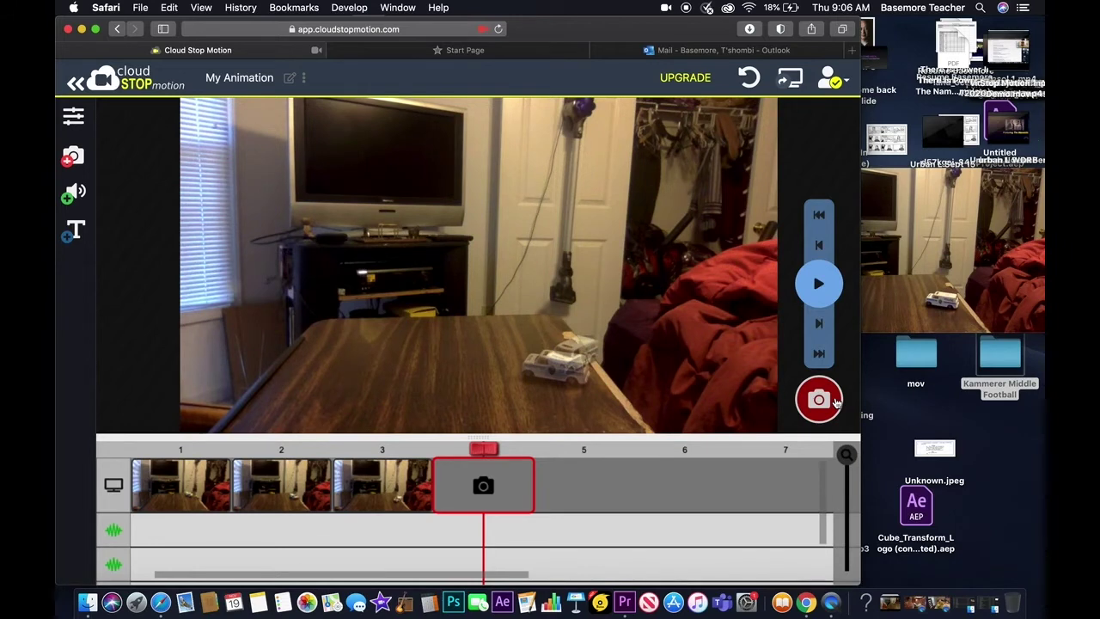
click(833, 401)
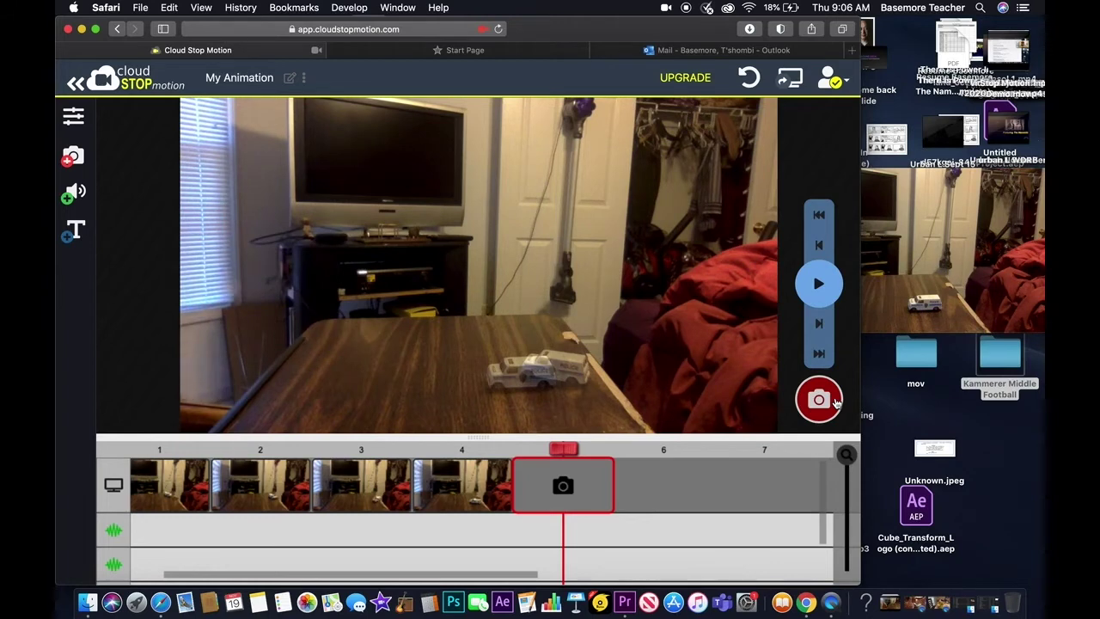
click(835, 401)
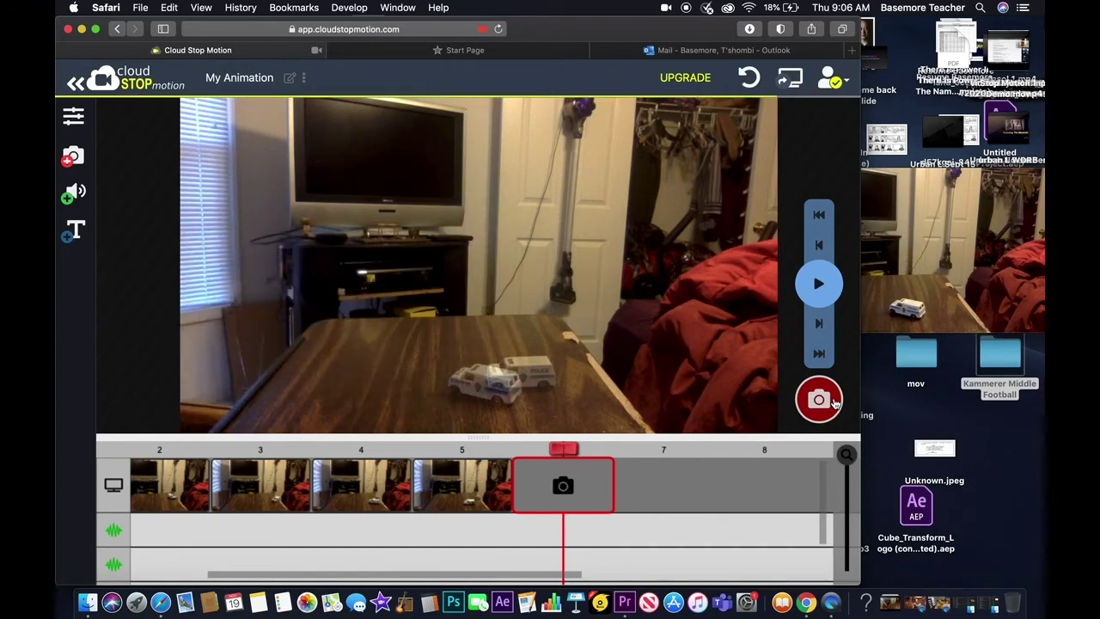
click(835, 401)
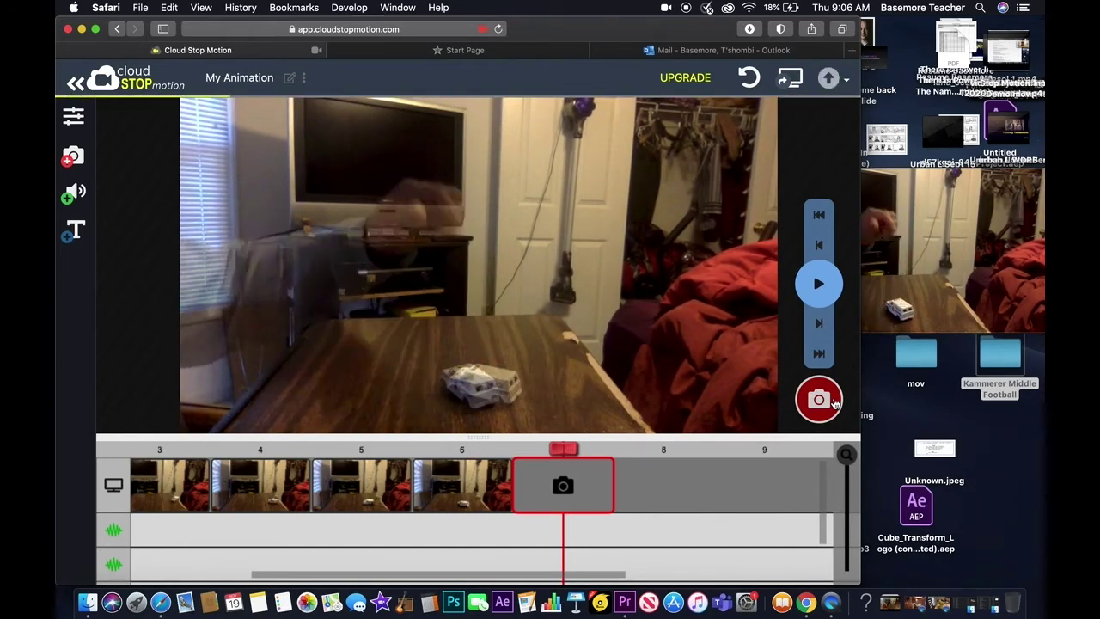
click(835, 402)
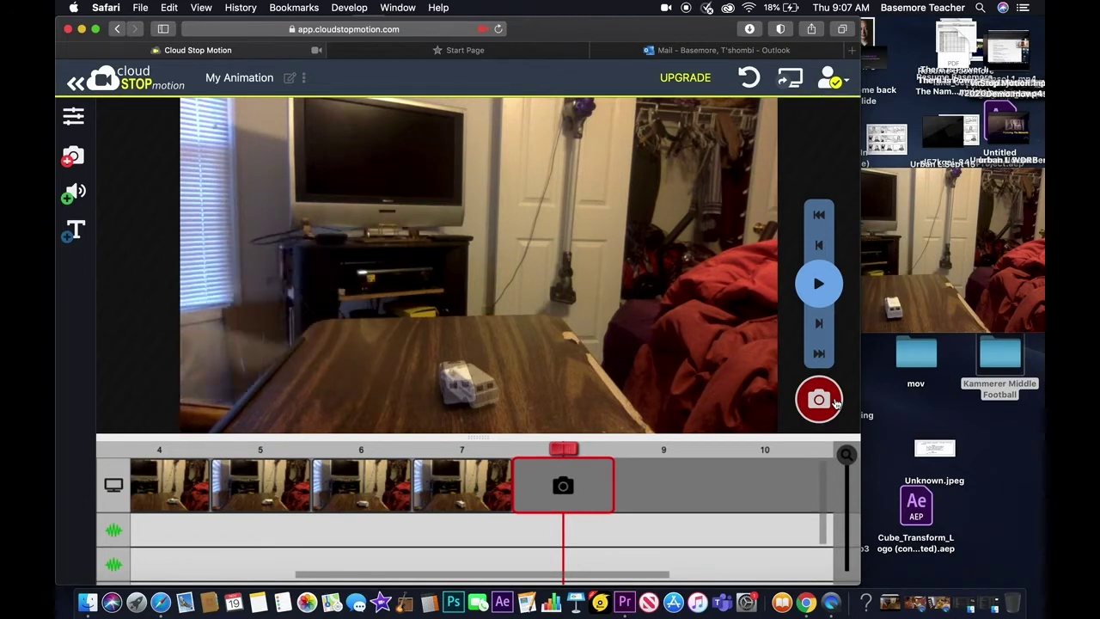
click(835, 401)
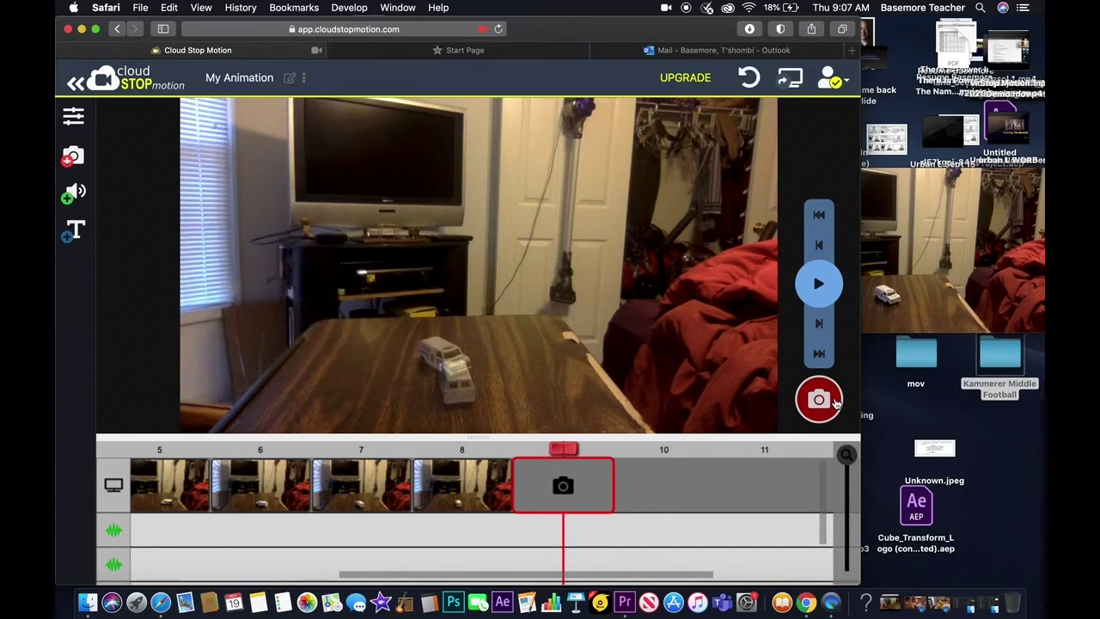
click(834, 402)
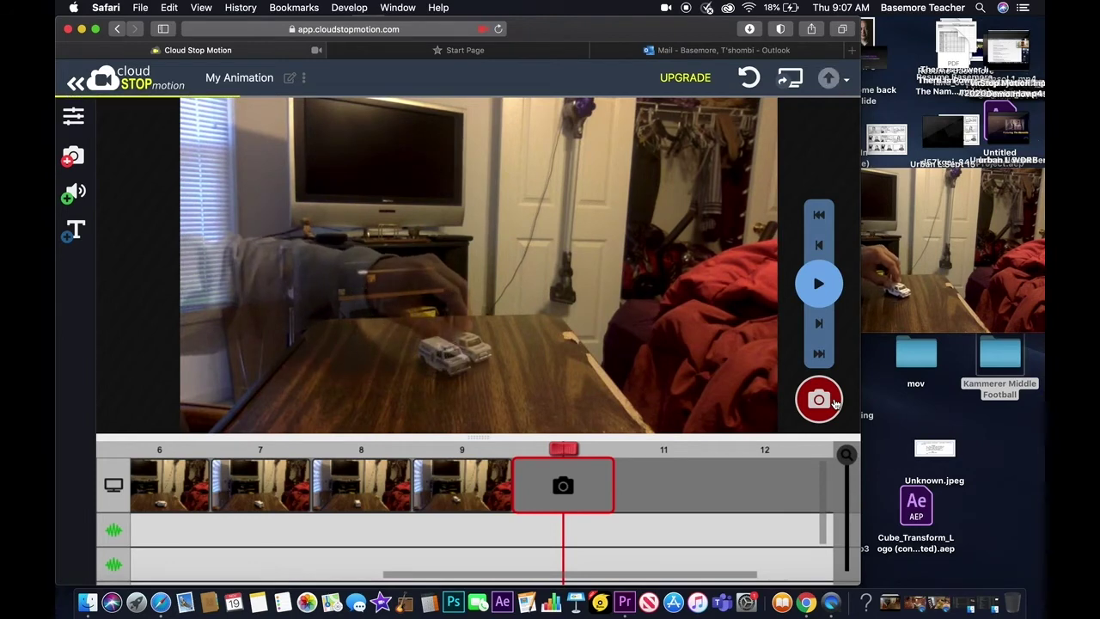
click(835, 403)
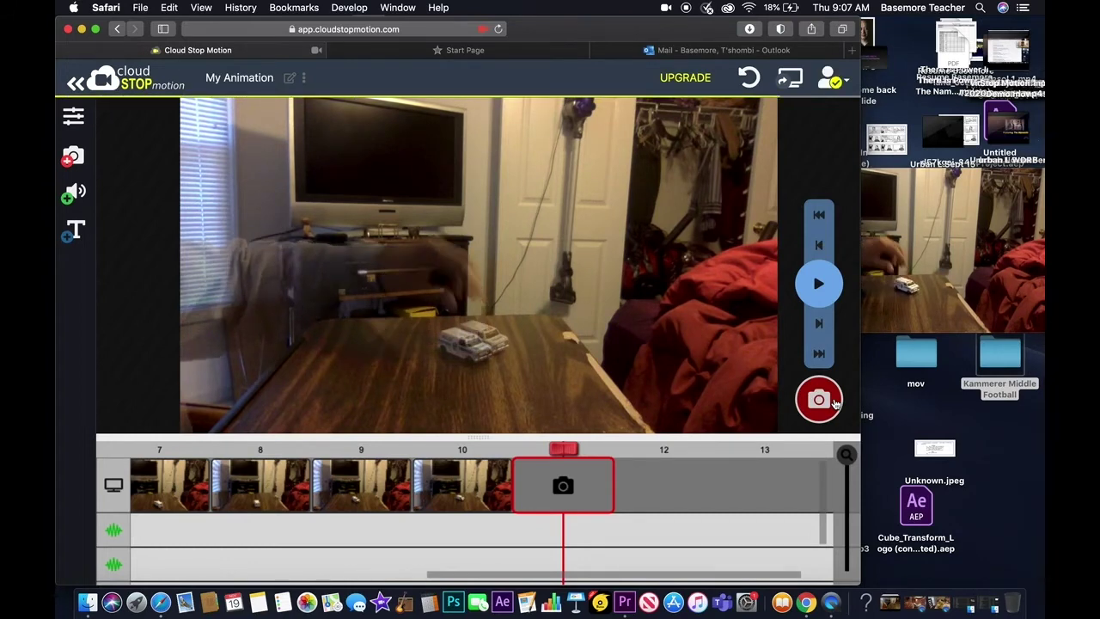
click(835, 402)
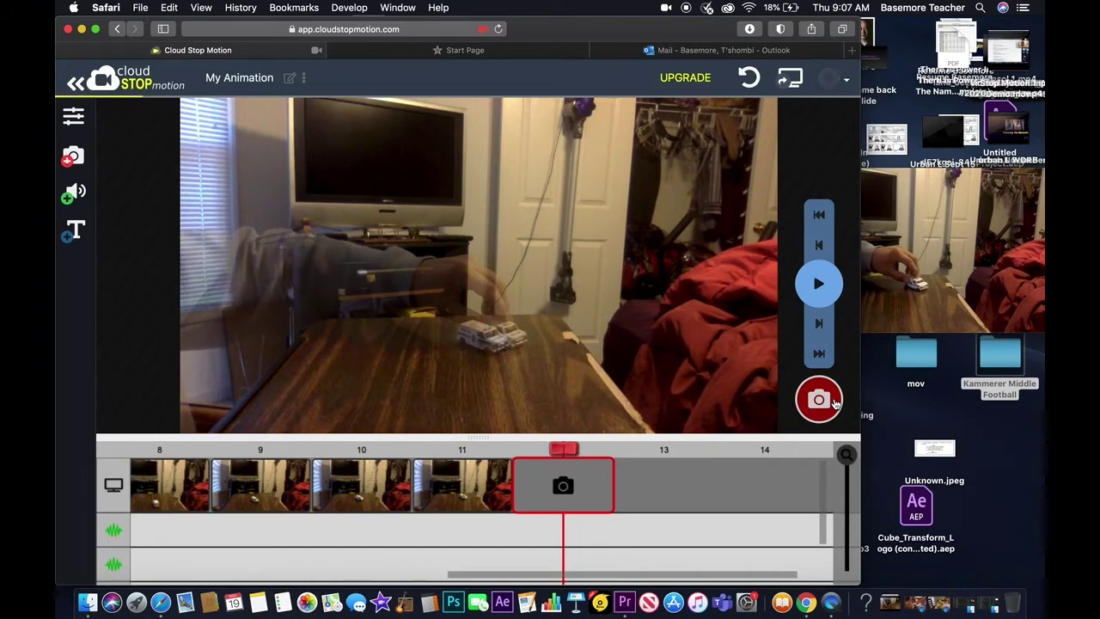
click(834, 402)
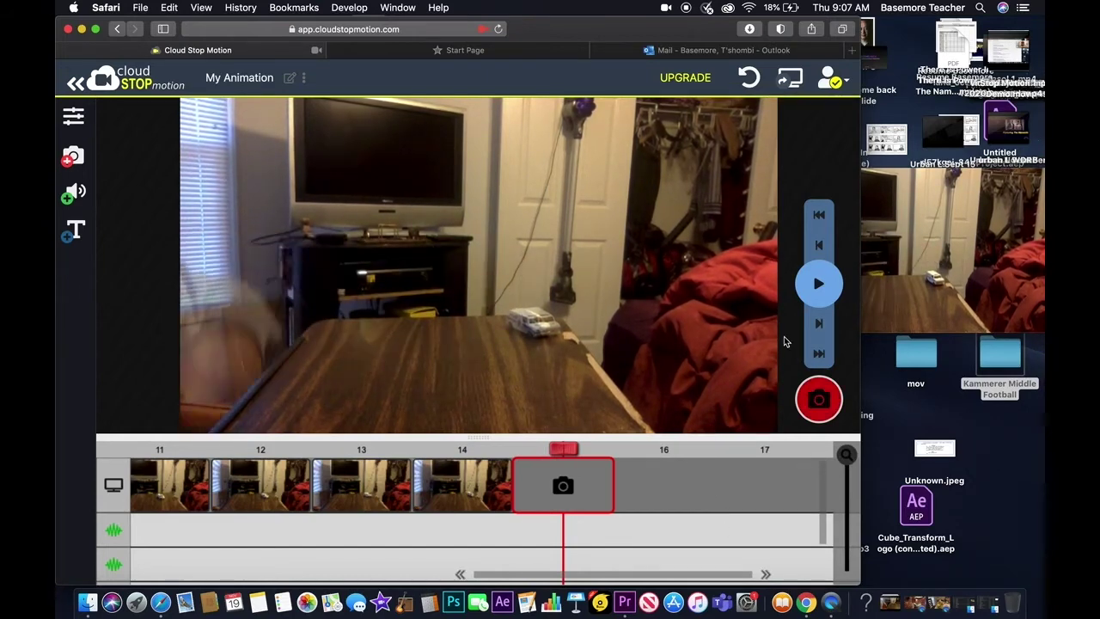
click(829, 397)
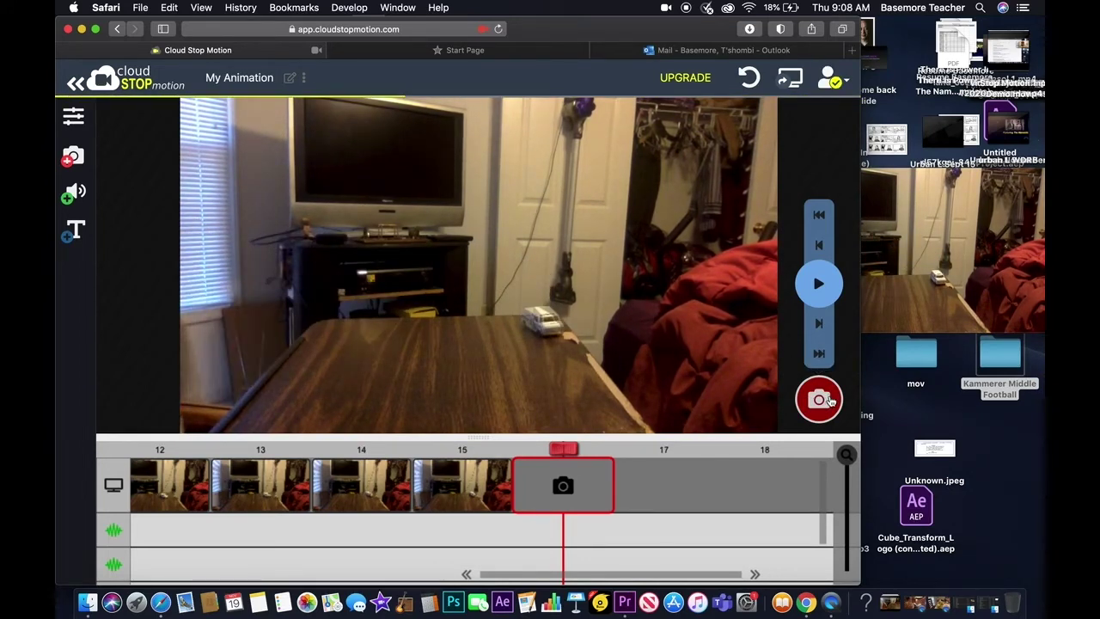
click(828, 401)
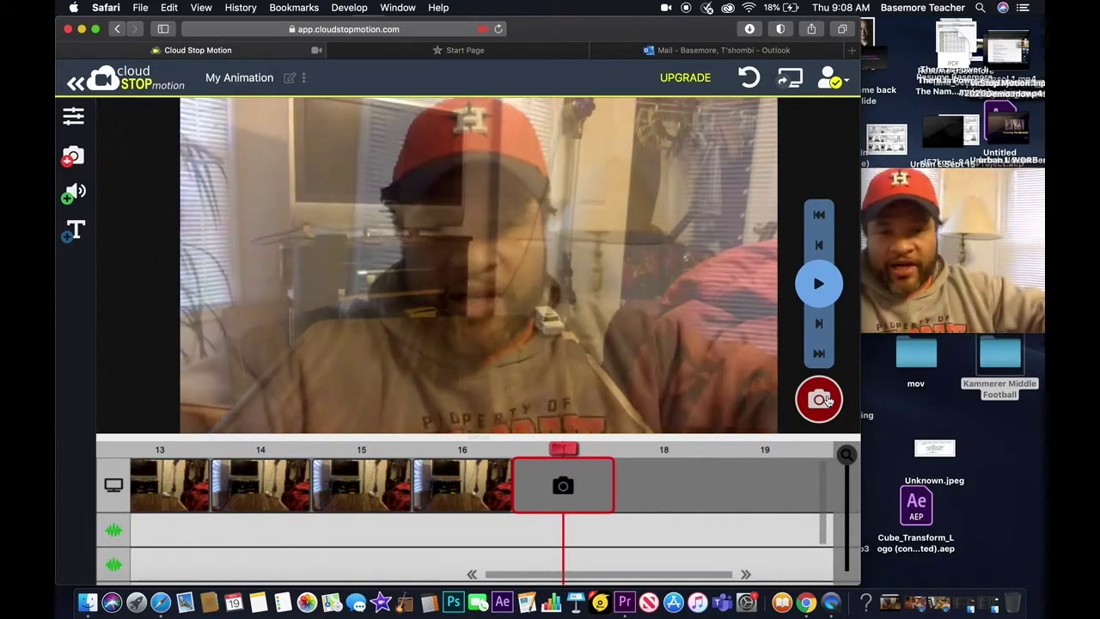
- Reopen the My Animation project from the projects page and play back the captured frames
mouse_move(918, 243)
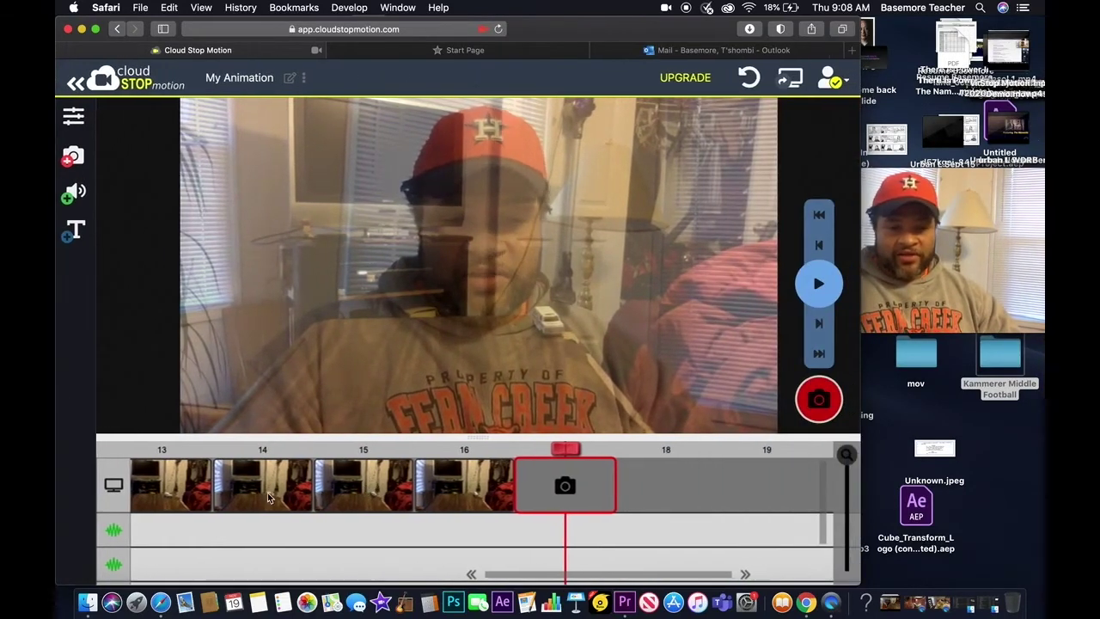
click(261, 496)
scroll(251, 494, left, 10)
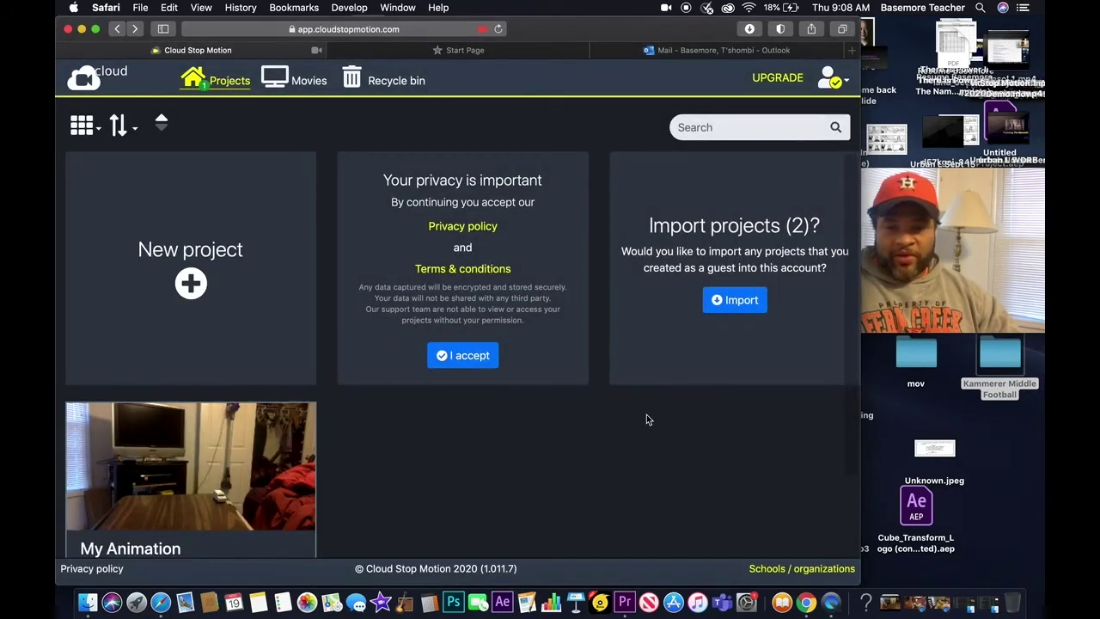
click(217, 452)
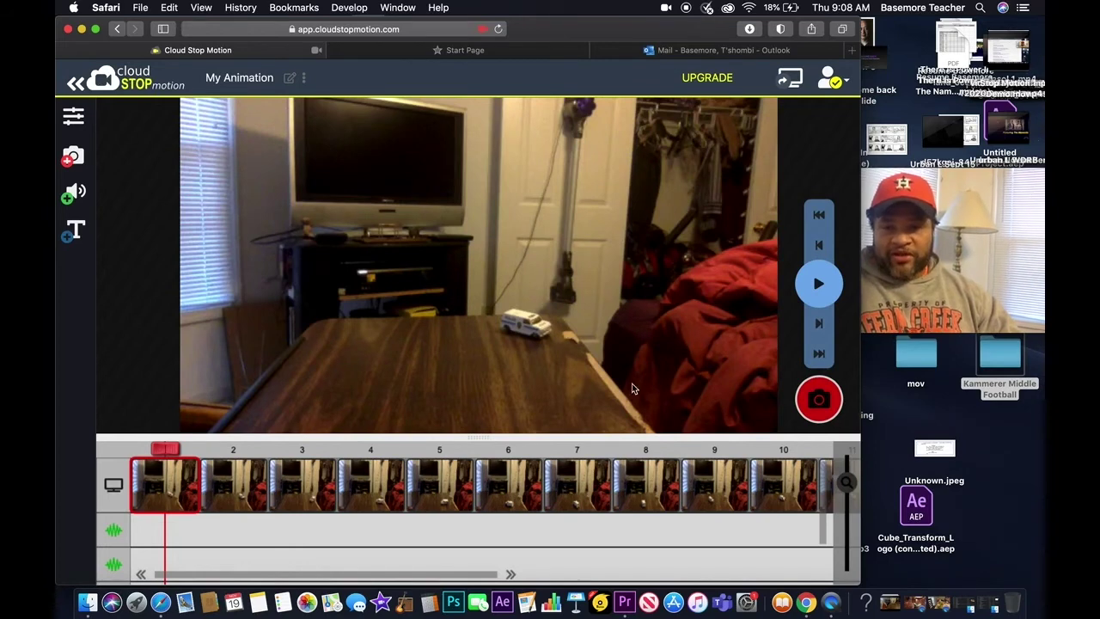
click(815, 288)
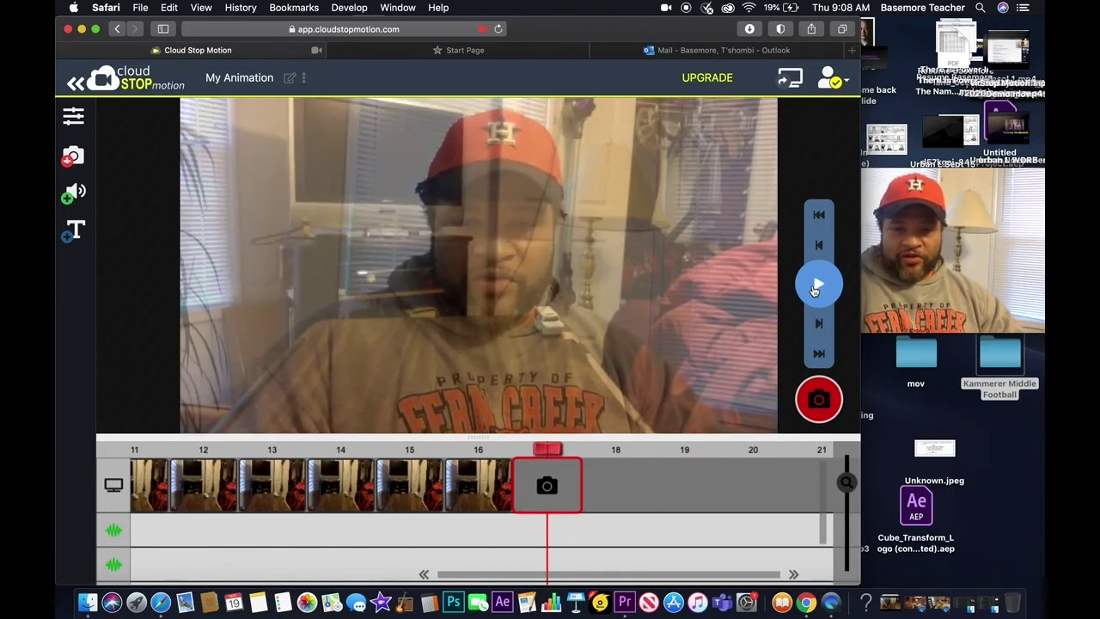
click(815, 288)
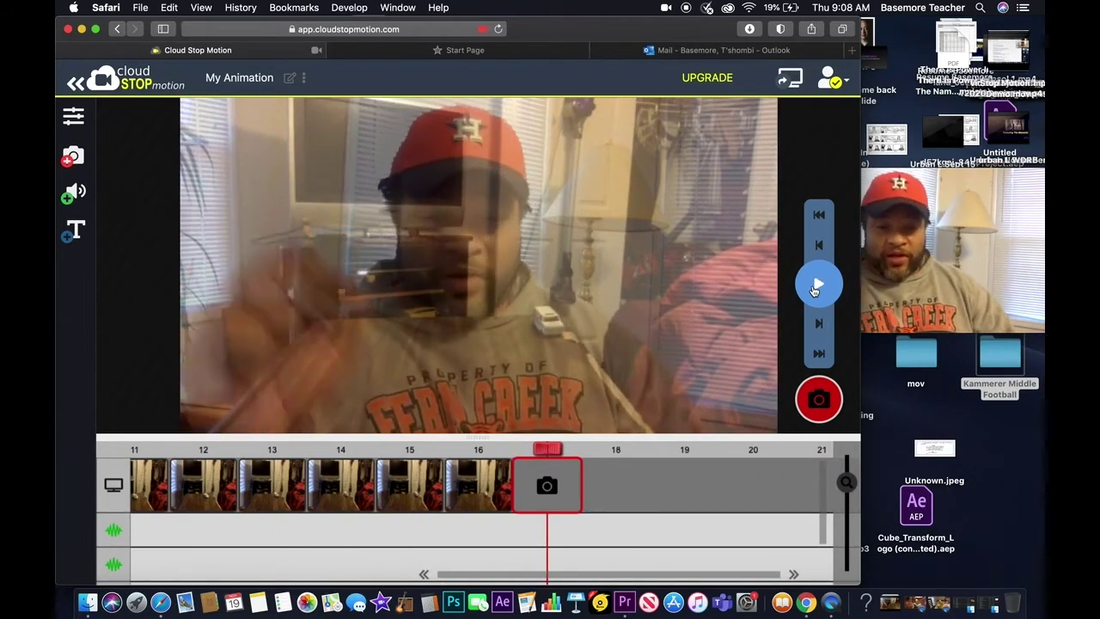
- Inspect frames 14 and 12 individually in the timeline
click(327, 479)
scroll(278, 478, left, 3)
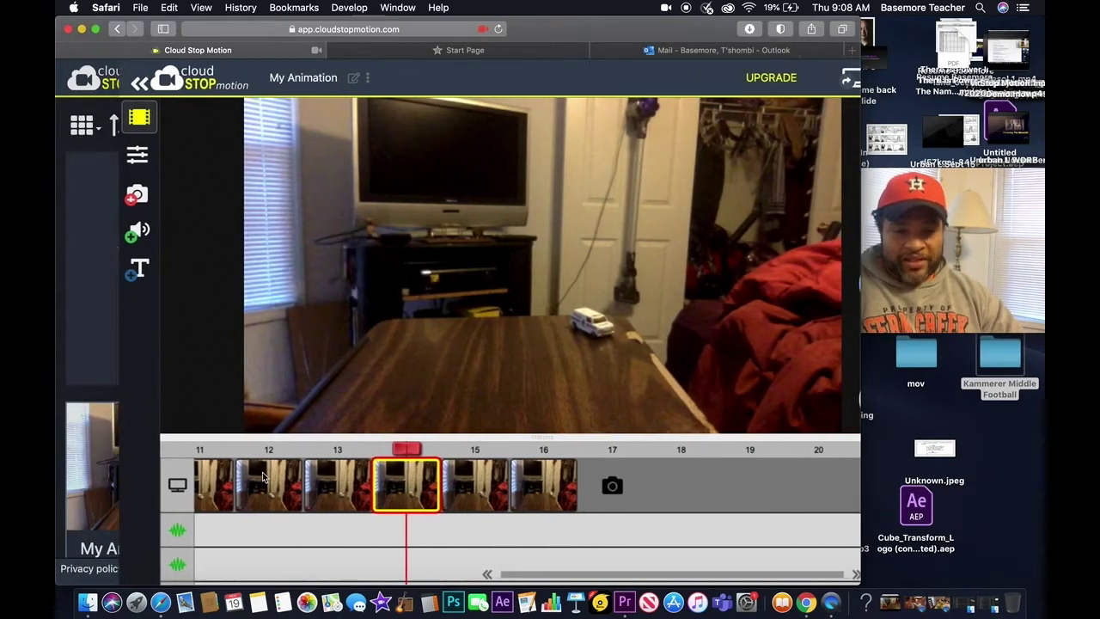
click(188, 484)
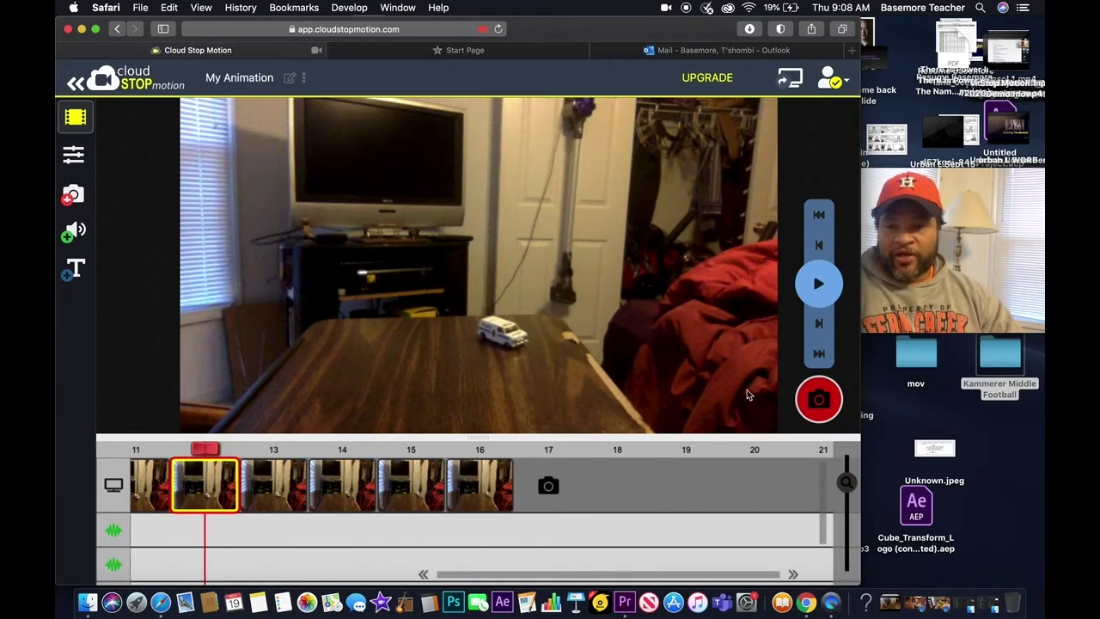
mouse_move(942, 205)
click(957, 187)
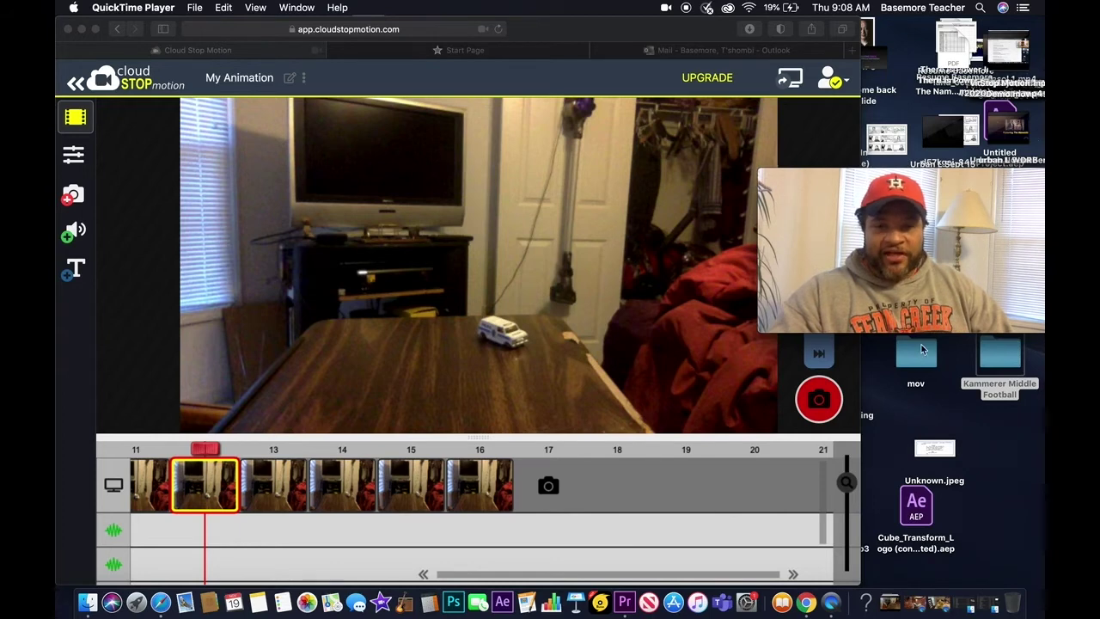
mouse_move(872, 203)
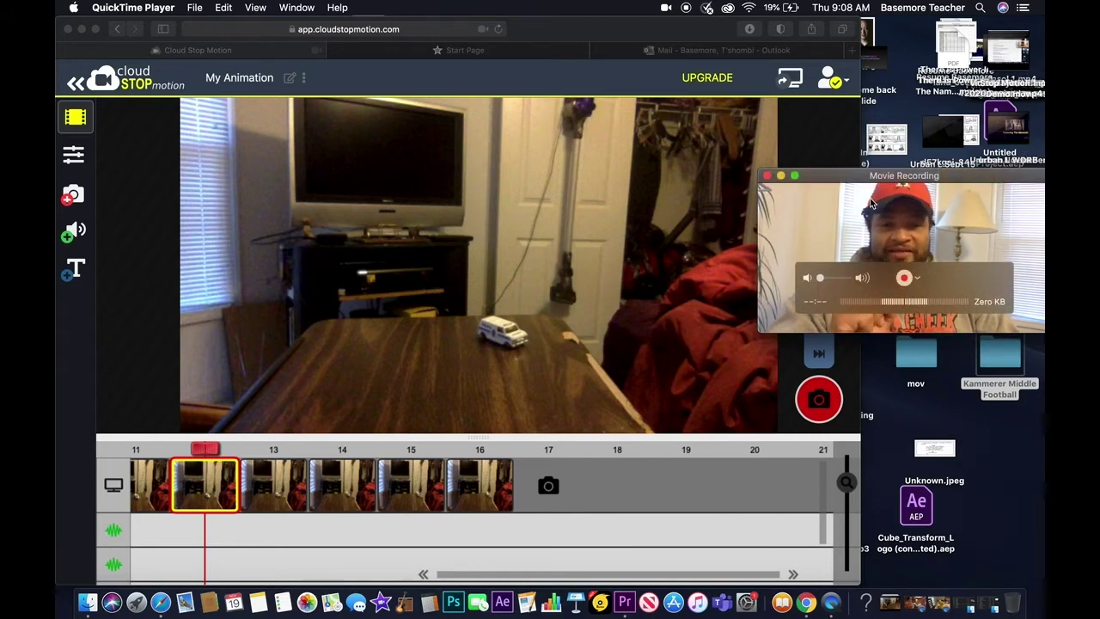
click(648, 80)
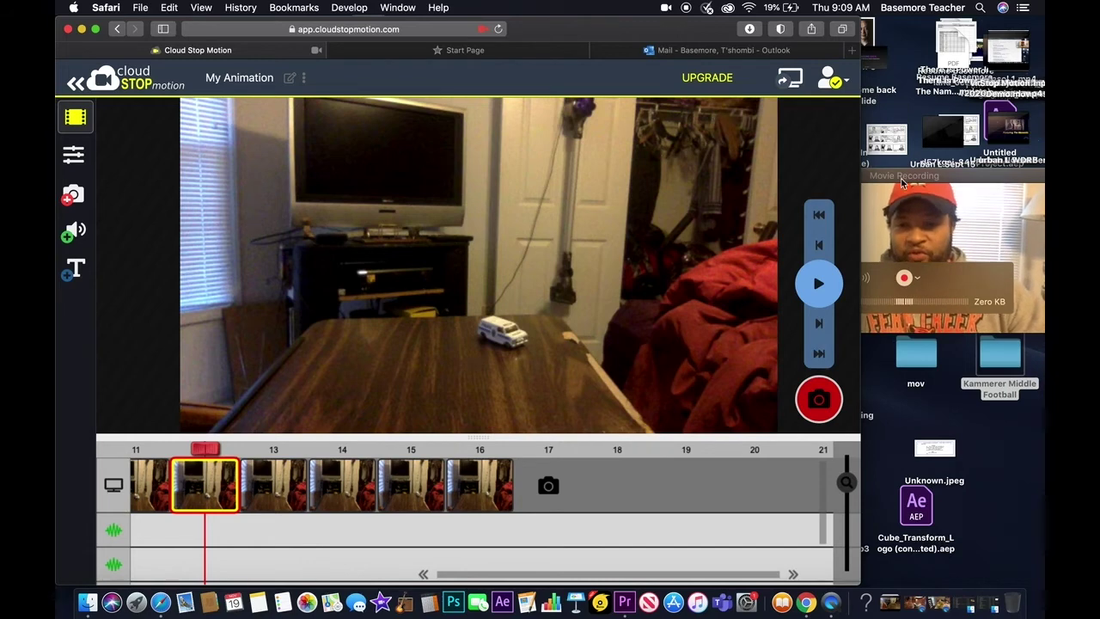
click(919, 206)
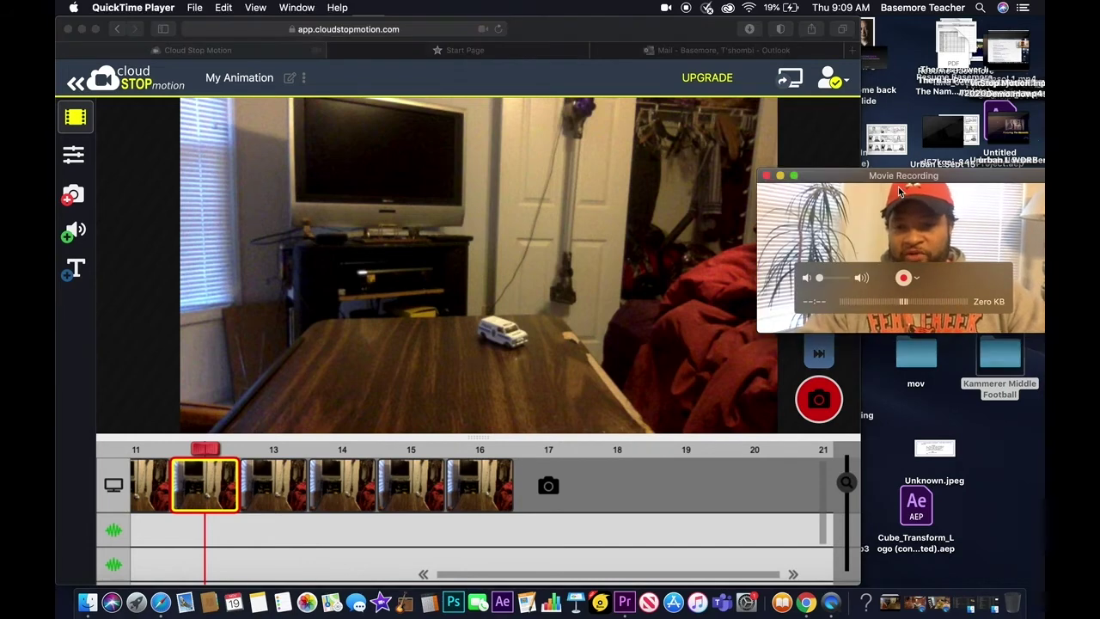
- Export the film to an MP4 file with the filename 30 Sec Animation
click(786, 90)
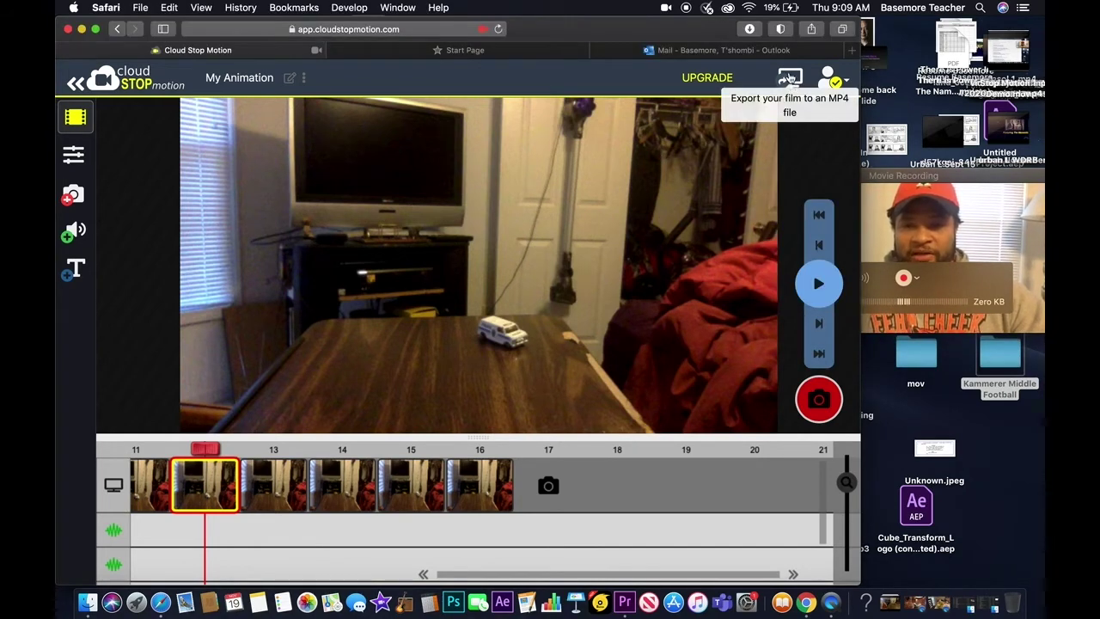
click(791, 78)
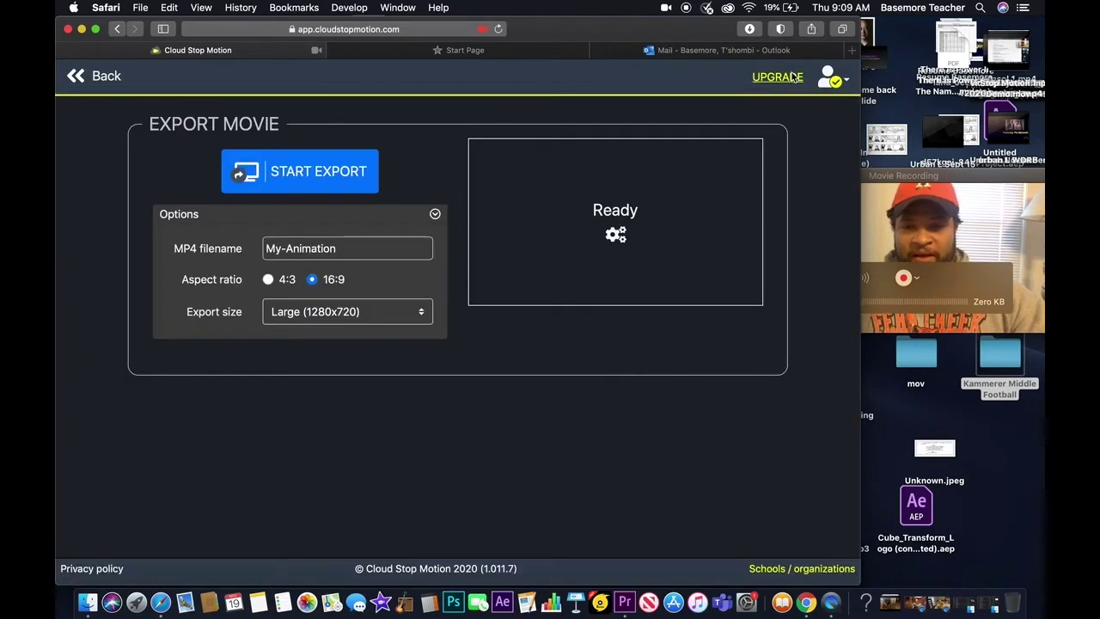
double_click(348, 251)
triple_click(348, 251)
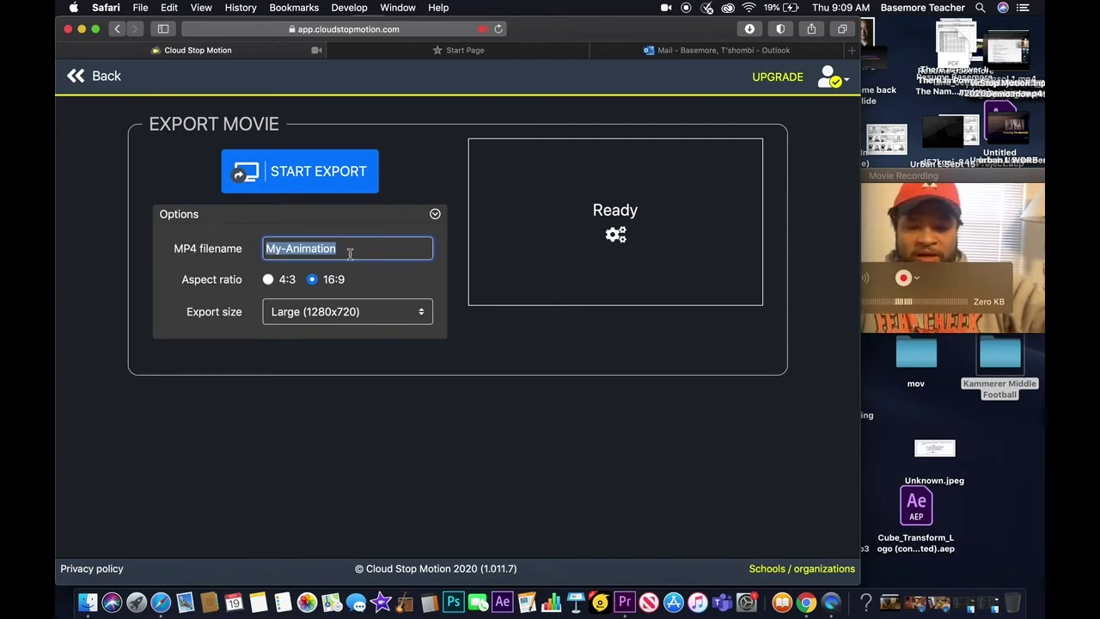
text(30 Se)
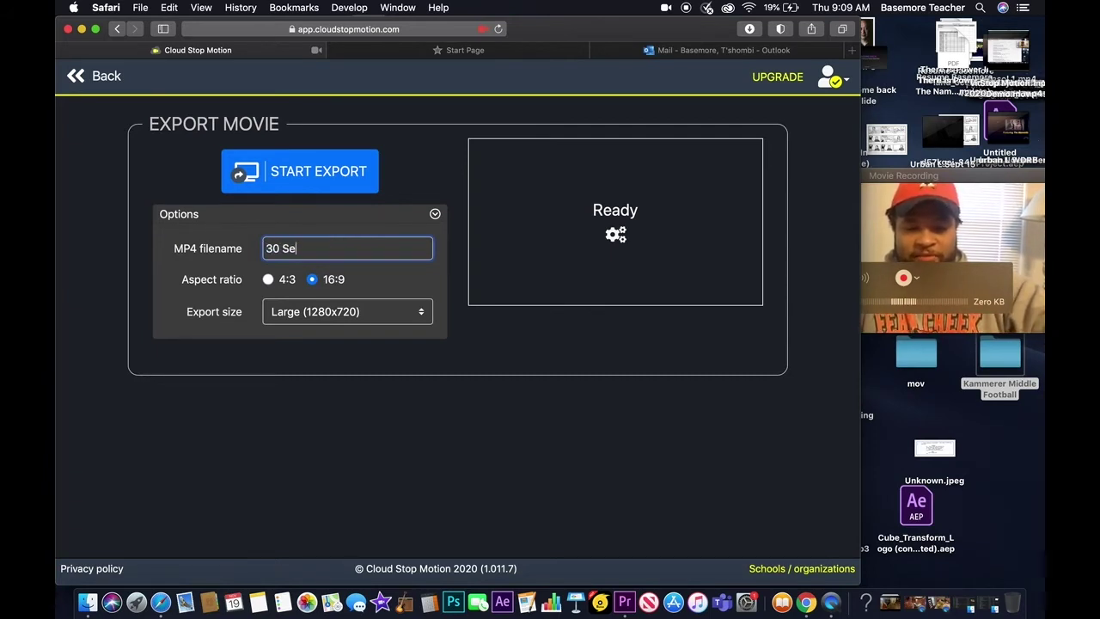
text(c An)
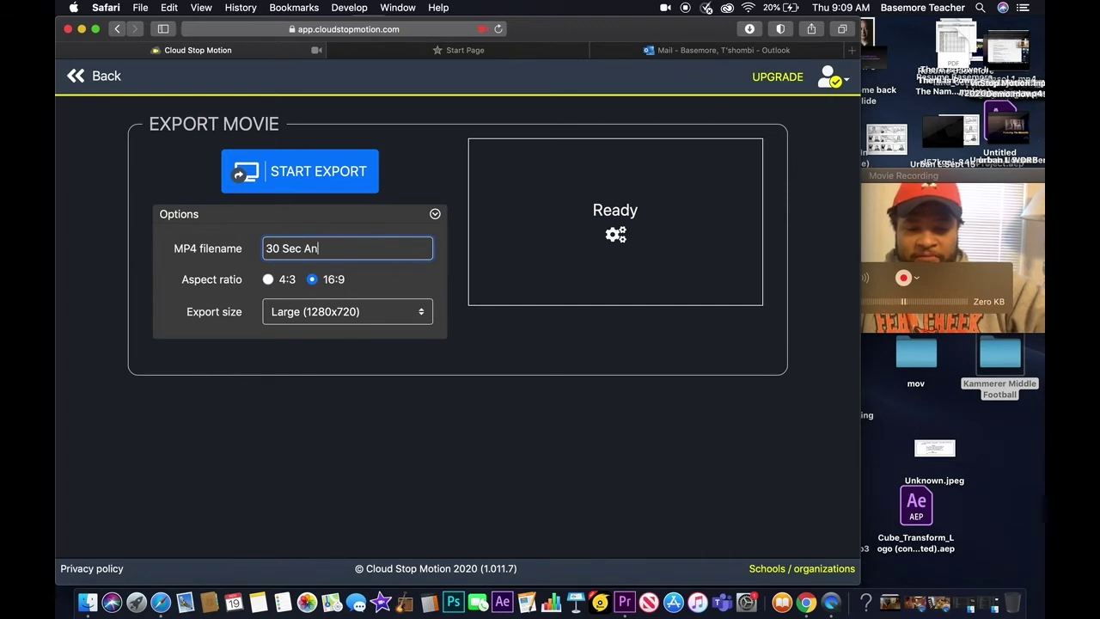
text(imation)
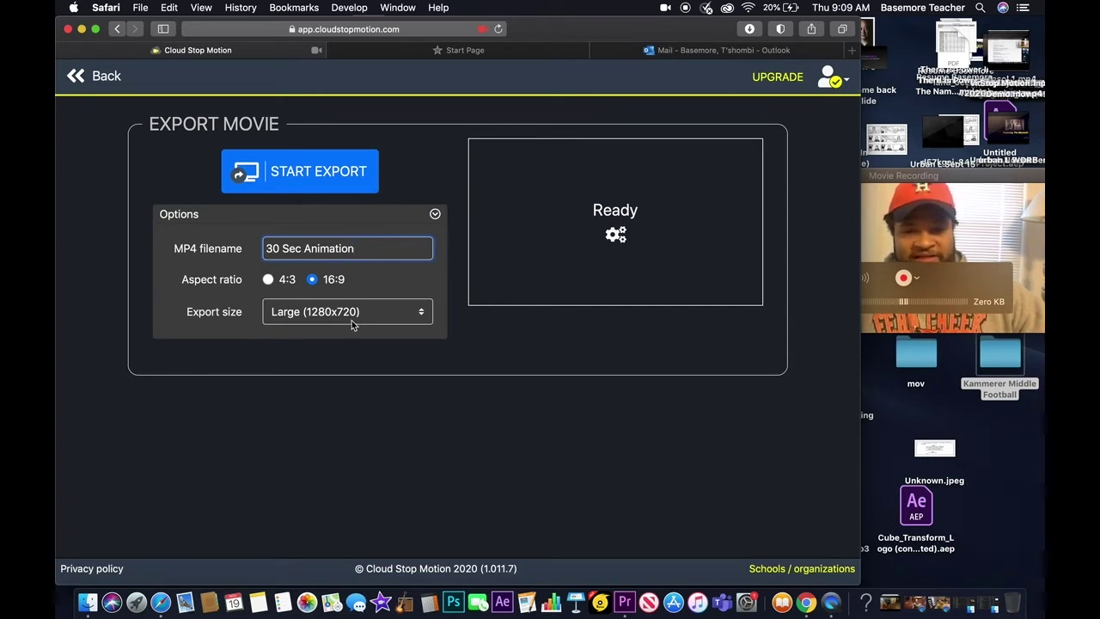
click(290, 171)
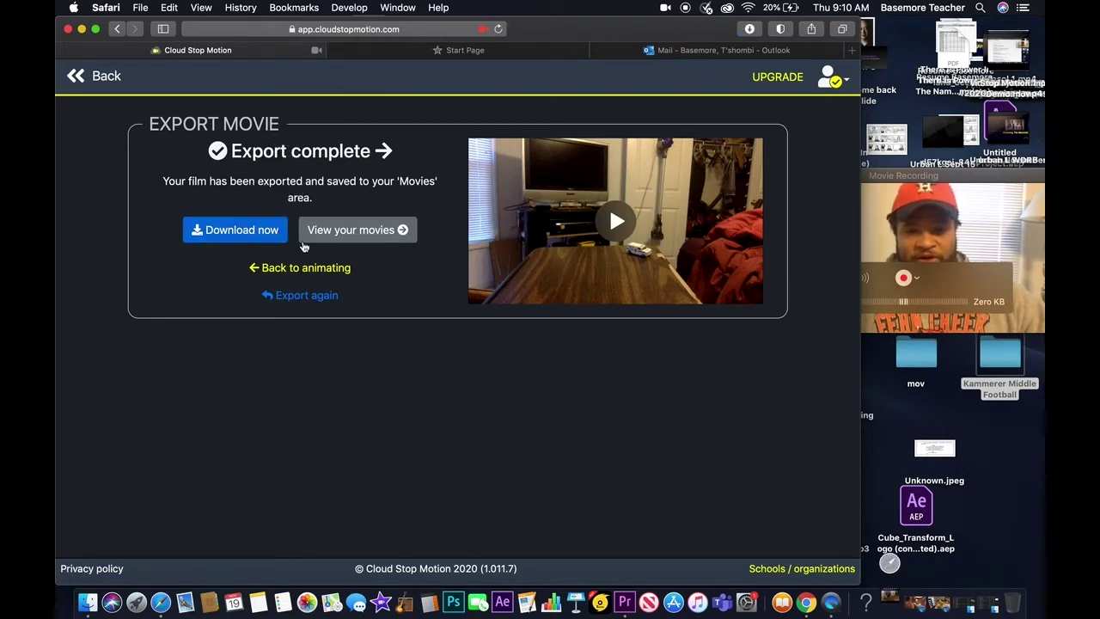
- Look for the exported movie among the downloaded files and open the Kammerer Middle Football folder on the desktop
click(890, 604)
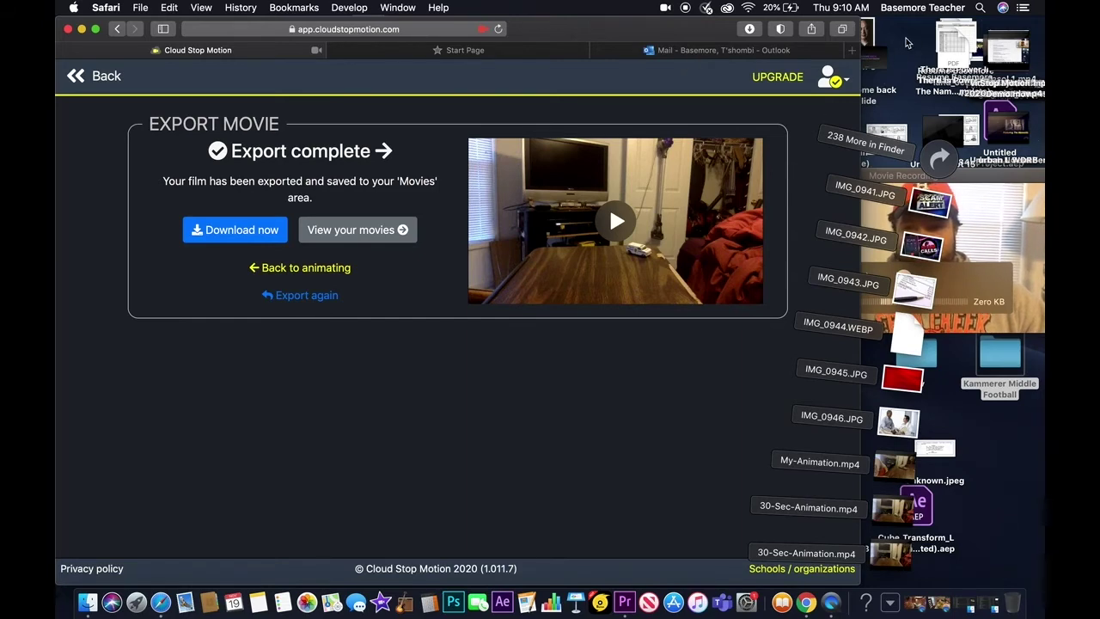
click(1009, 355)
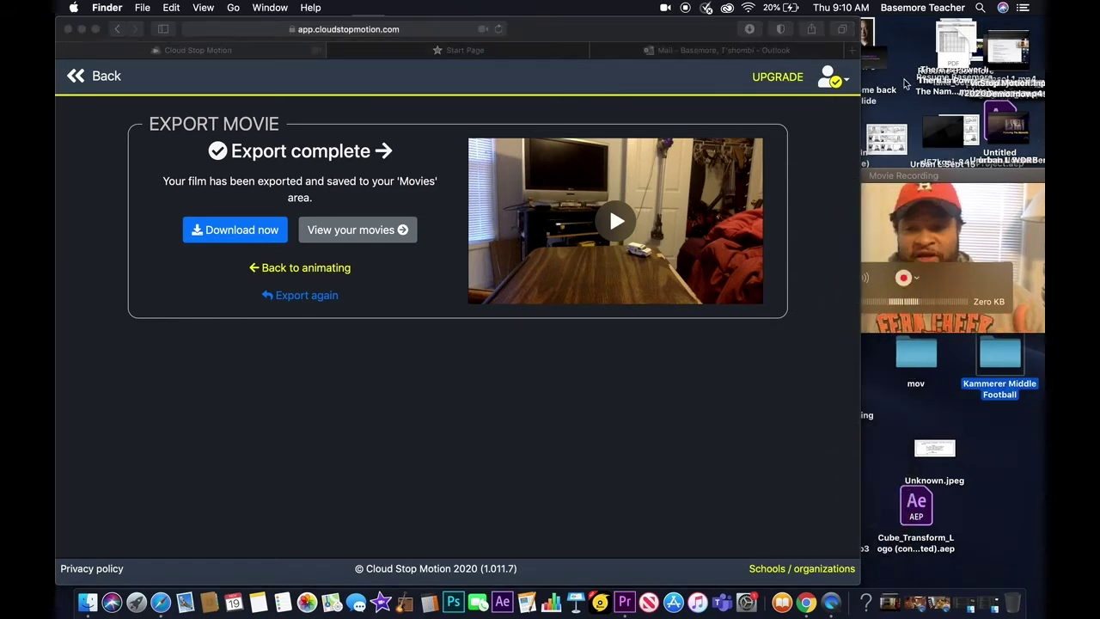
double_click(1009, 355)
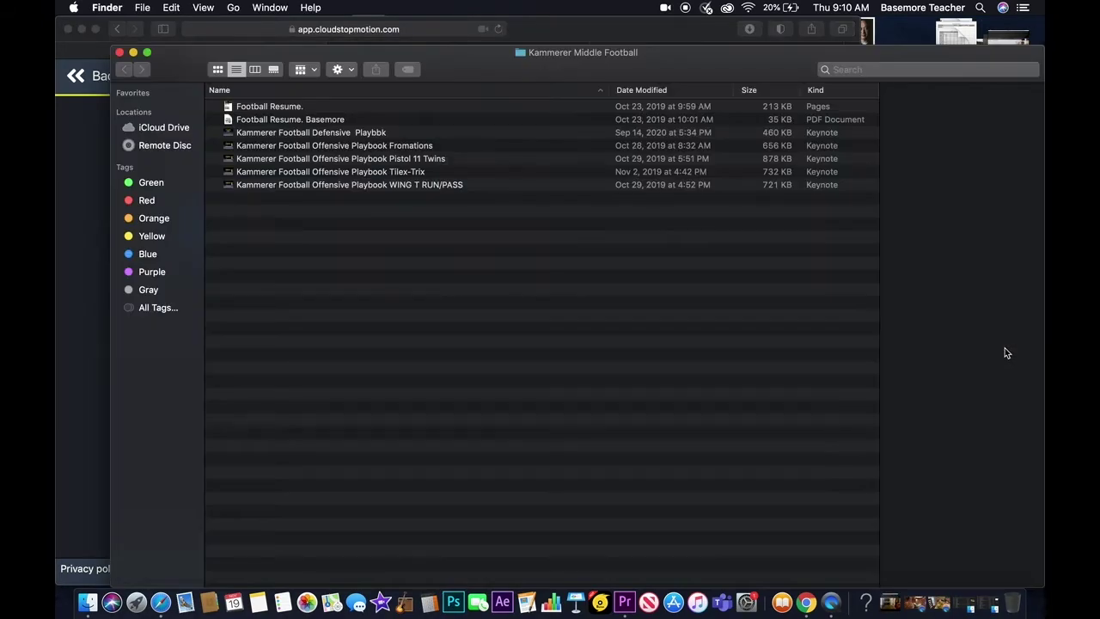
- Open 30-Sec-Animation.mp4 from the Downloads folder in QuickTime Player, play it and scrub back through the movie
click(236, 9)
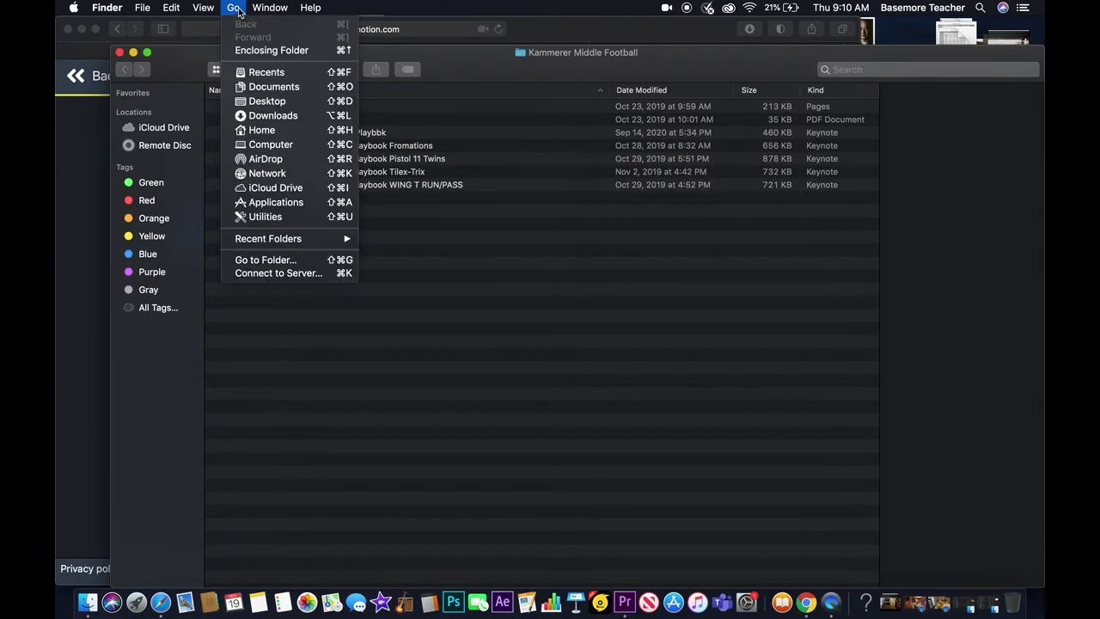
click(253, 118)
click(274, 108)
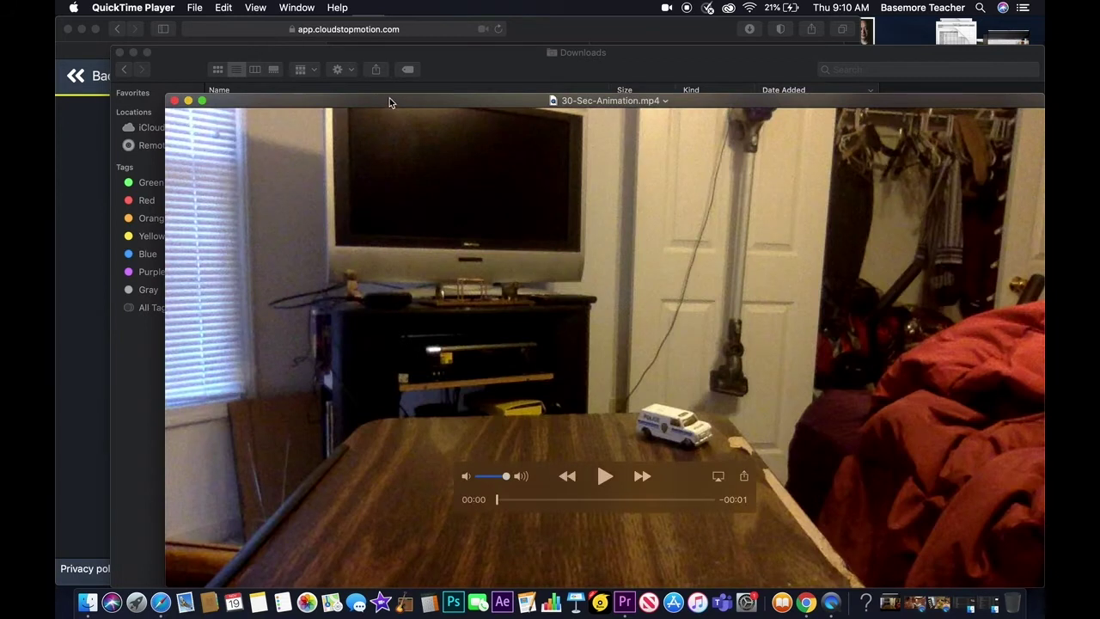
drag(389, 102, 317, 38)
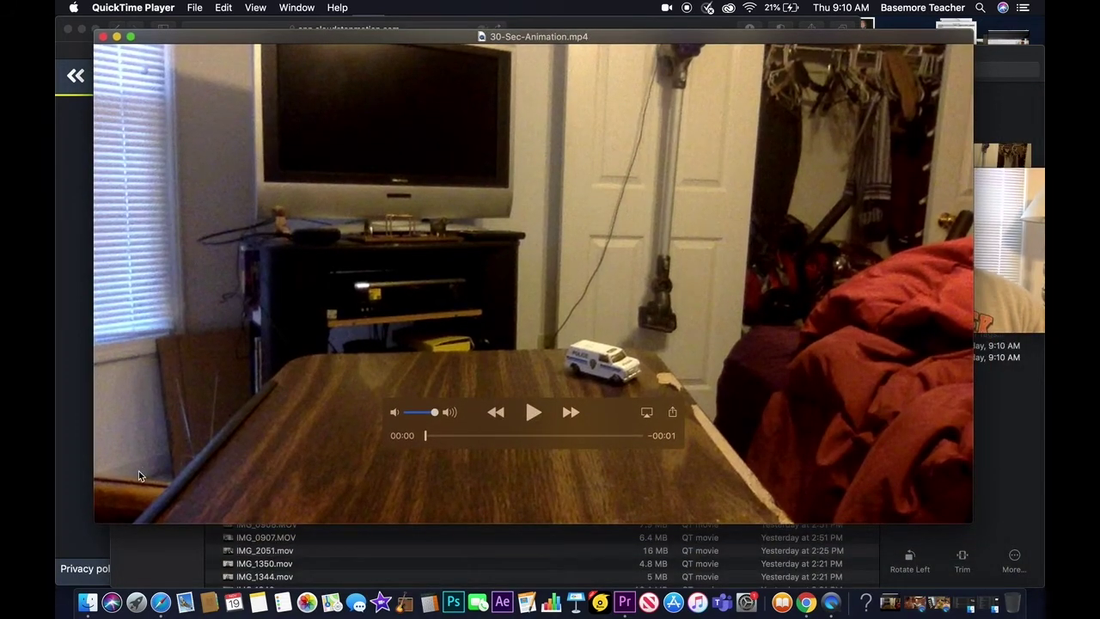
click(533, 413)
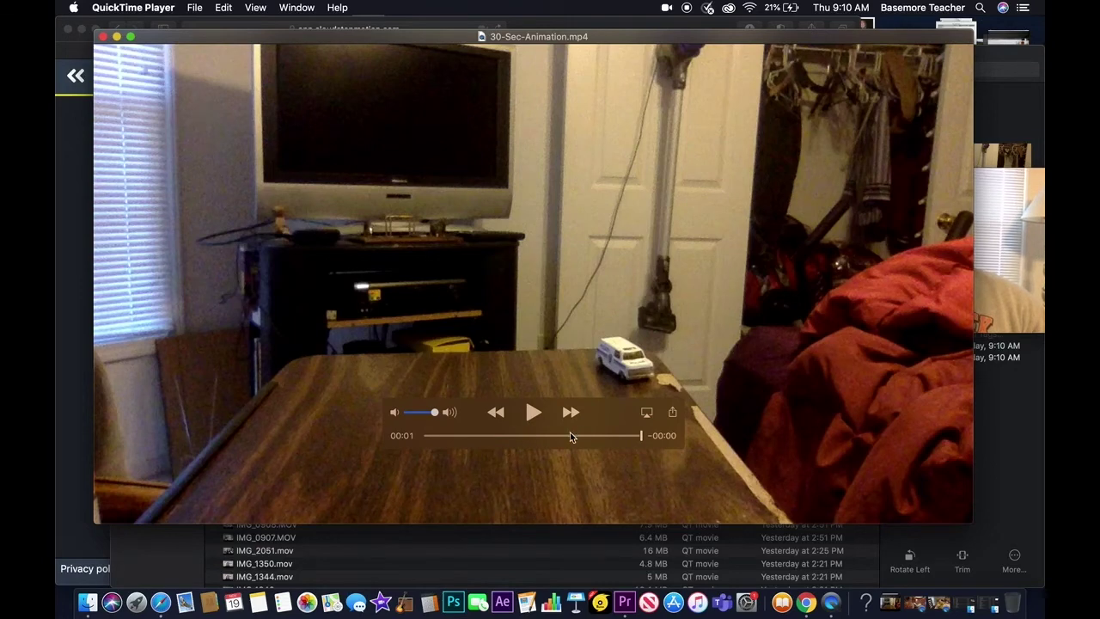
drag(570, 434, 434, 436)
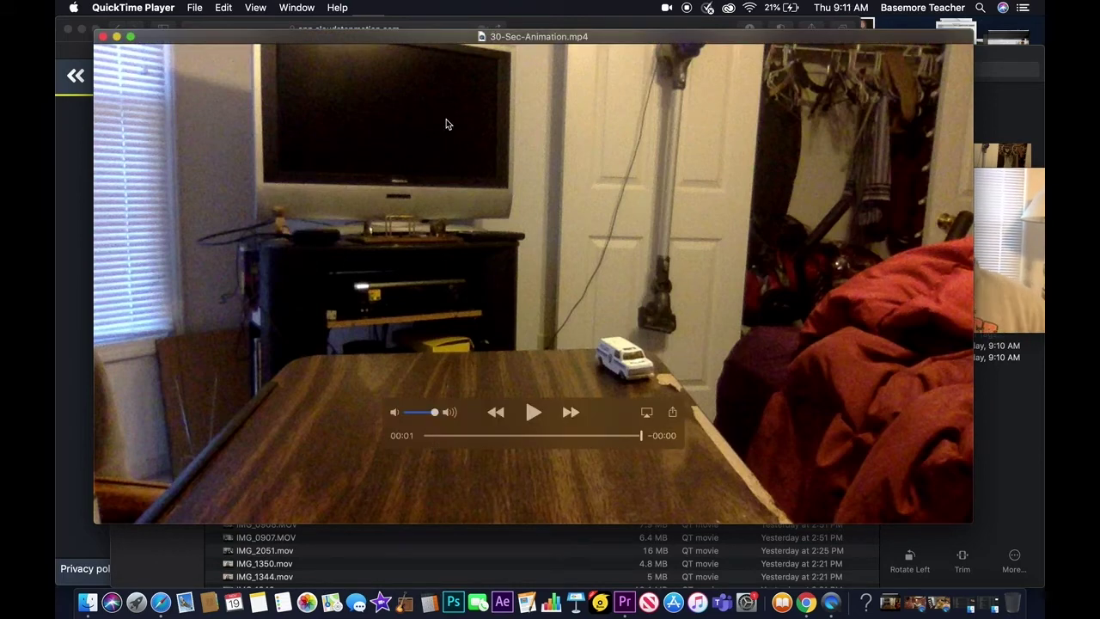
- Close the exported movie and the Downloads folder window
click(976, 191)
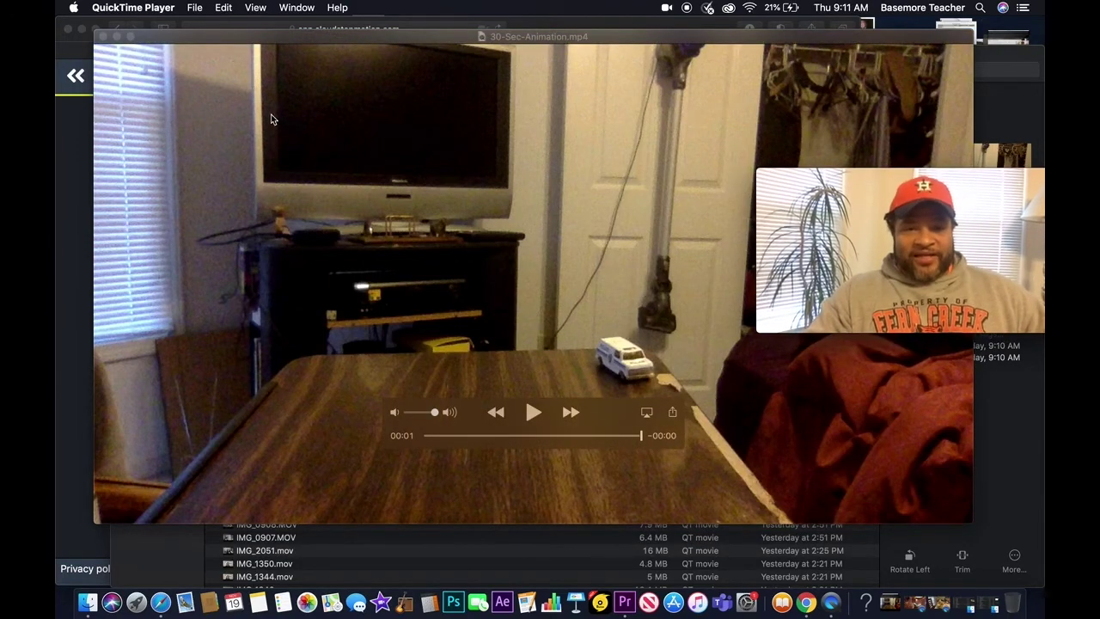
click(103, 37)
click(121, 52)
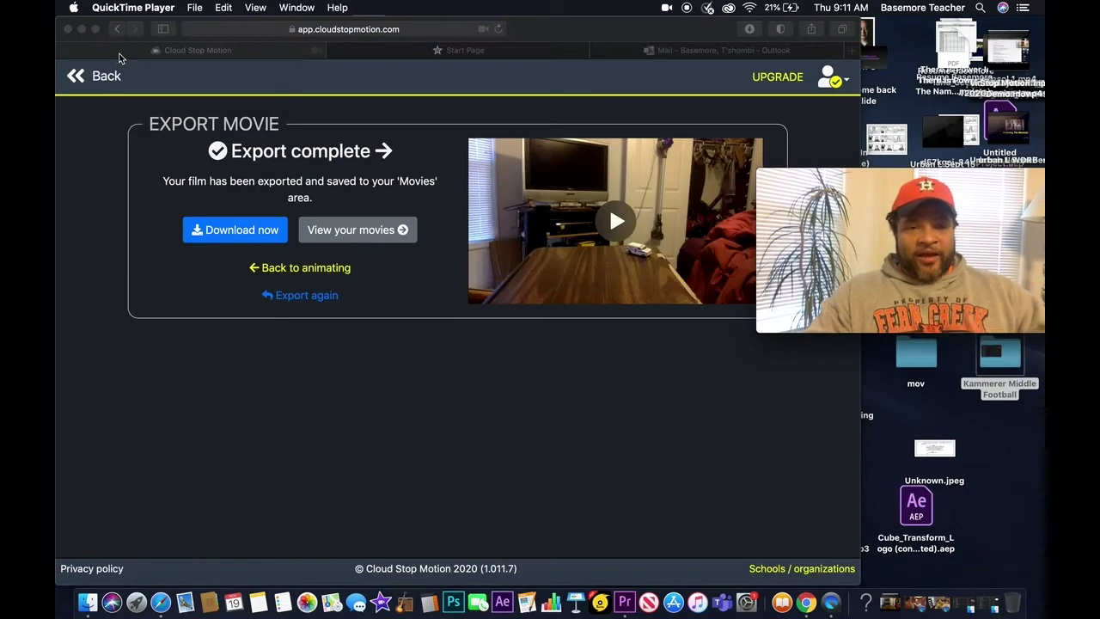
- Switch to Safari and return from the Export Movie page to the My Animation editor
click(435, 387)
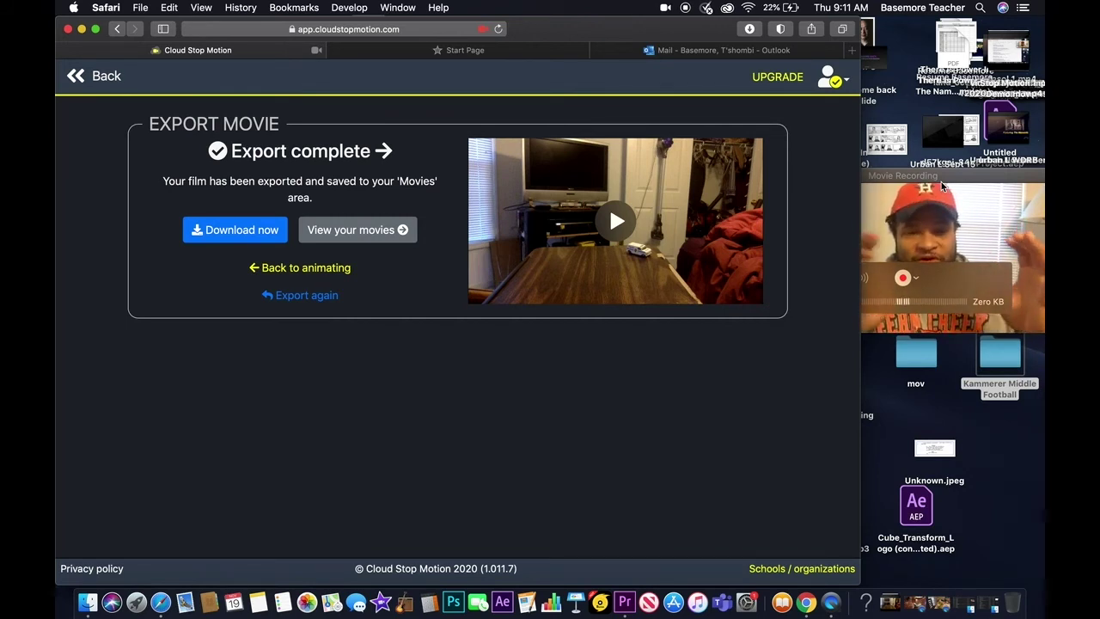
click(879, 210)
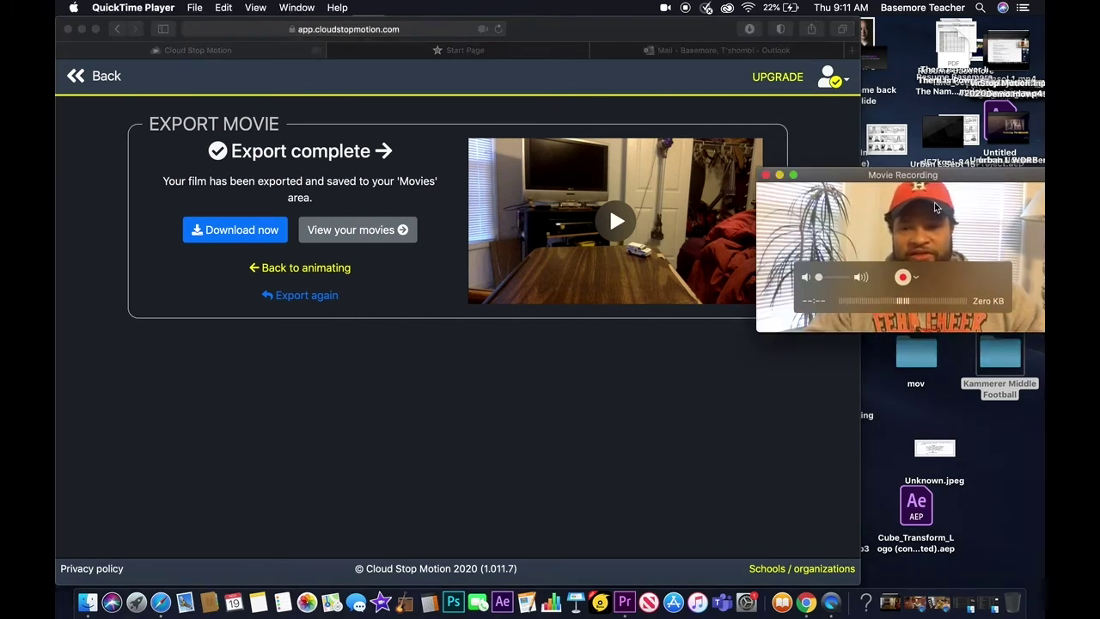
click(459, 420)
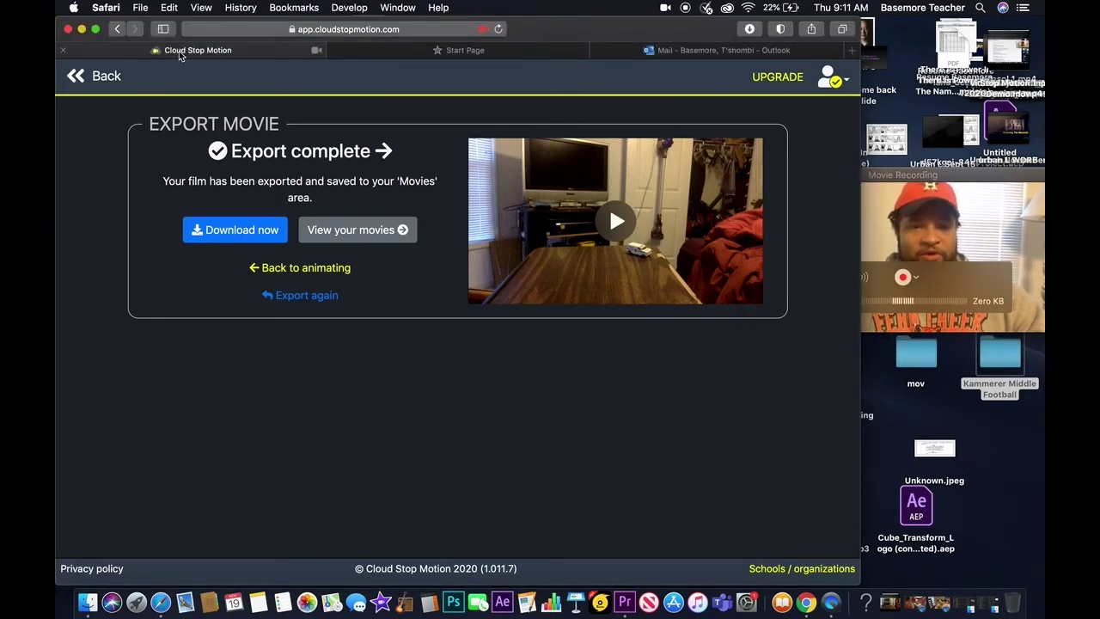
click(119, 30)
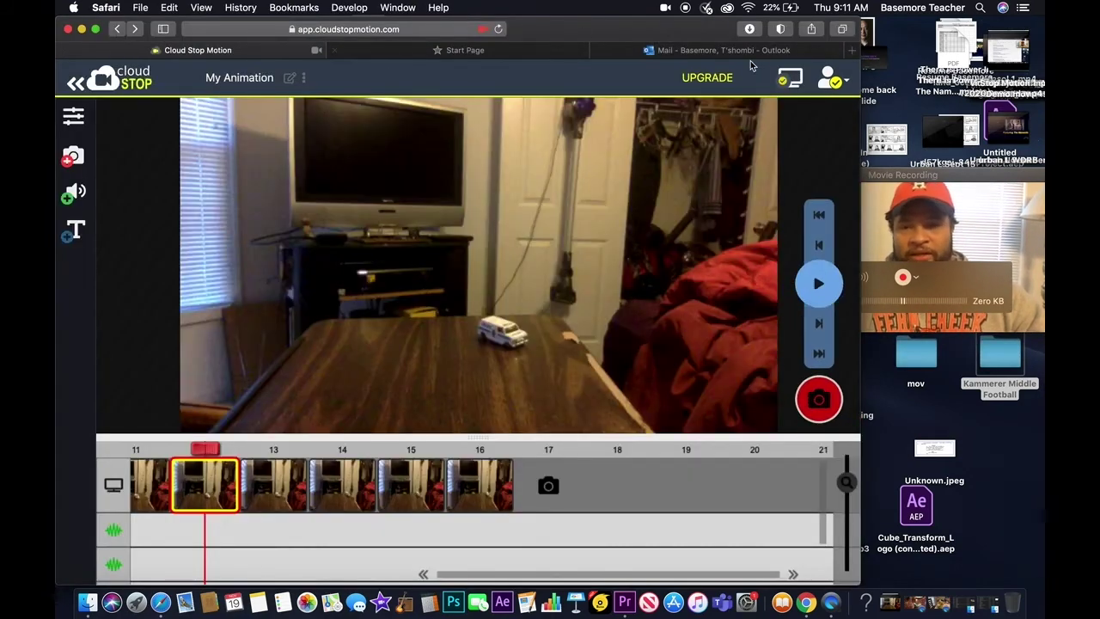
- Open youtube.com in a new browser tab
click(851, 50)
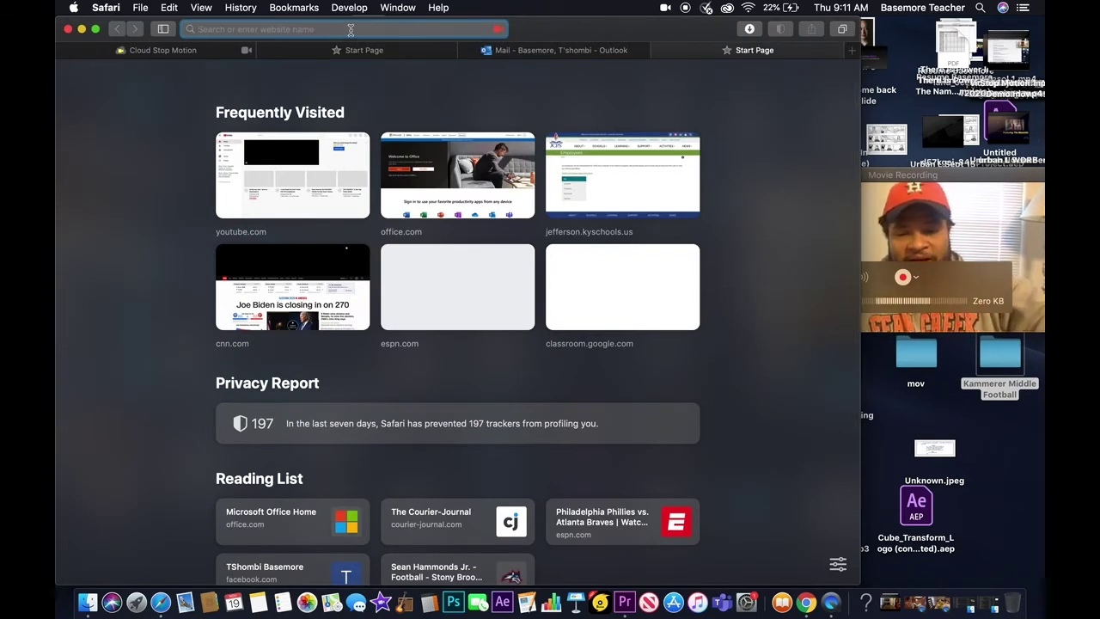
text(youtube.com)
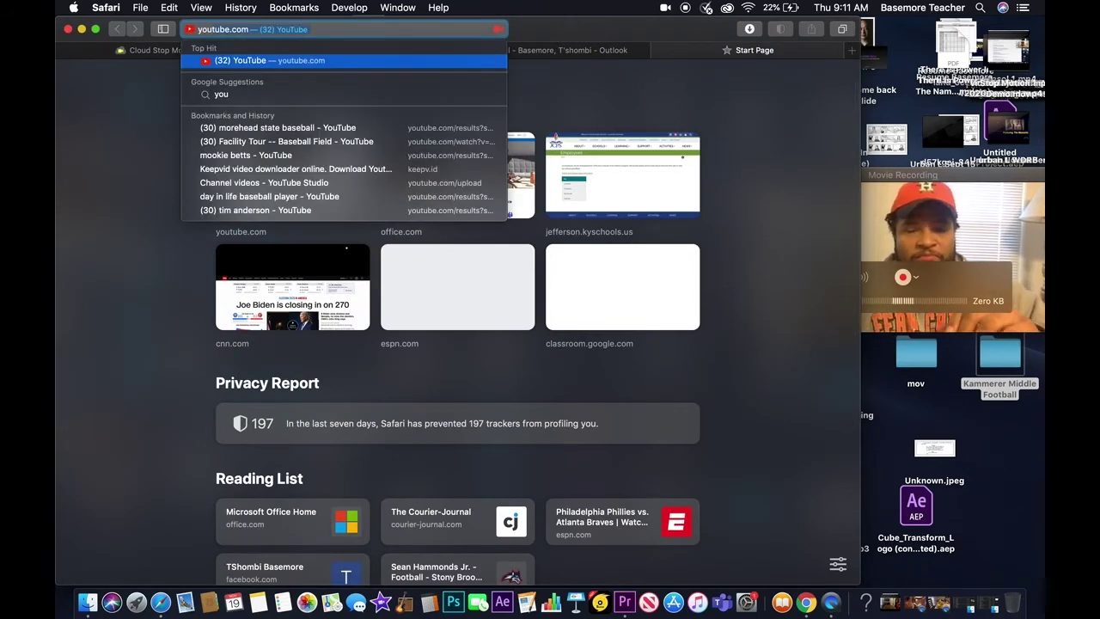
key(Return)
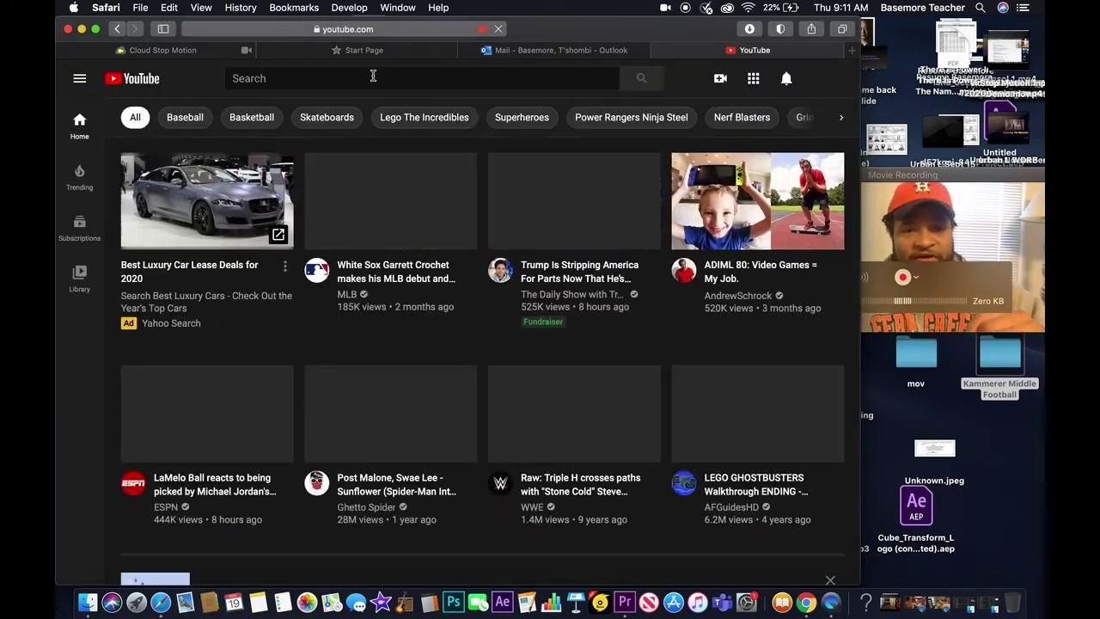
- Search YouTube for "stop animation app iphone"
text(stu)
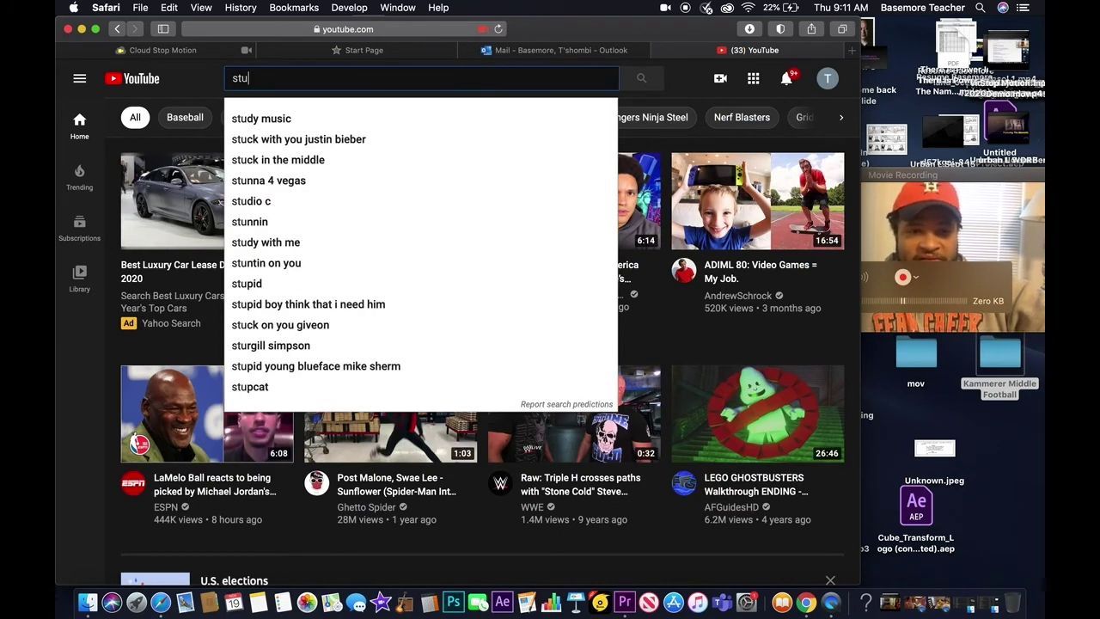
key(BackSpace)
text(op)
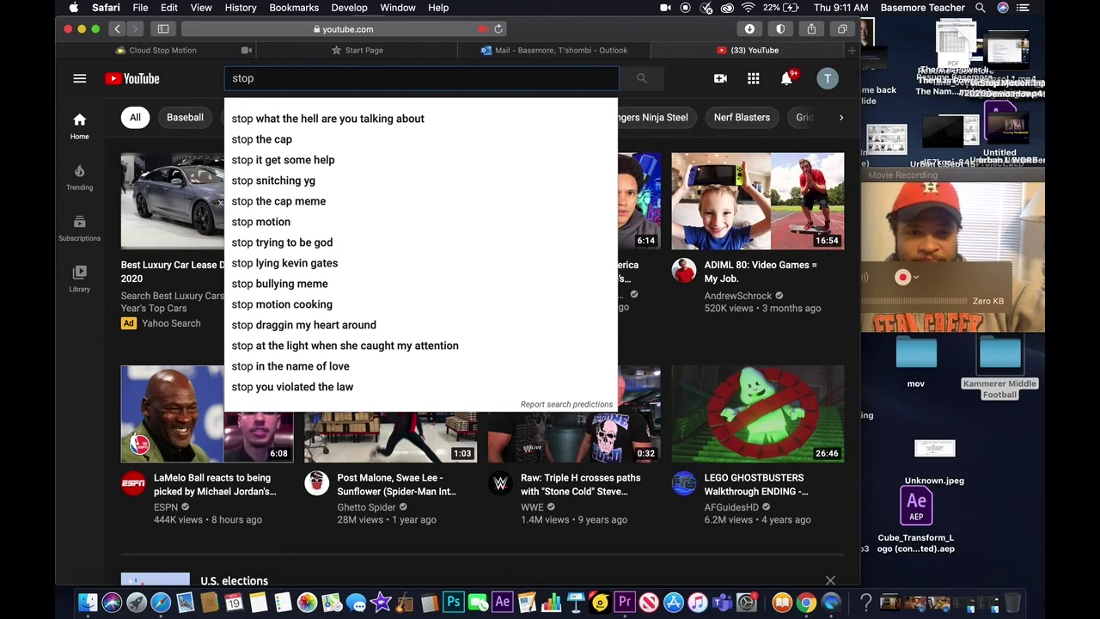
text( animati)
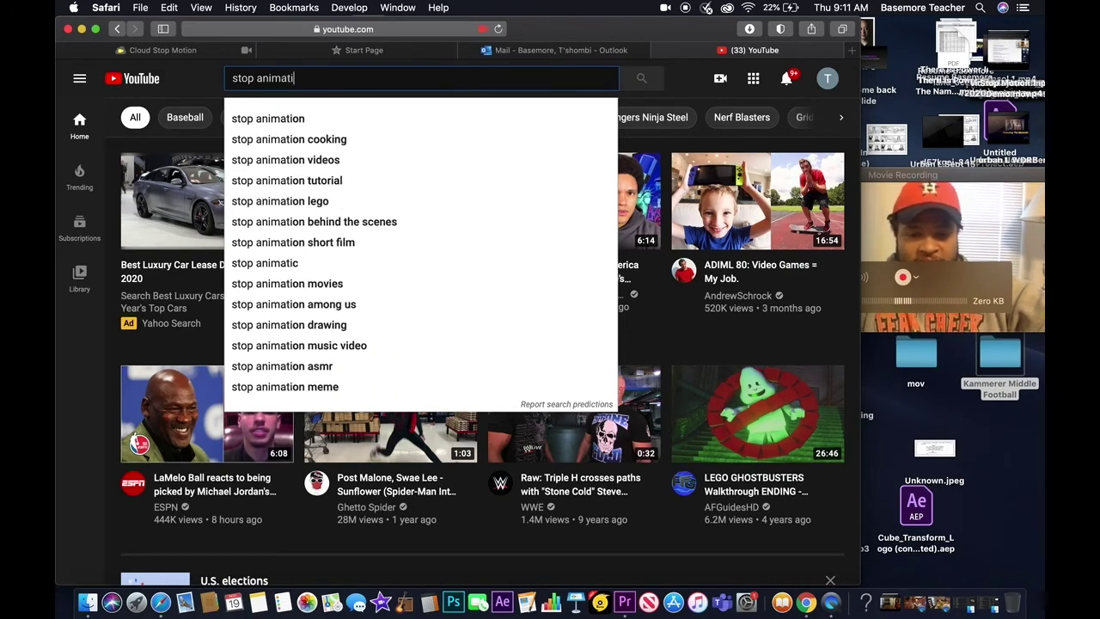
text(on app )
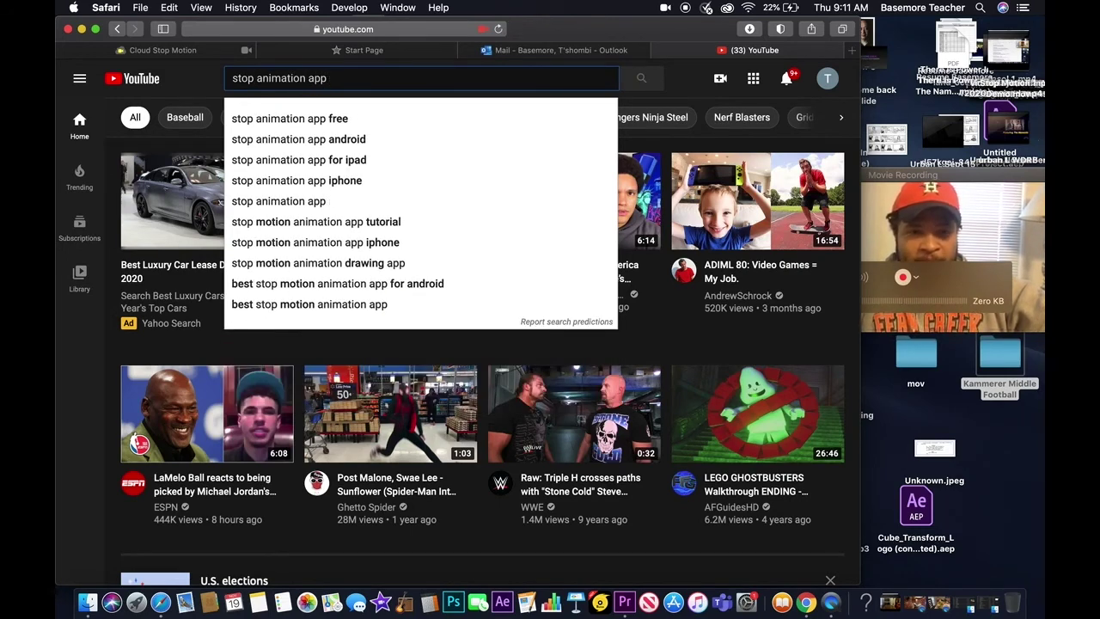
text( i)
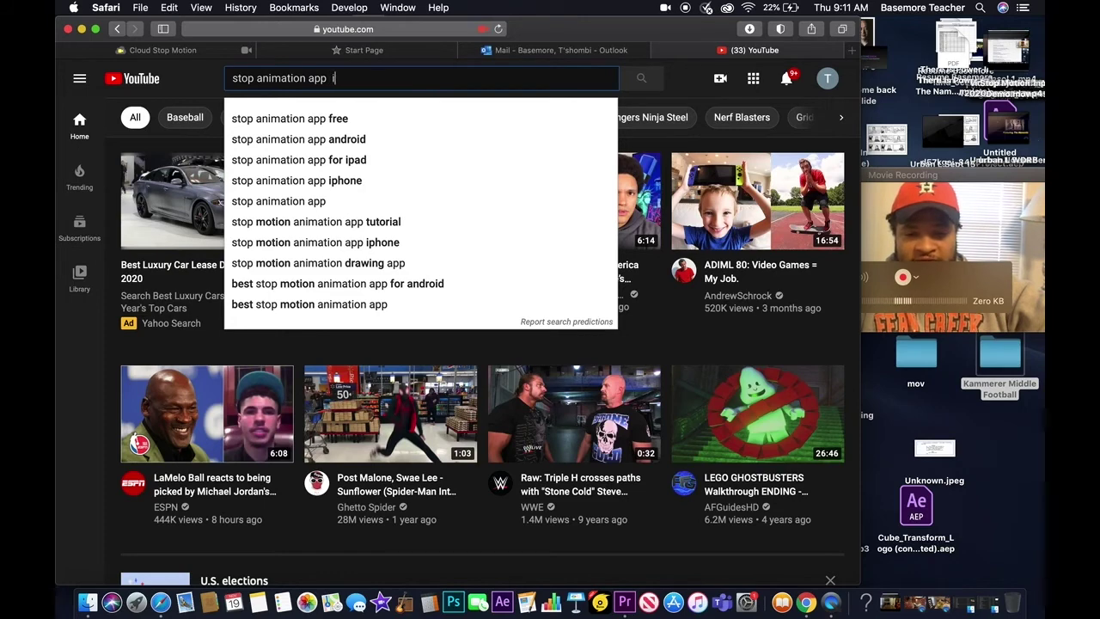
text(phone)
key(Return)
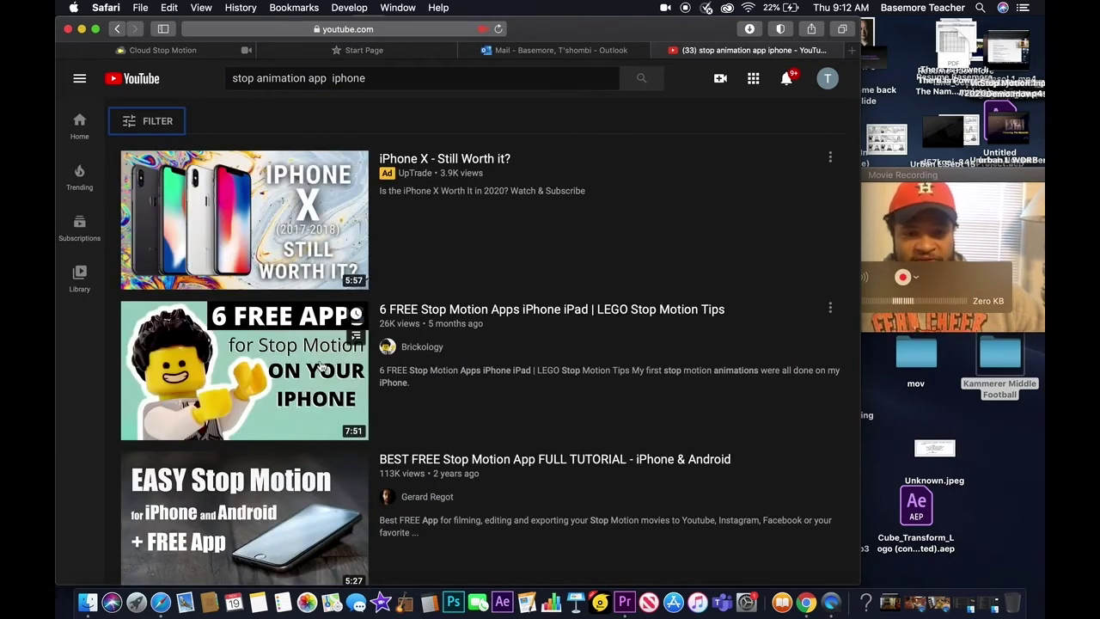
- Open the video "How To Make STOP MOTION Videos On Your Smartphone (Android and iPhone)" from the results and mute it
scroll(435, 401, down, 5)
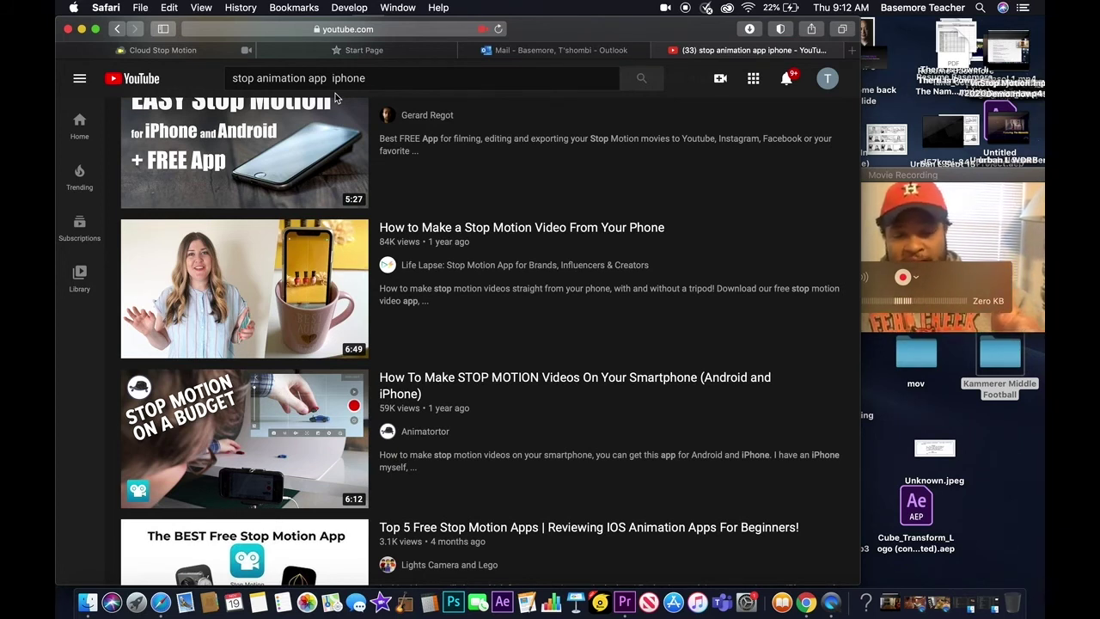
mouse_move(317, 430)
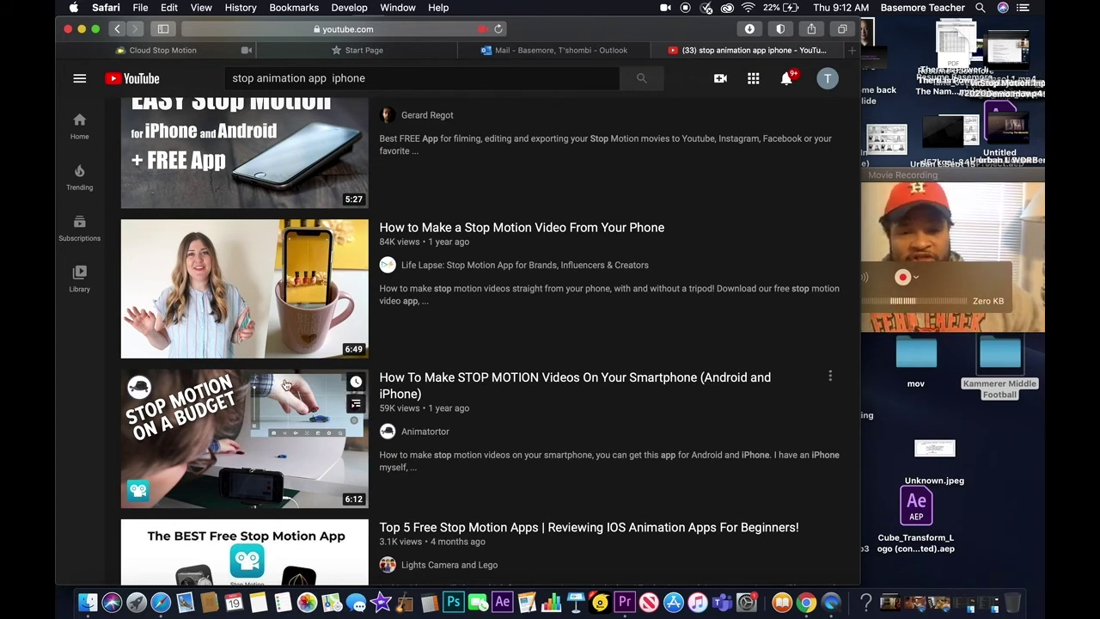
click(314, 419)
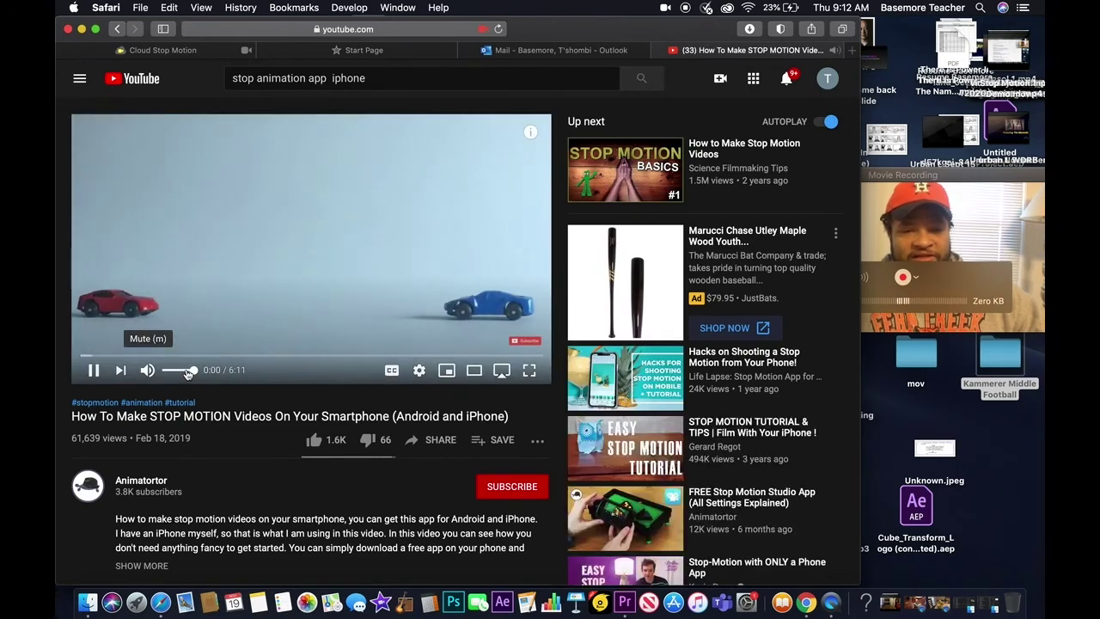
click(148, 370)
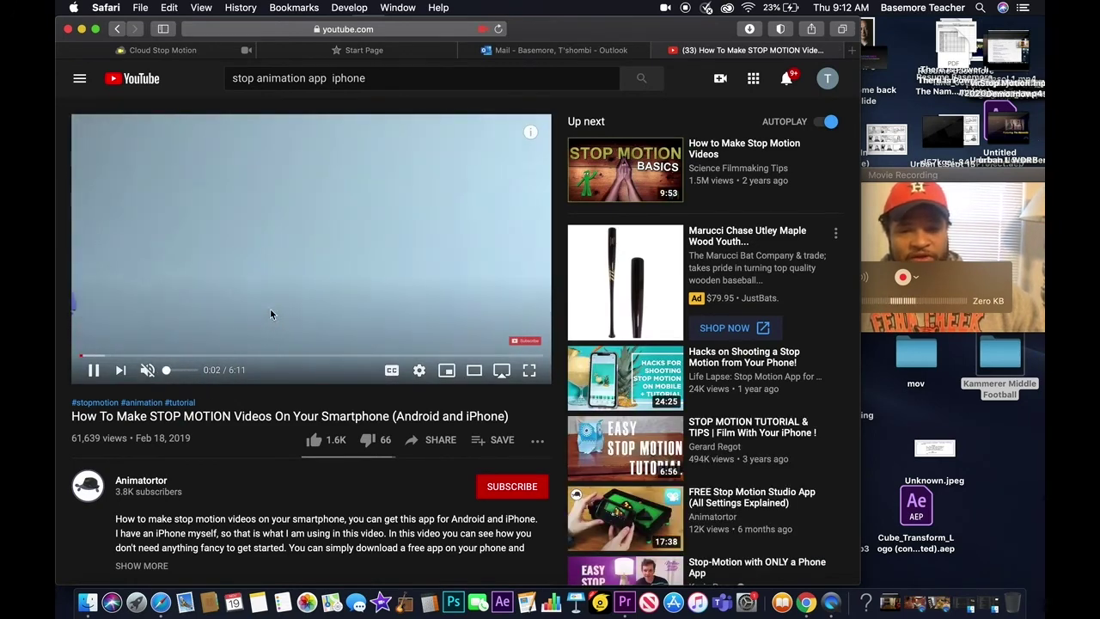
- Skim the smartphone stop motion video at several points, including near its end, and pause it close to the beginning
click(163, 355)
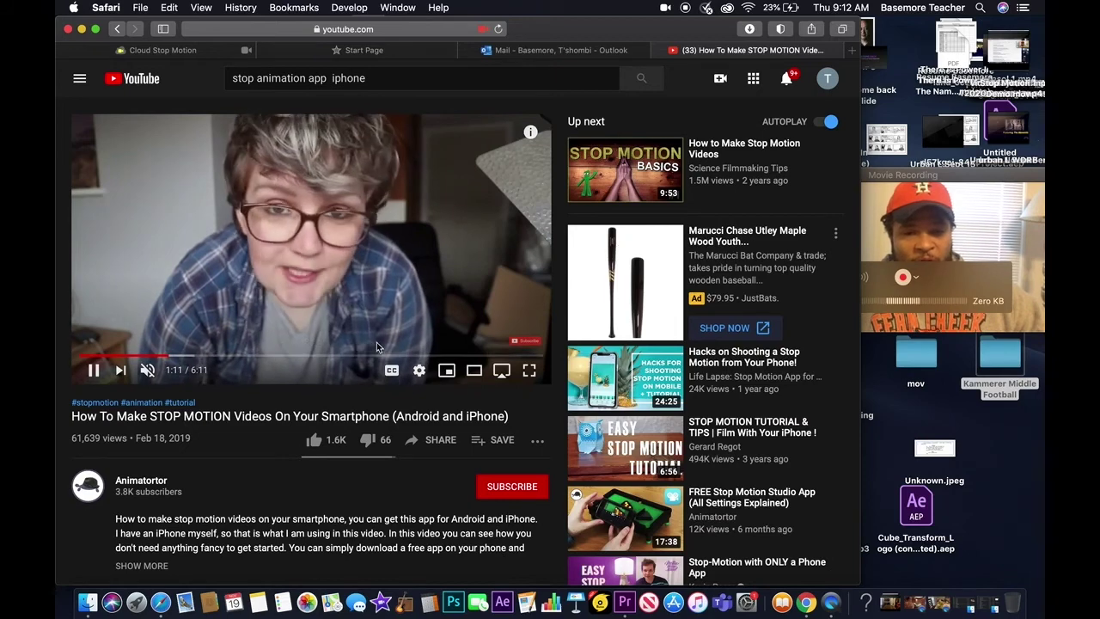
click(468, 358)
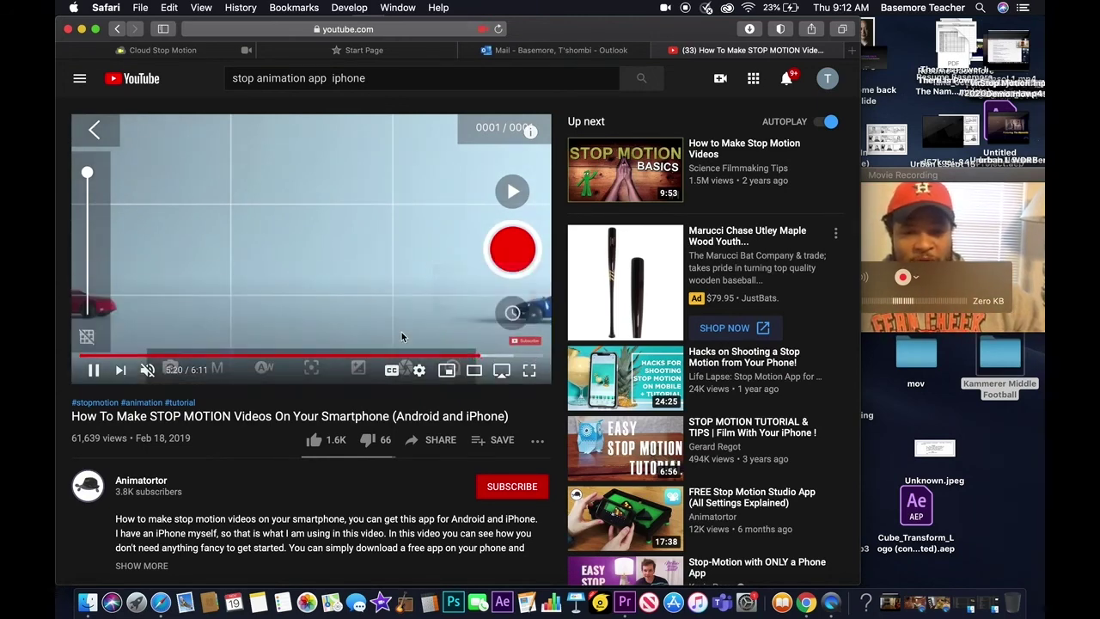
click(98, 356)
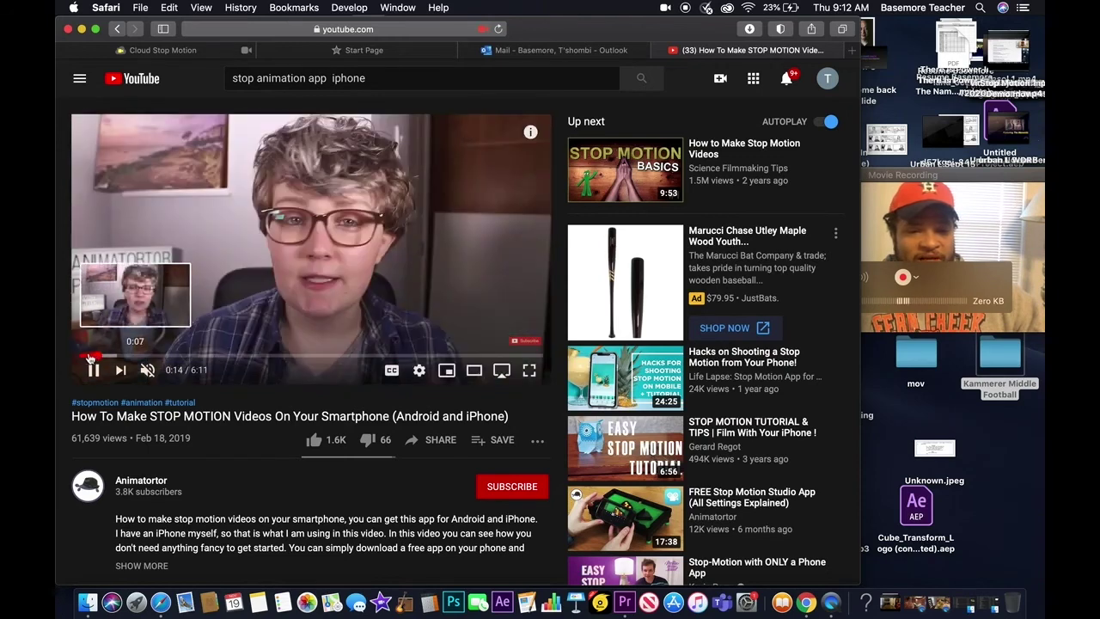
click(85, 356)
click(94, 369)
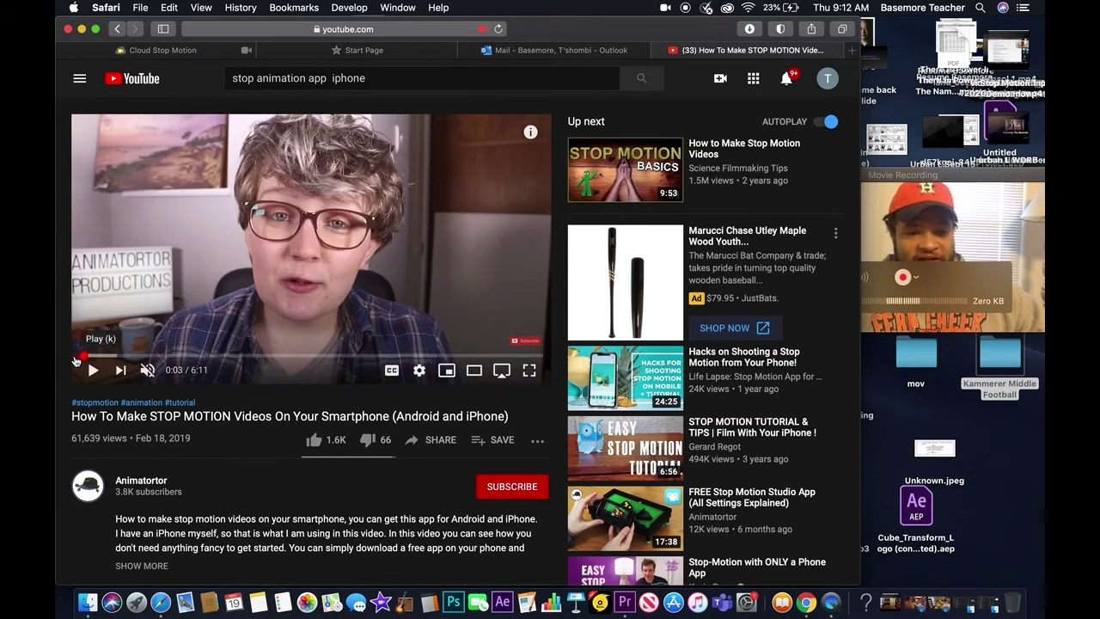
click(93, 370)
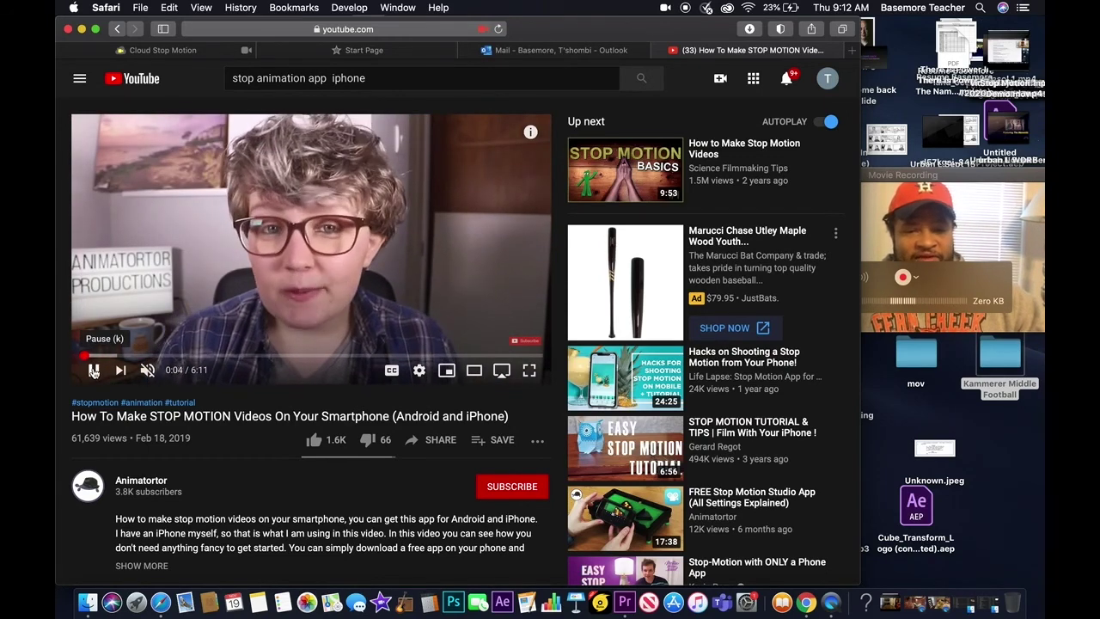
click(94, 370)
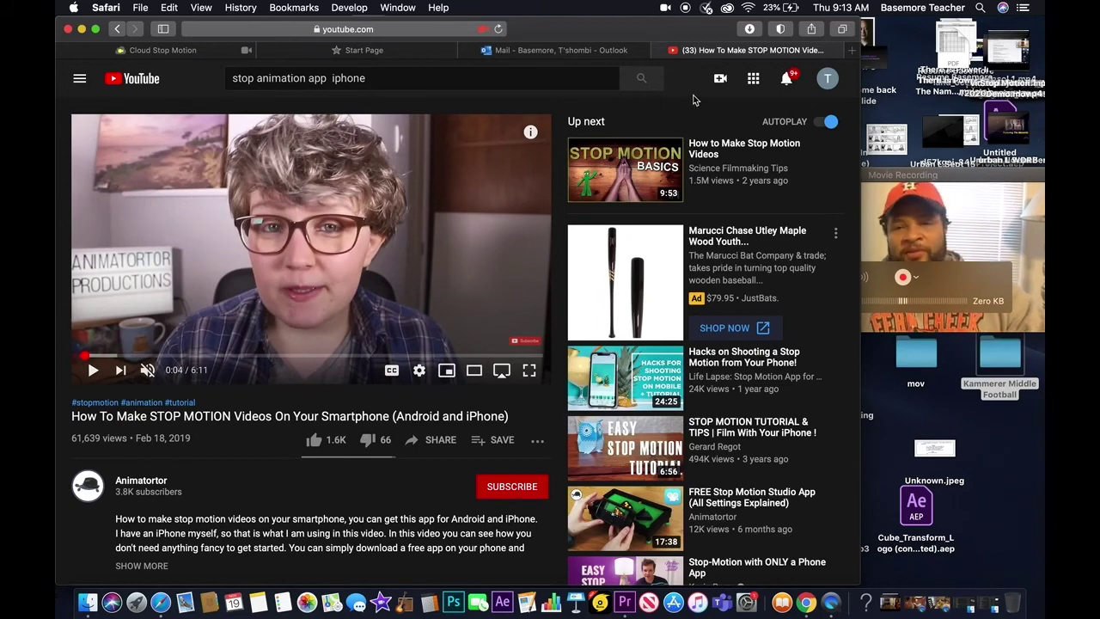
- Close the YouTube tab and return to the My Animation project in Cloud Stop Motion
click(660, 51)
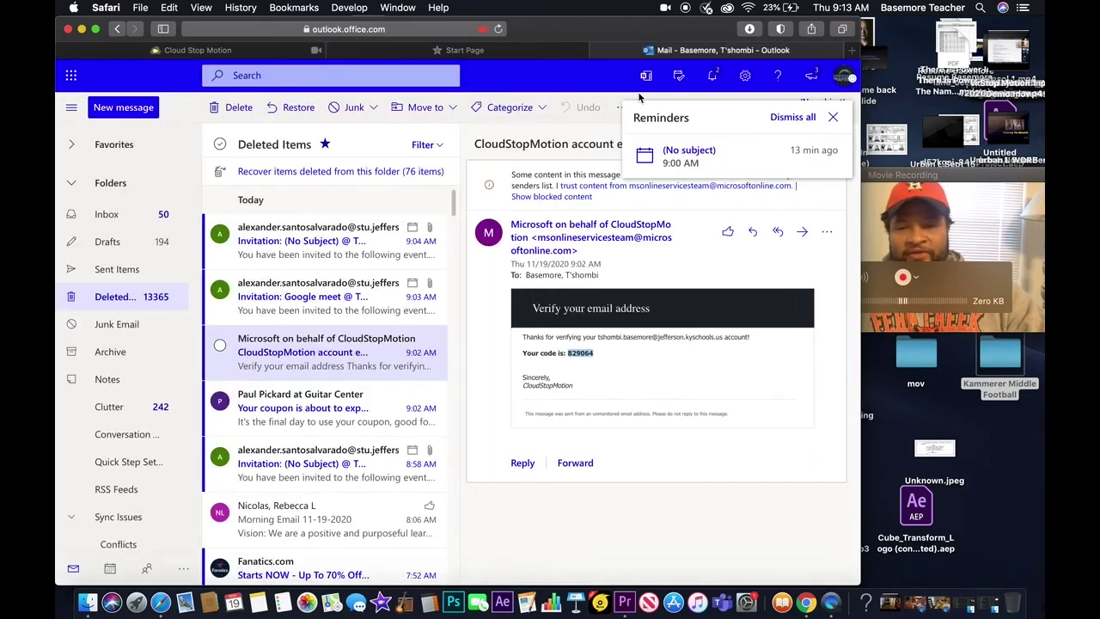
click(247, 52)
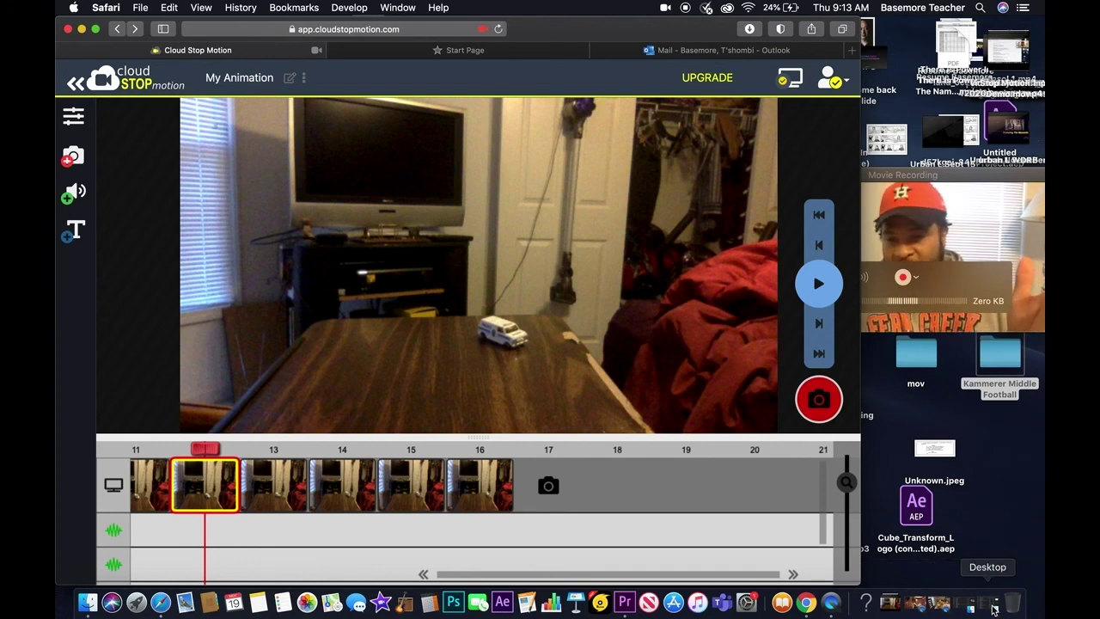
- Move the Movie Recording window over the Cloud Stop Motion editor and enlarge it
click(972, 176)
drag(973, 176, 678, 143)
drag(750, 294, 887, 373)
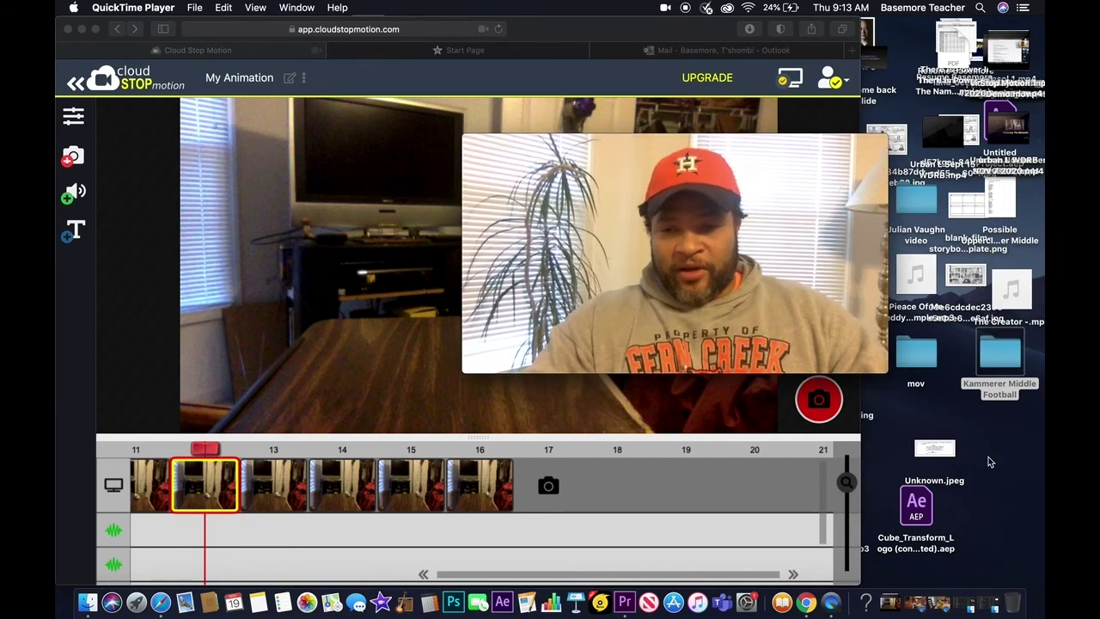